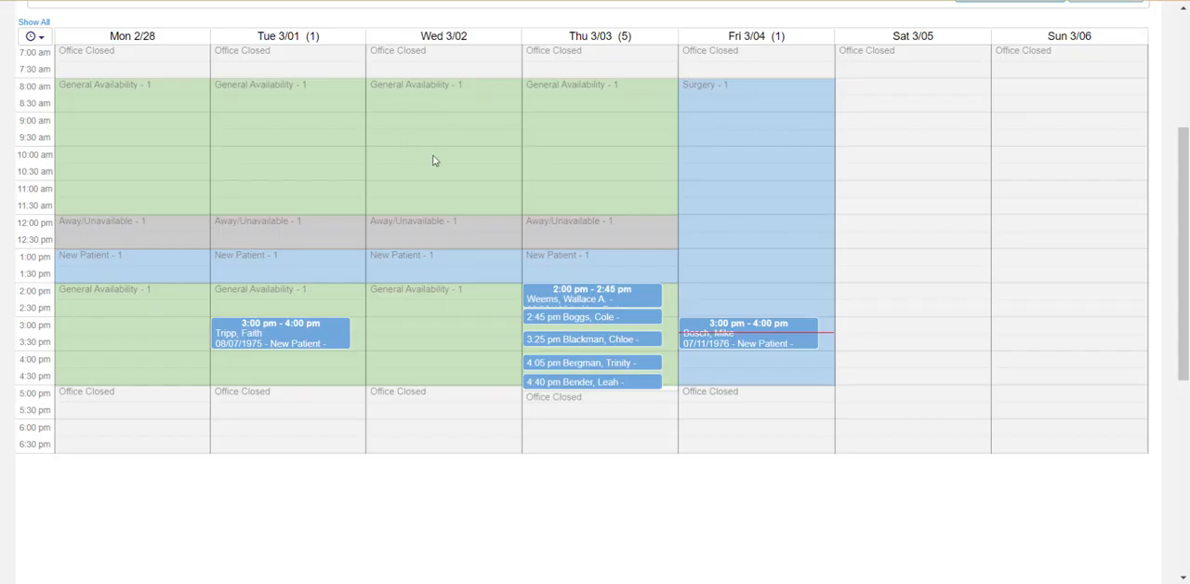
Look over the provider's weekly calendar and switch to CounselEAR to open its schedule.
{"action": "scroll", "coordinate": [433, 159], "scroll_direction": "up", "scroll_amount": 2}
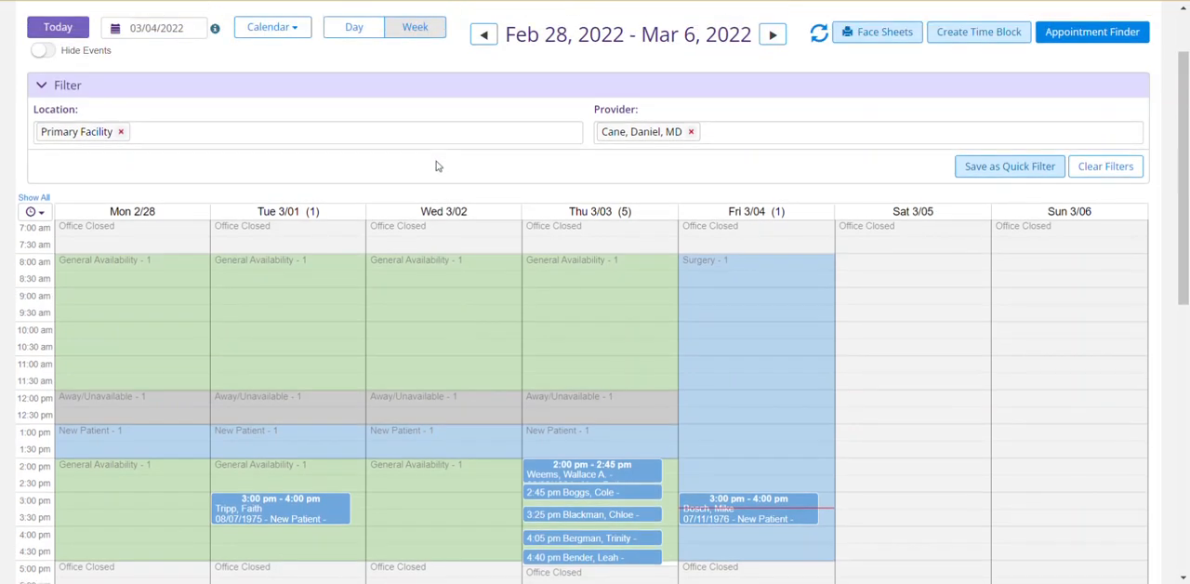
{"action": "scroll", "coordinate": [544, 162], "scroll_direction": "down", "scroll_amount": 2}
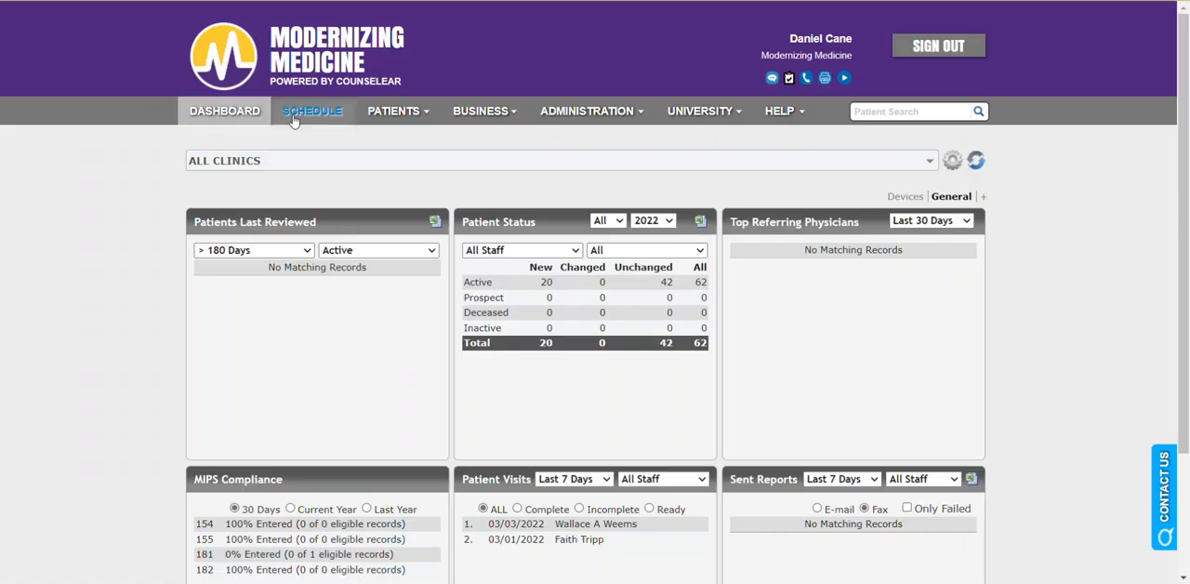
{"action": "left_click", "coordinate": [307, 113]}
{"action": "scroll", "coordinate": [688, 381], "scroll_direction": "down", "scroll_amount": 2}
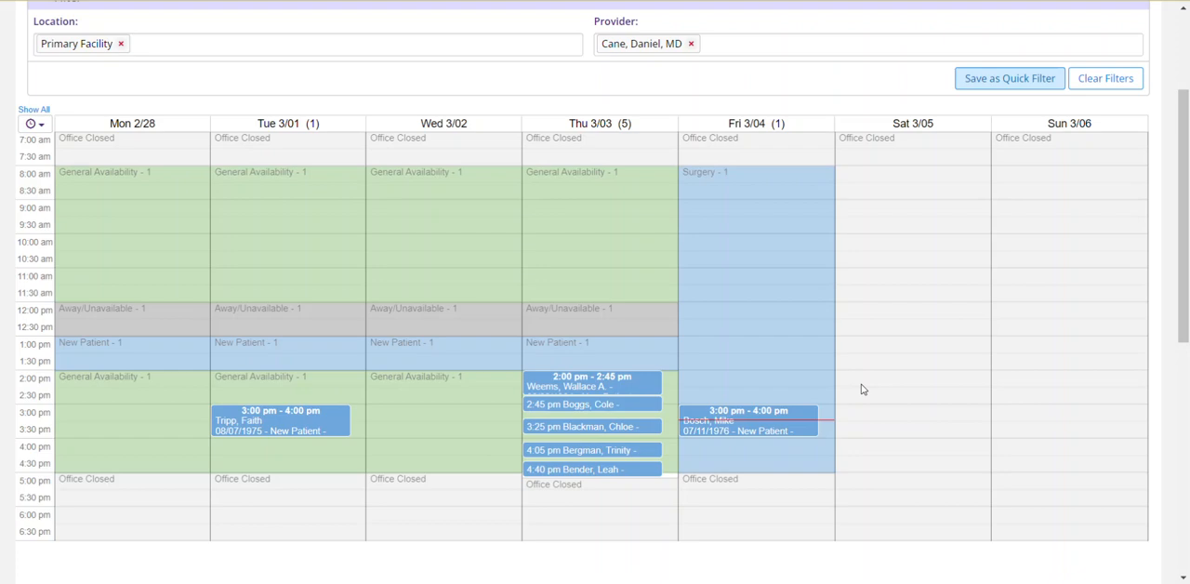
Set the status of Friday's 3:00 pm New Patient appointment to Arrived in the weekly calendar and save the update.
{"action": "left_click", "coordinate": [792, 429]}
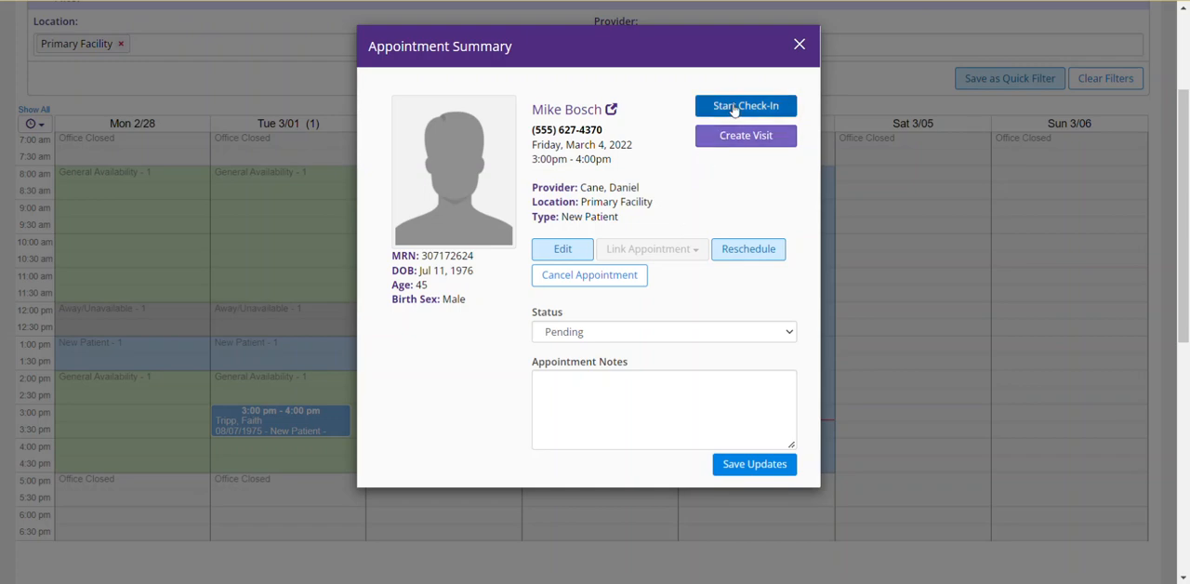
{"action": "left_click", "coordinate": [677, 331]}
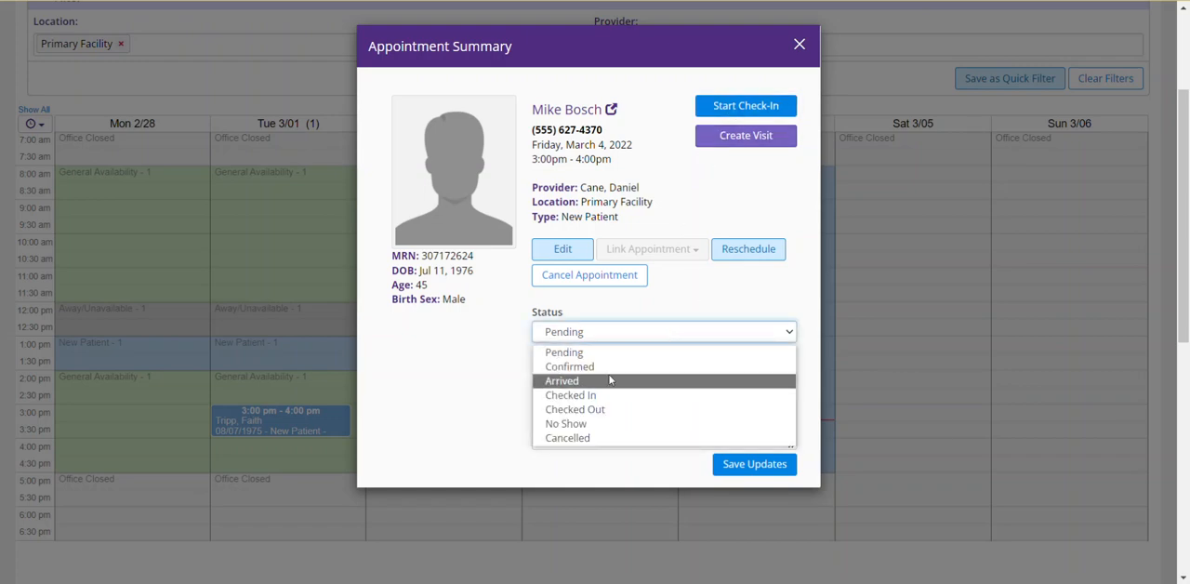
{"action": "left_click", "coordinate": [612, 377]}
{"action": "left_click", "coordinate": [754, 465]}
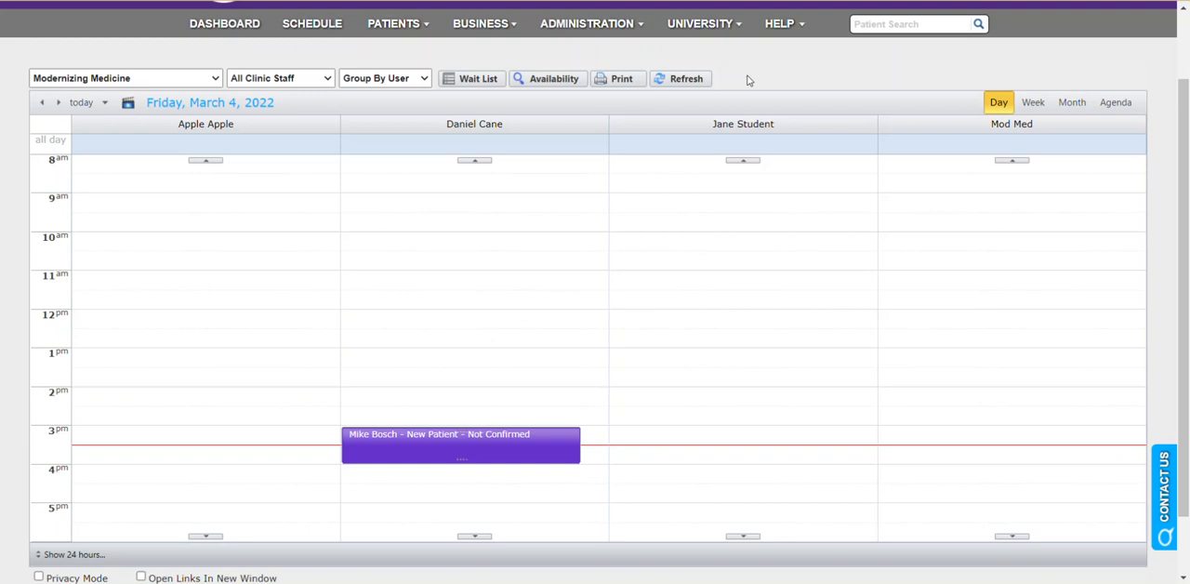
Refresh the CounselEAR schedule and open the record of the patient who arrived for the 3:00 PM appointment.
{"action": "left_click", "coordinate": [685, 78]}
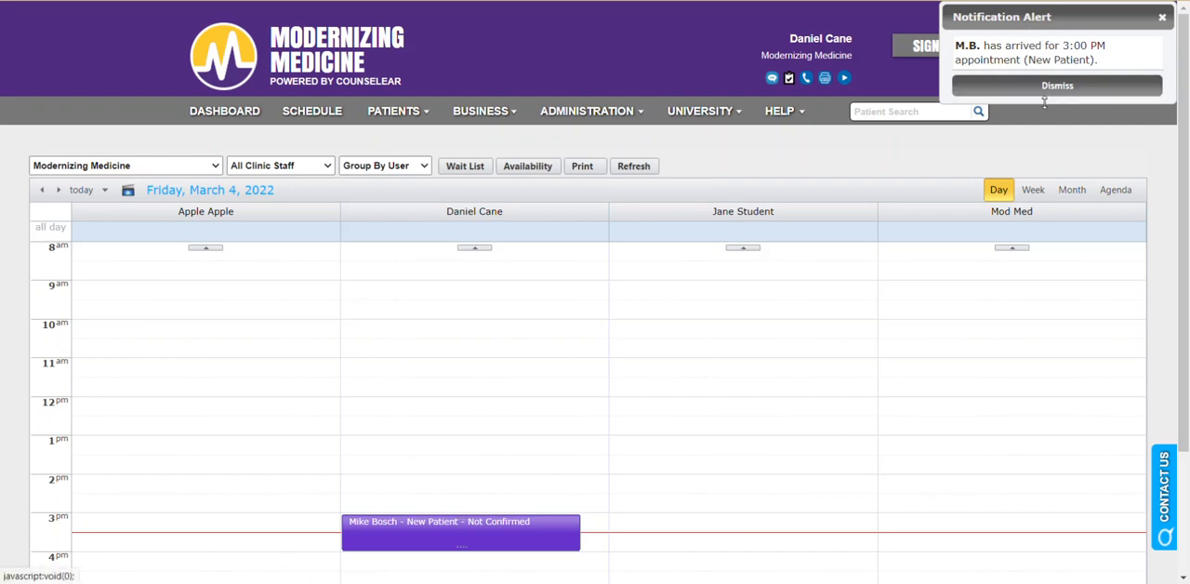
{"action": "mouse_move", "coordinate": [460, 522]}
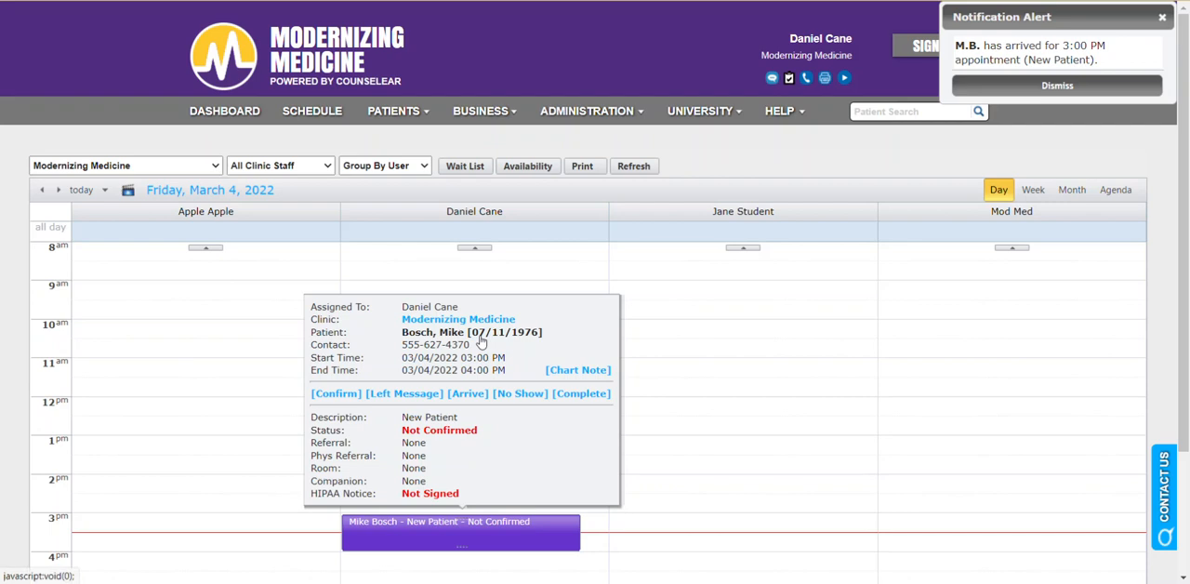
{"action": "left_click", "coordinate": [967, 48]}
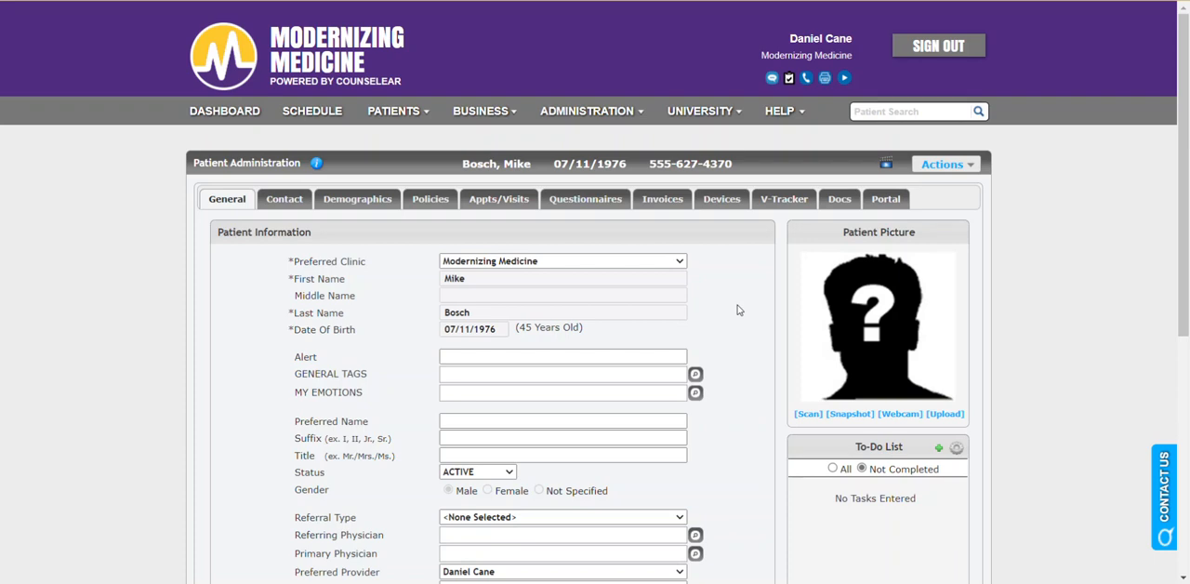
Review the patient's general information and the contact details, including phone numbers and addresses.
{"action": "double_click", "coordinate": [465, 332]}
{"action": "left_click", "coordinate": [472, 333]}
{"action": "double_click", "coordinate": [491, 331]}
{"action": "left_click", "coordinate": [479, 317]}
{"action": "left_click", "coordinate": [301, 205]}
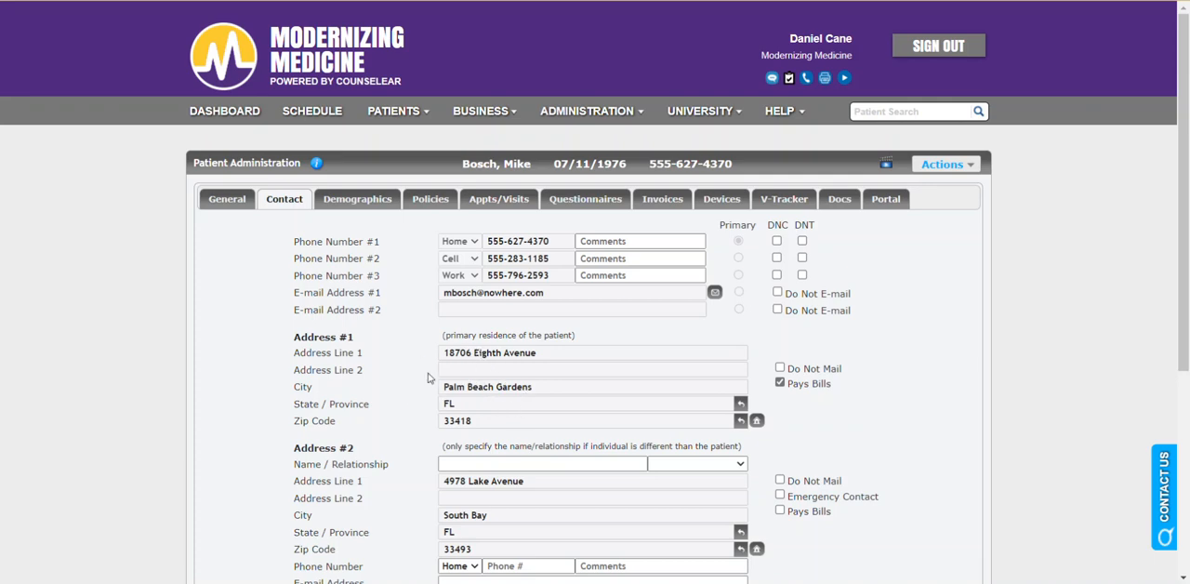
{"action": "scroll", "coordinate": [423, 371], "scroll_direction": "down", "scroll_amount": 1}
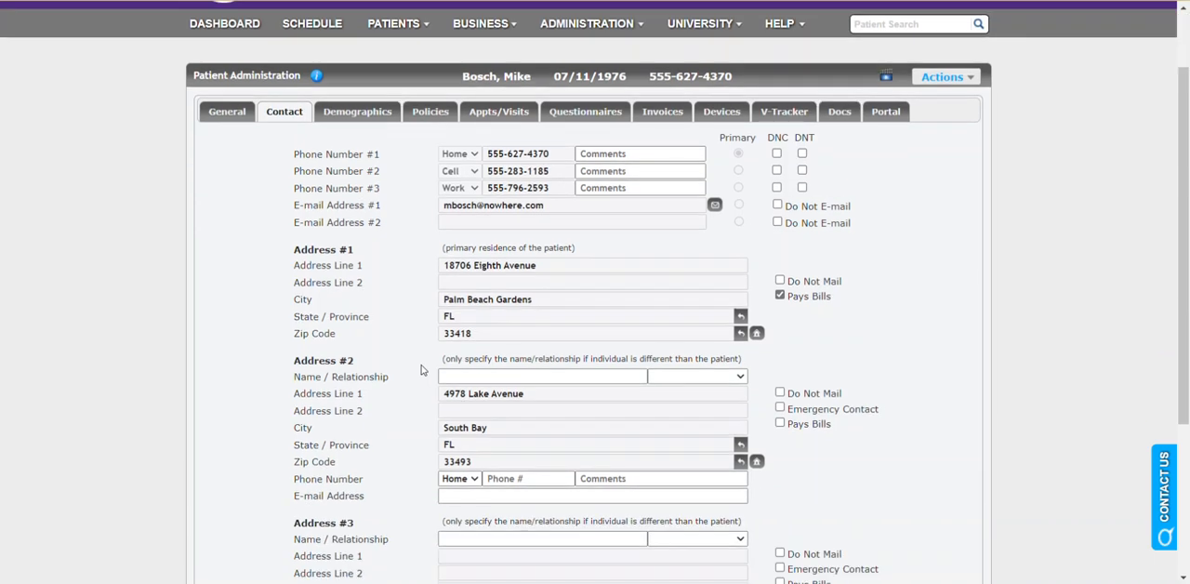
{"action": "scroll", "coordinate": [423, 370], "scroll_direction": "up", "scroll_amount": 1}
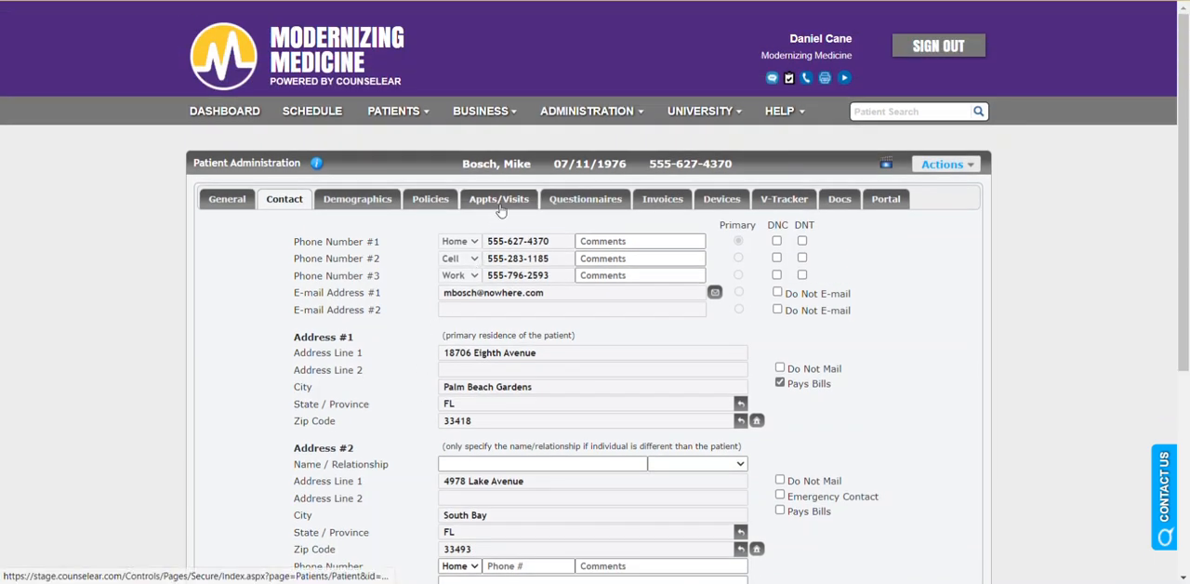
Examine the appointments and visits listed in the patient's record.
{"action": "left_click", "coordinate": [500, 211]}
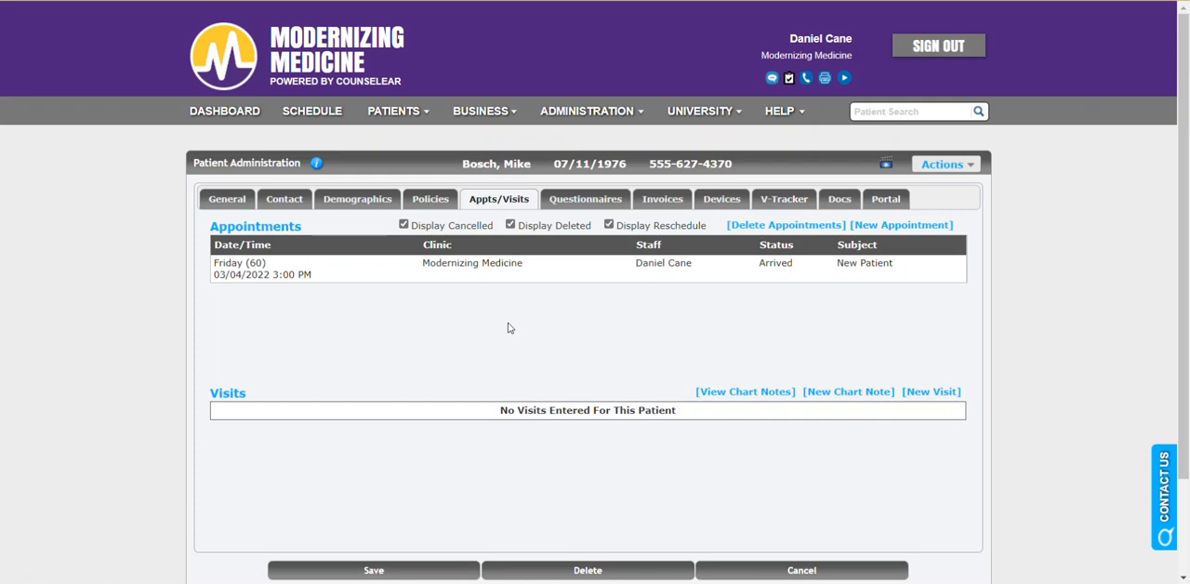
{"action": "left_click_drag", "start_coordinate": [301, 227], "coordinate": [326, 294]}
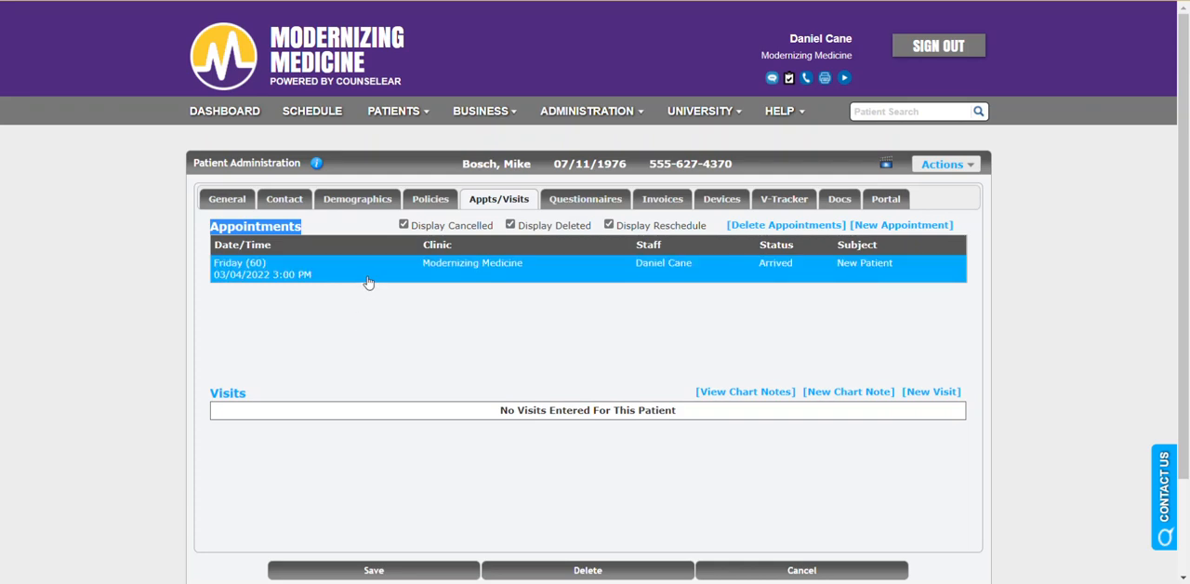
{"action": "left_click", "coordinate": [263, 398]}
{"action": "left_click_drag", "start_coordinate": [262, 398], "coordinate": [212, 393]}
{"action": "left_click_drag", "start_coordinate": [309, 385], "coordinate": [217, 391]}
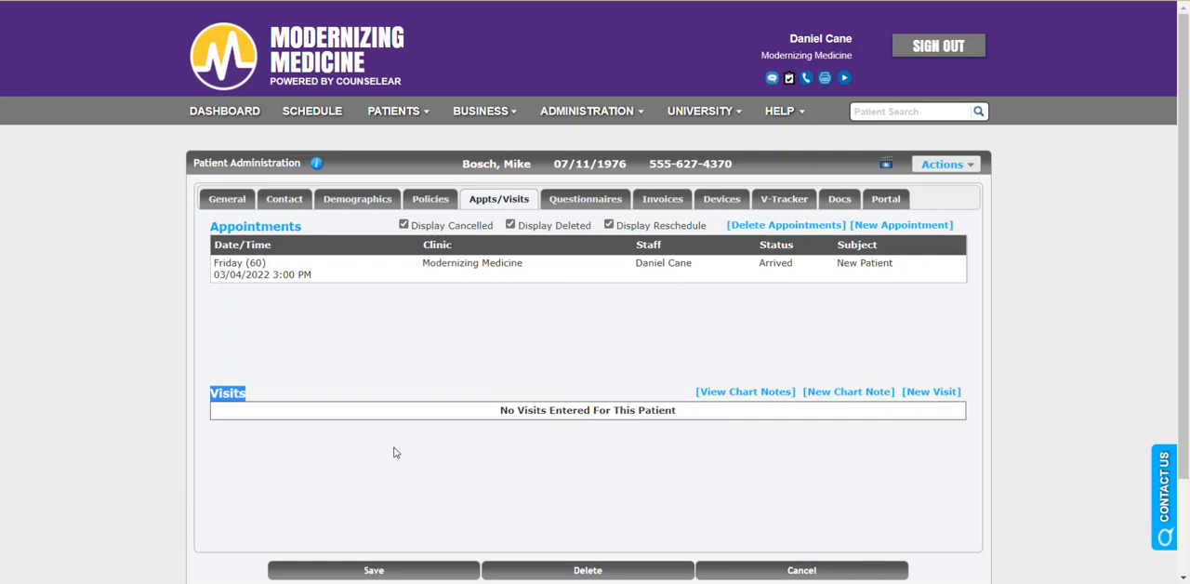
Create a new visit for the patient and browse the Decrease in Hearing entries in its CounselEAR Insight.
{"action": "left_click", "coordinate": [939, 394]}
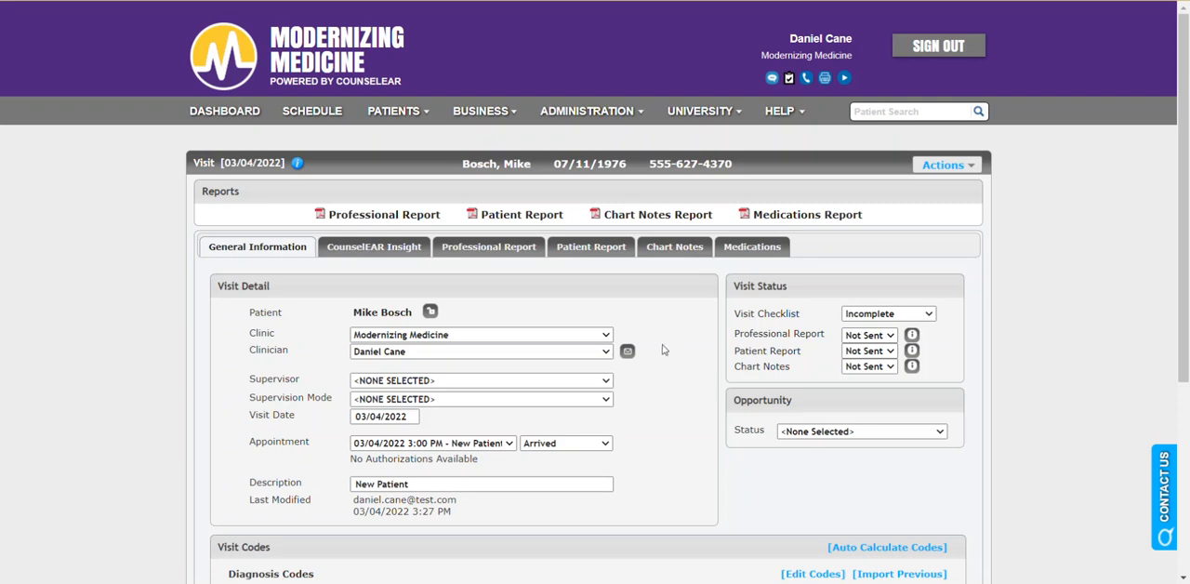
{"action": "left_click", "coordinate": [384, 253]}
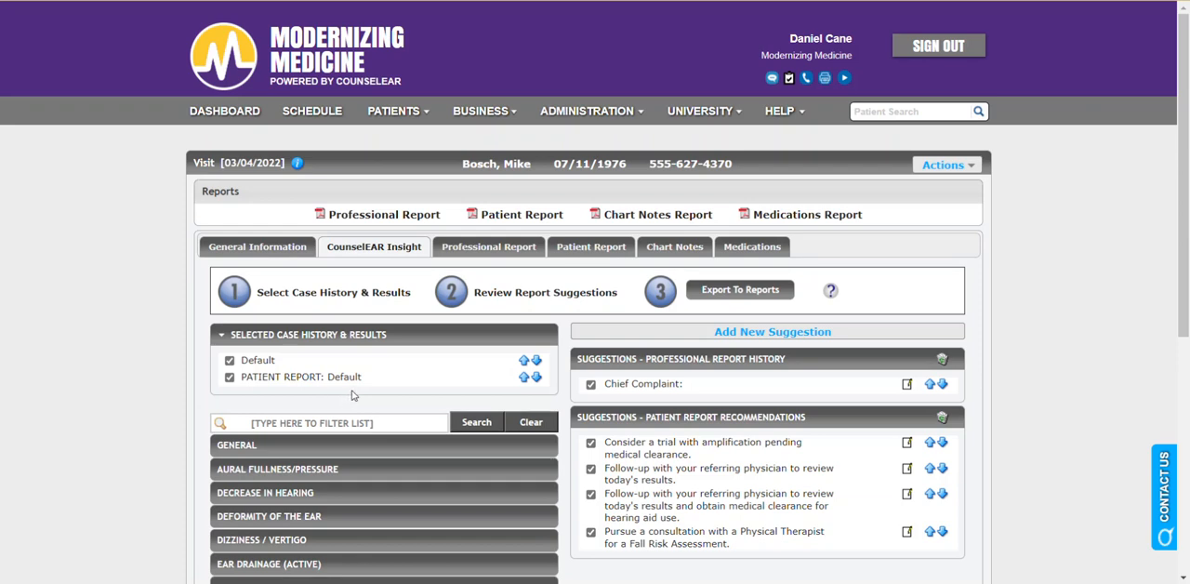
{"action": "scroll", "coordinate": [351, 396], "scroll_direction": "down", "scroll_amount": 2}
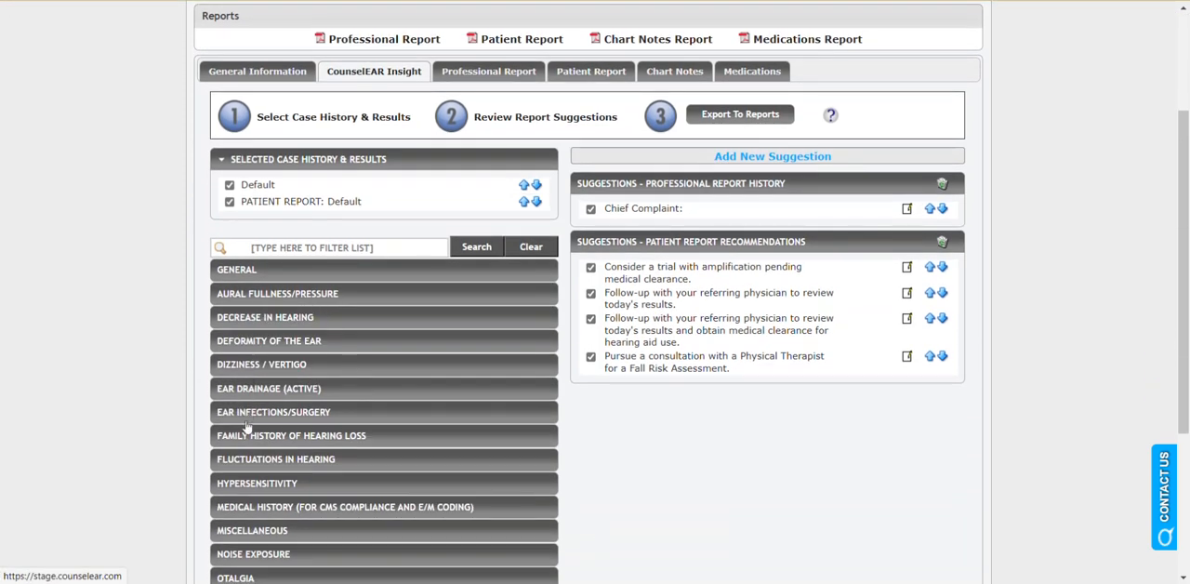
{"action": "left_click", "coordinate": [306, 322]}
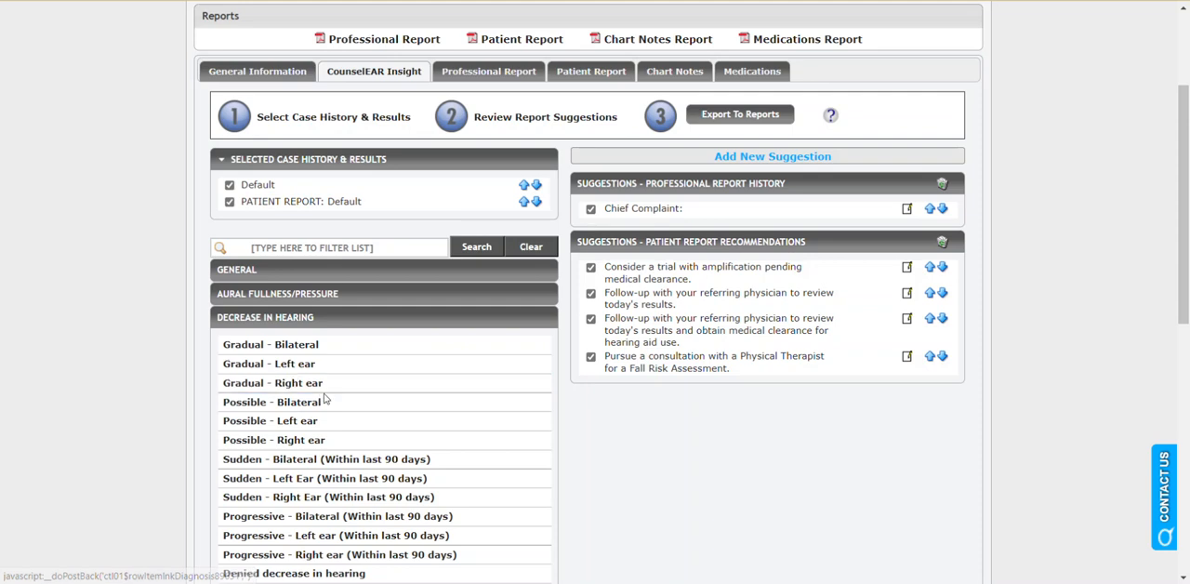
{"action": "left_click", "coordinate": [362, 324]}
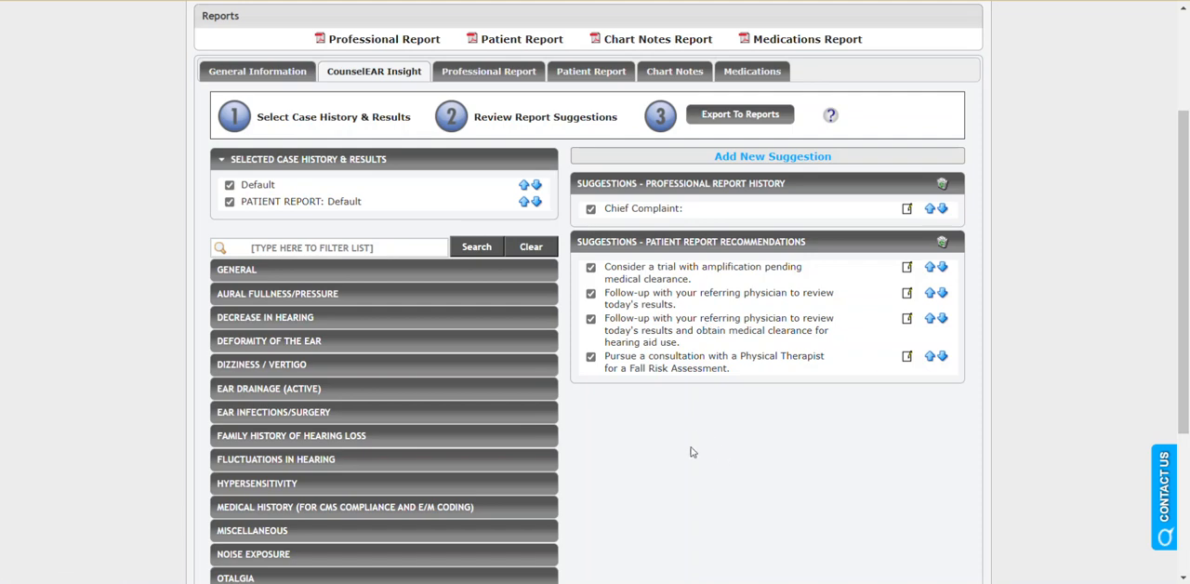
Remove both default entries from the selected case history and add Gradual - Bilateral under Decrease in Hearing.
{"action": "left_click", "coordinate": [230, 201]}
{"action": "left_click", "coordinate": [231, 185]}
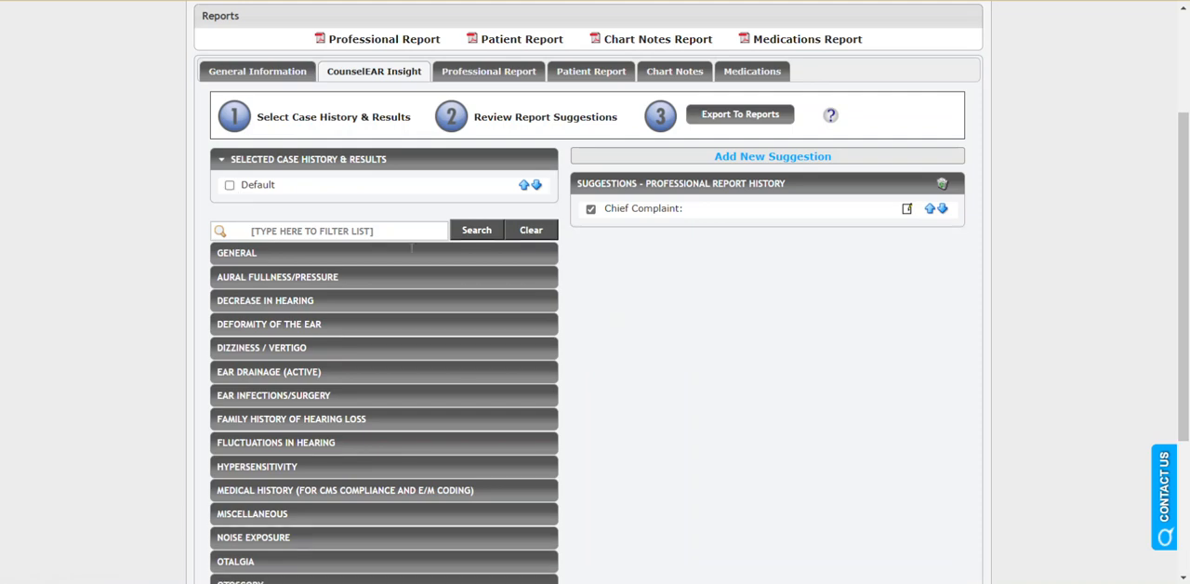
{"action": "left_click", "coordinate": [310, 298]}
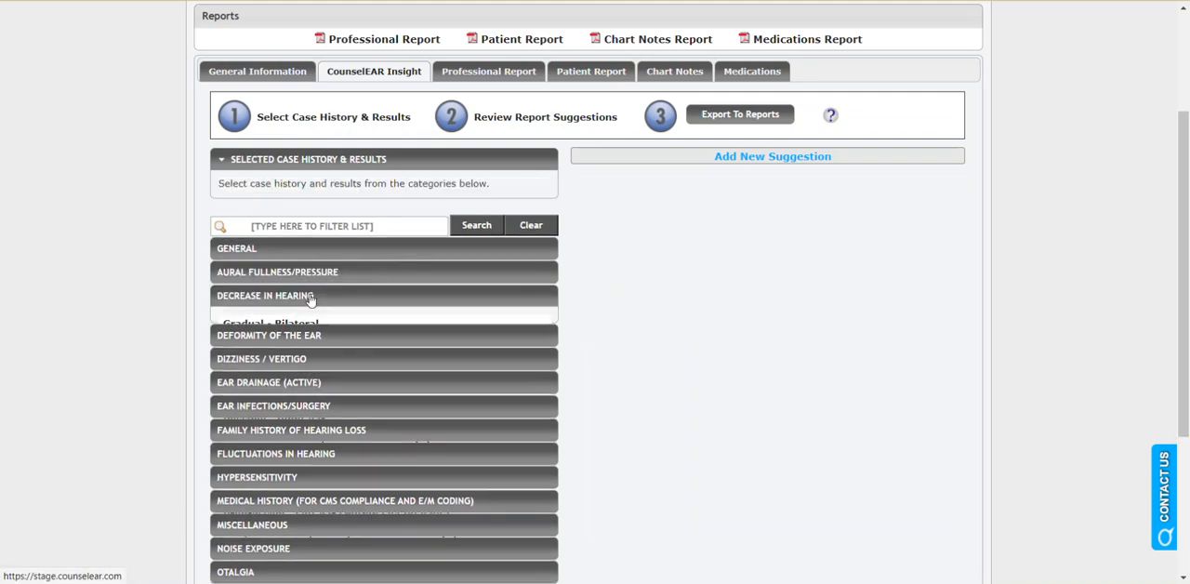
{"action": "left_click", "coordinate": [321, 298]}
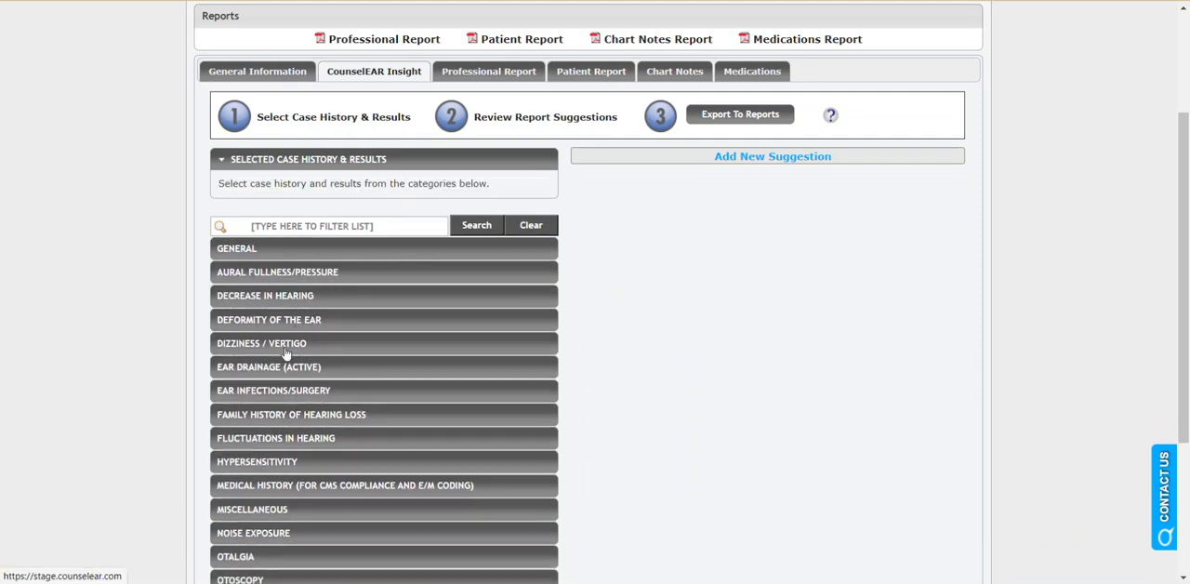
{"action": "left_click", "coordinate": [282, 349]}
{"action": "left_click", "coordinate": [285, 345]}
{"action": "left_click", "coordinate": [300, 304]}
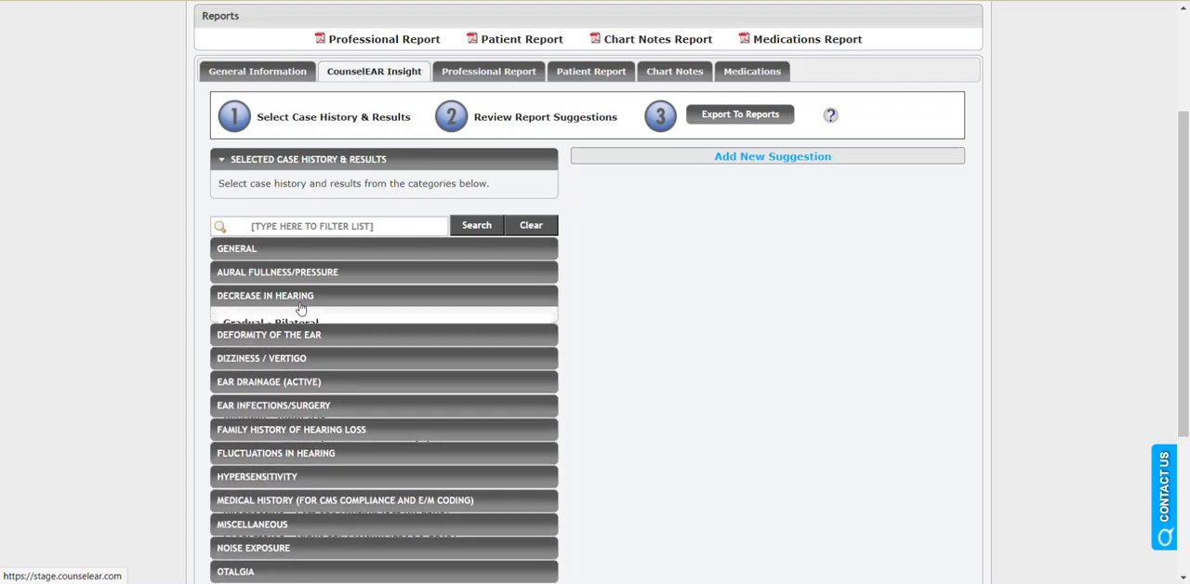
{"action": "left_click", "coordinate": [308, 319]}
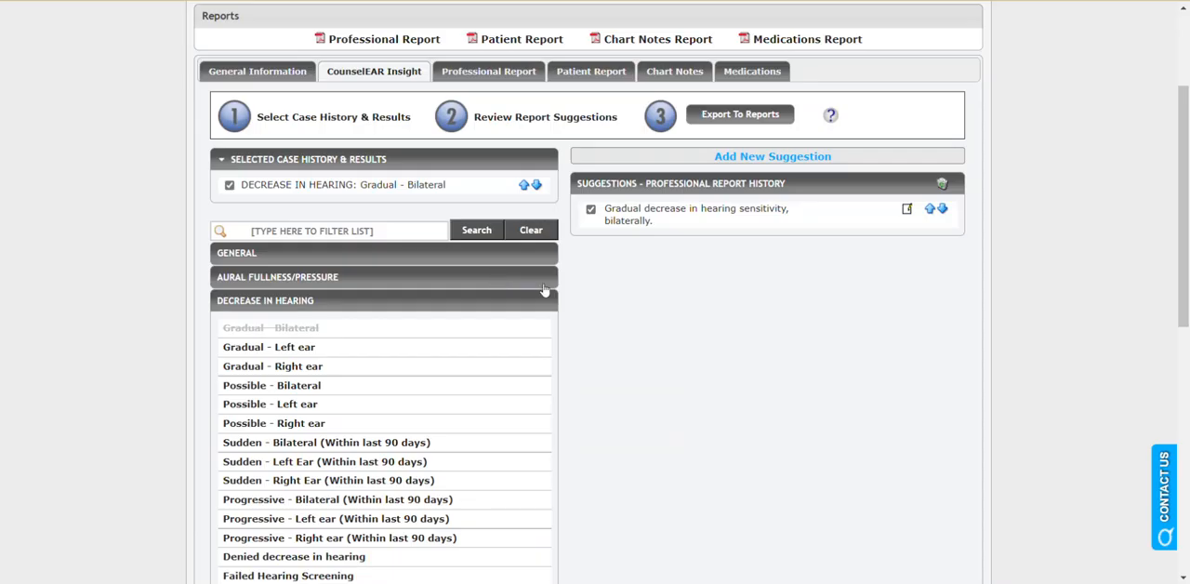
{"action": "left_click", "coordinate": [356, 308]}
Add the Bilateral - Intermittent tinnitus entry and the Gun Fire (Right Handed Shooter) noise exposure entry to the case history.
{"action": "scroll", "coordinate": [356, 307], "scroll_direction": "down", "scroll_amount": 3}
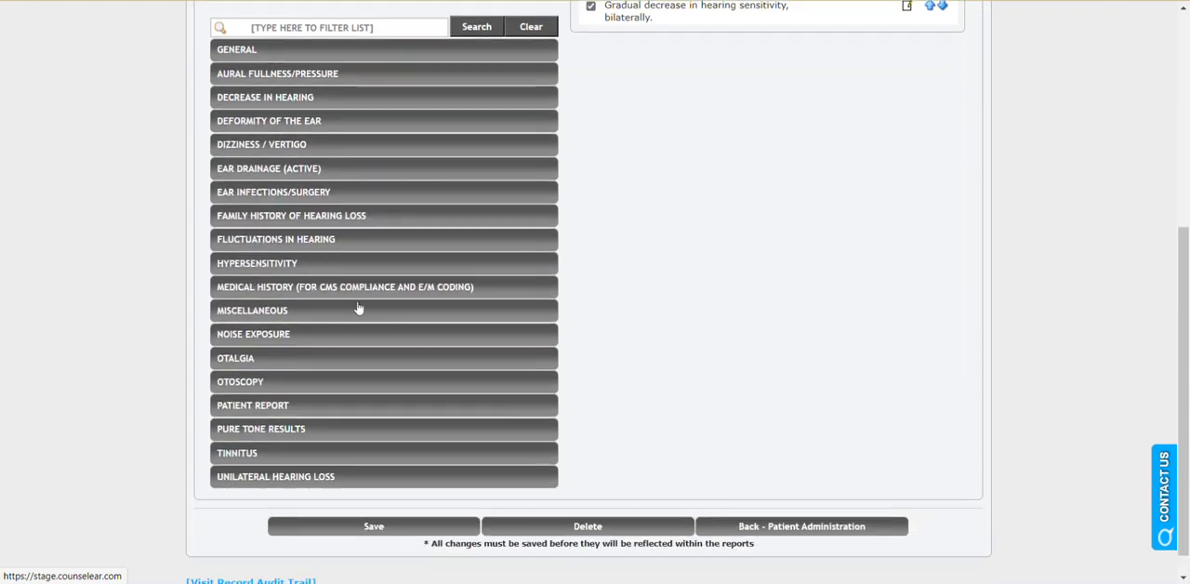
{"action": "left_click", "coordinate": [279, 423]}
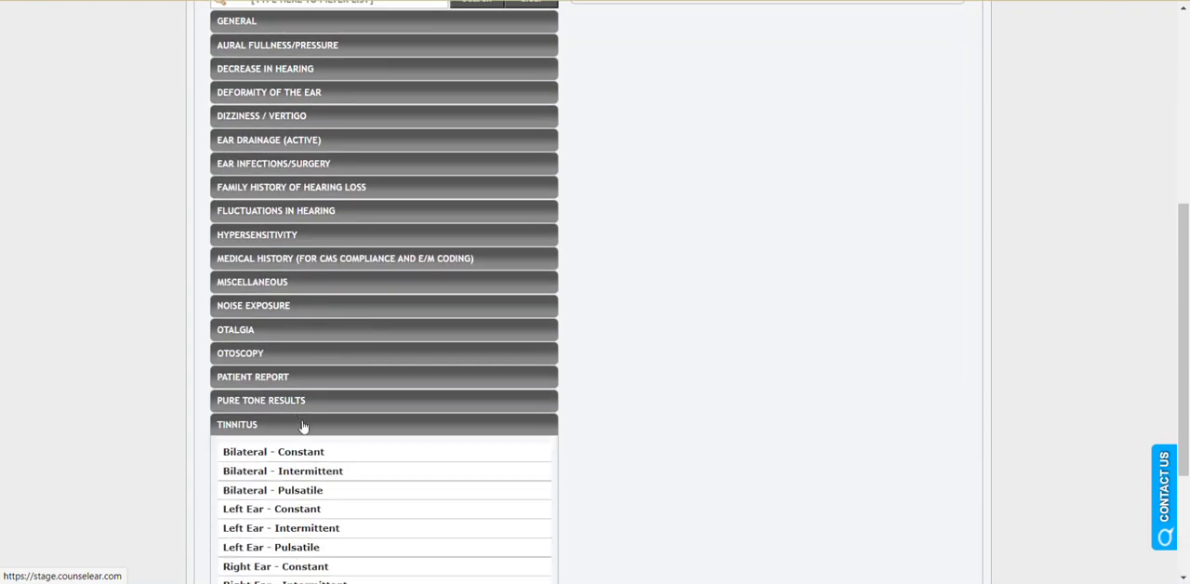
{"action": "left_click", "coordinate": [302, 471]}
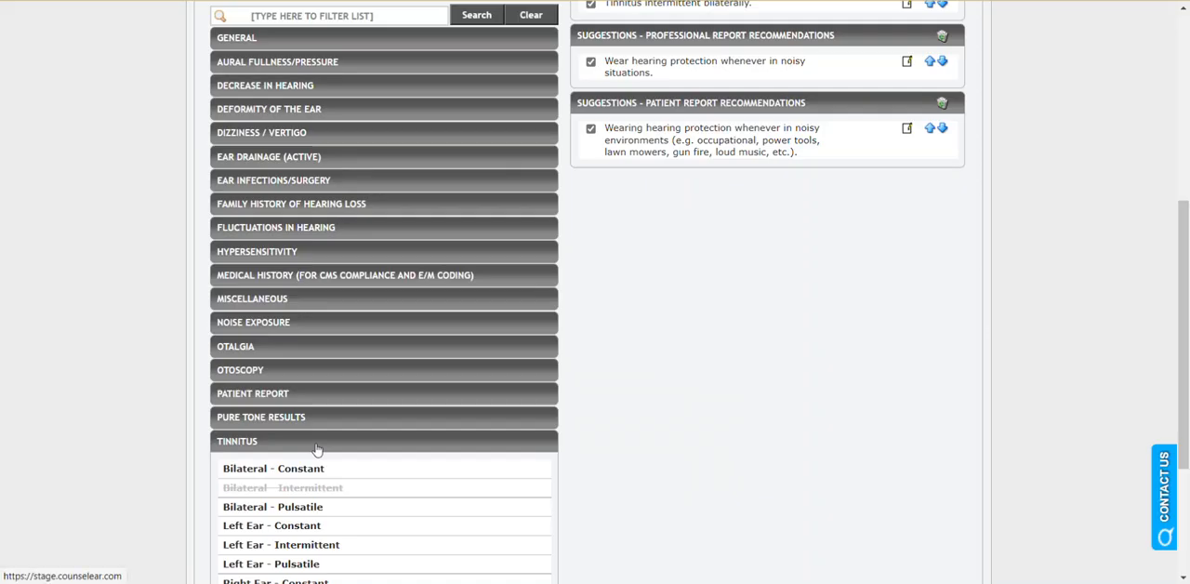
{"action": "left_click", "coordinate": [289, 324]}
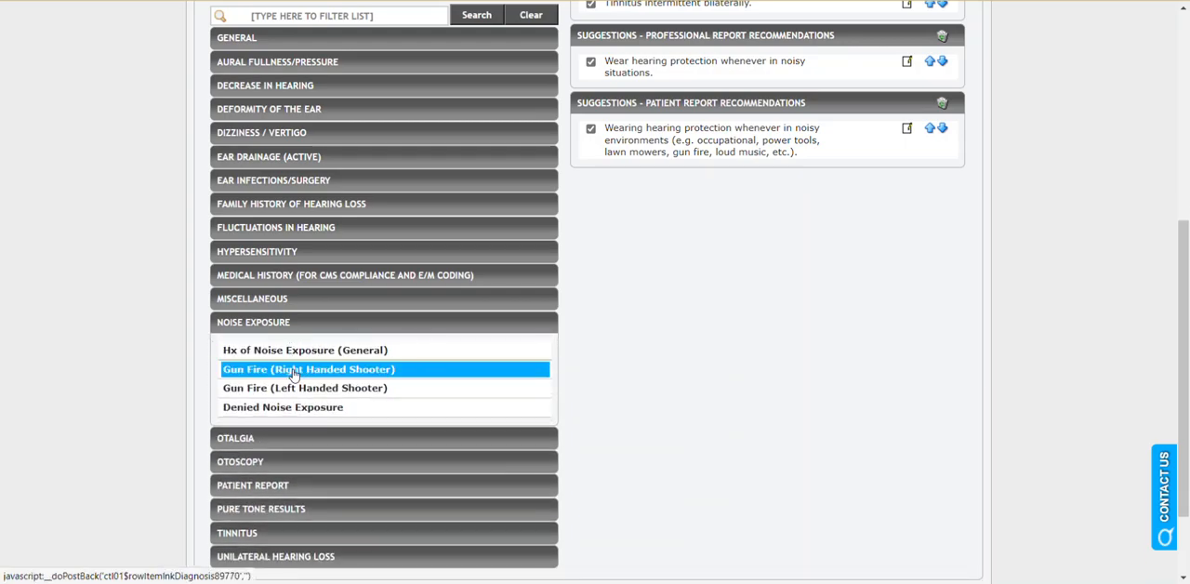
{"action": "left_click", "coordinate": [294, 370]}
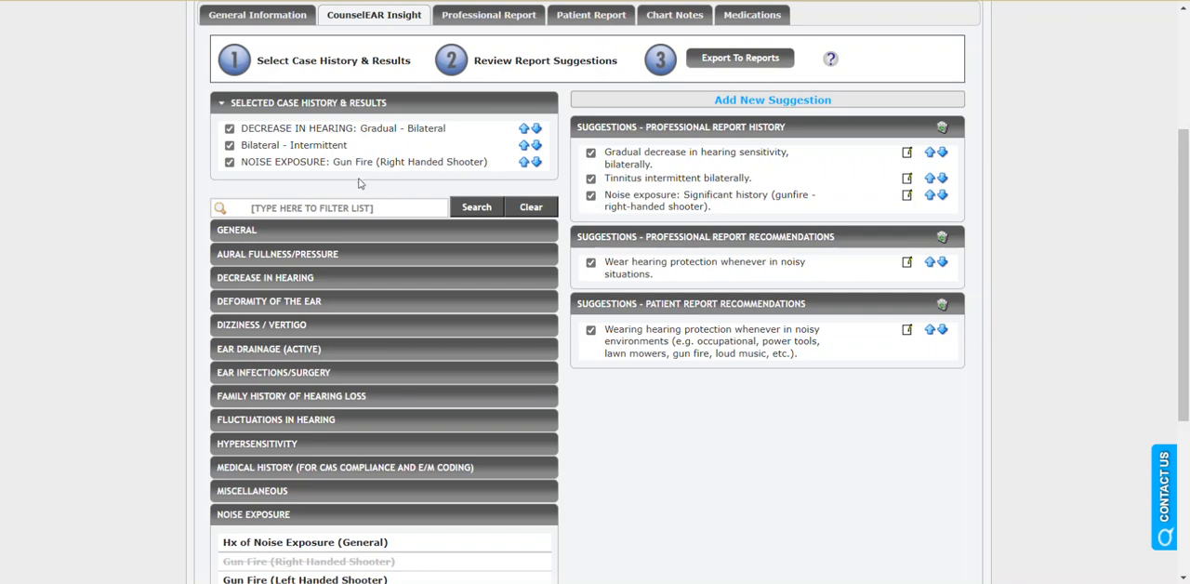
Add the Denied Vertigo entry under Dizziness / Vertigo and check the selected case history against the report suggestions.
{"action": "scroll", "coordinate": [363, 186], "scroll_direction": "up", "scroll_amount": 1}
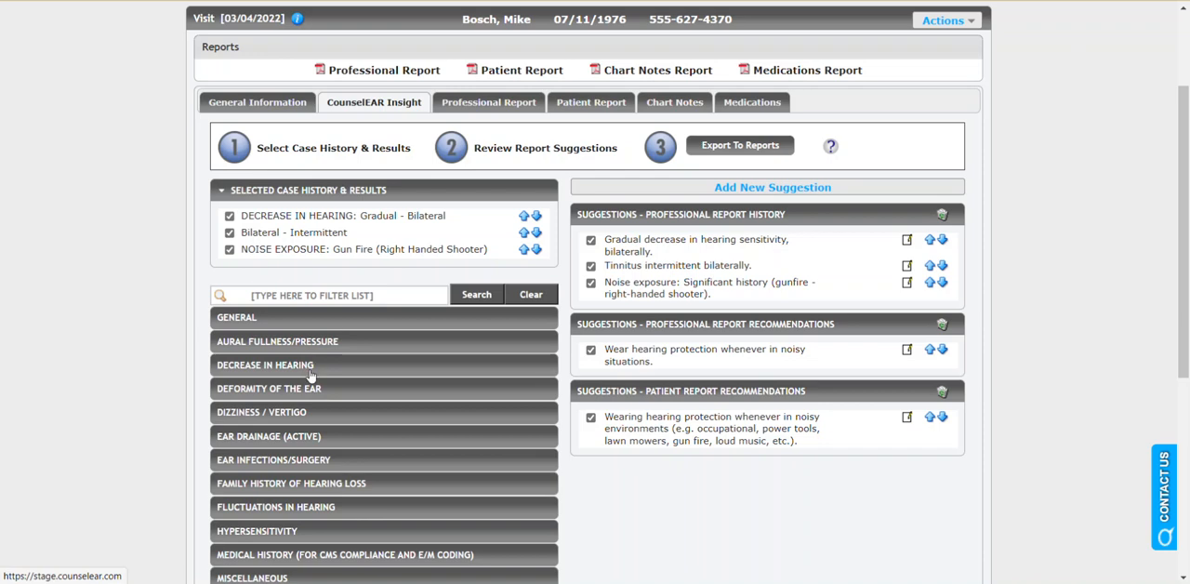
{"action": "left_click", "coordinate": [321, 411]}
{"action": "scroll", "coordinate": [321, 414], "scroll_direction": "down", "scroll_amount": 3}
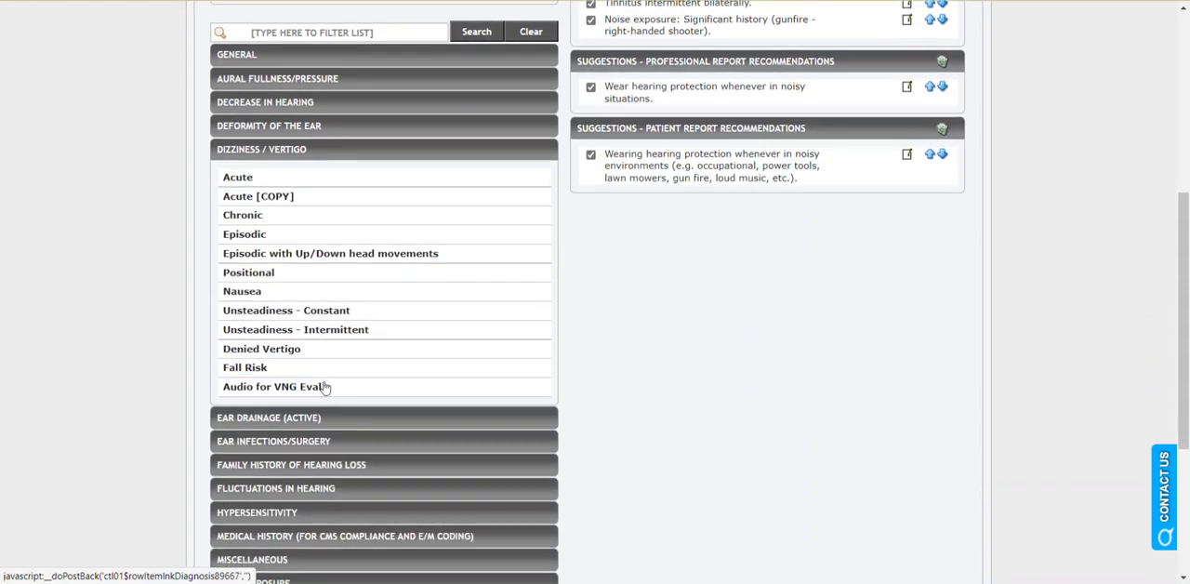
{"action": "left_click", "coordinate": [326, 348]}
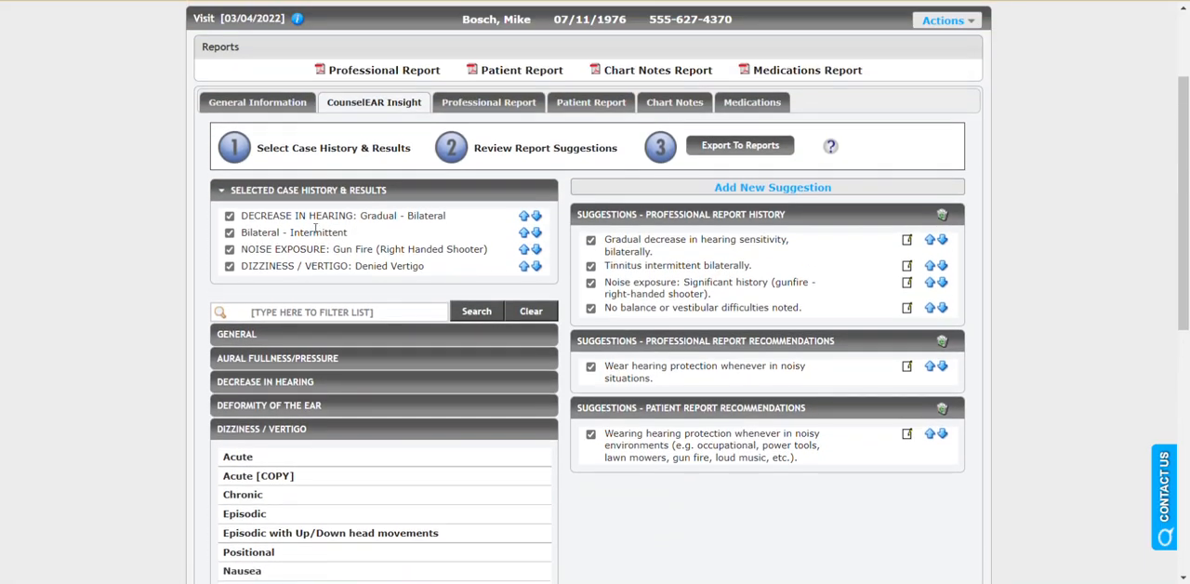
{"action": "left_click_drag", "start_coordinate": [288, 232], "coordinate": [322, 221]}
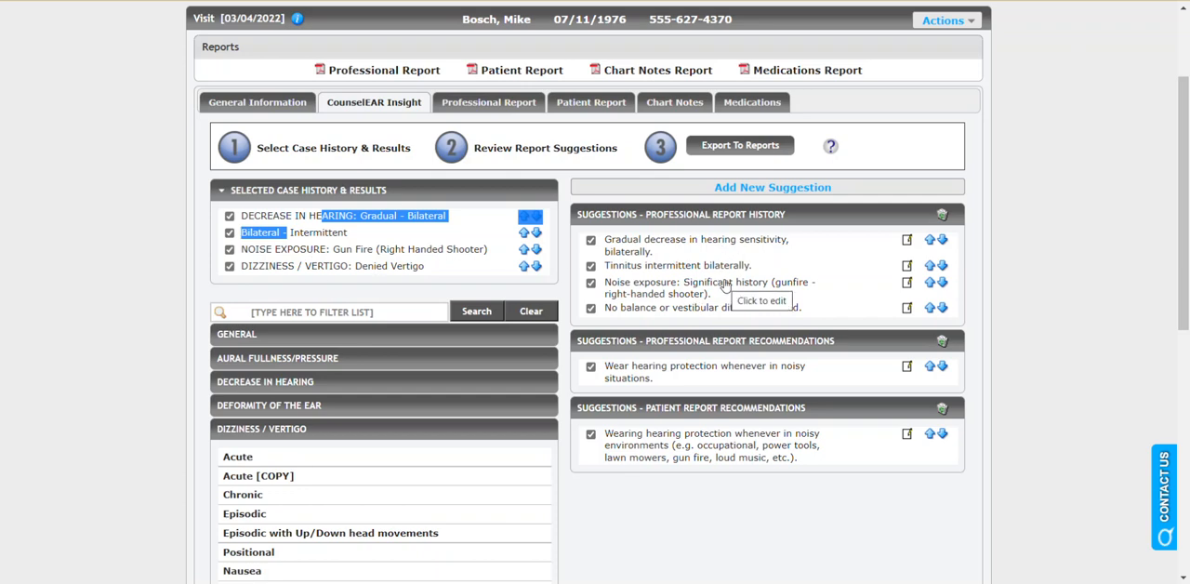
{"action": "left_click", "coordinate": [472, 288]}
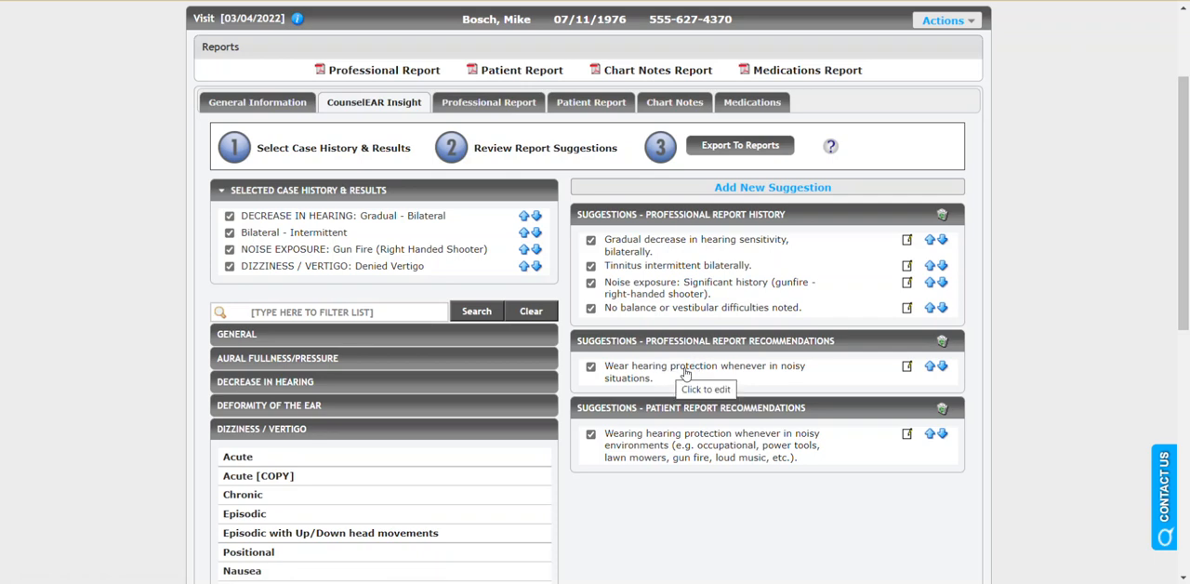
Edit the noise exposure suggestion in the professional report history so its parentheses read "gunfire - right-handed shooter; drums 10", and save it.
{"action": "double_click", "coordinate": [298, 249]}
{"action": "left_click", "coordinate": [424, 265]}
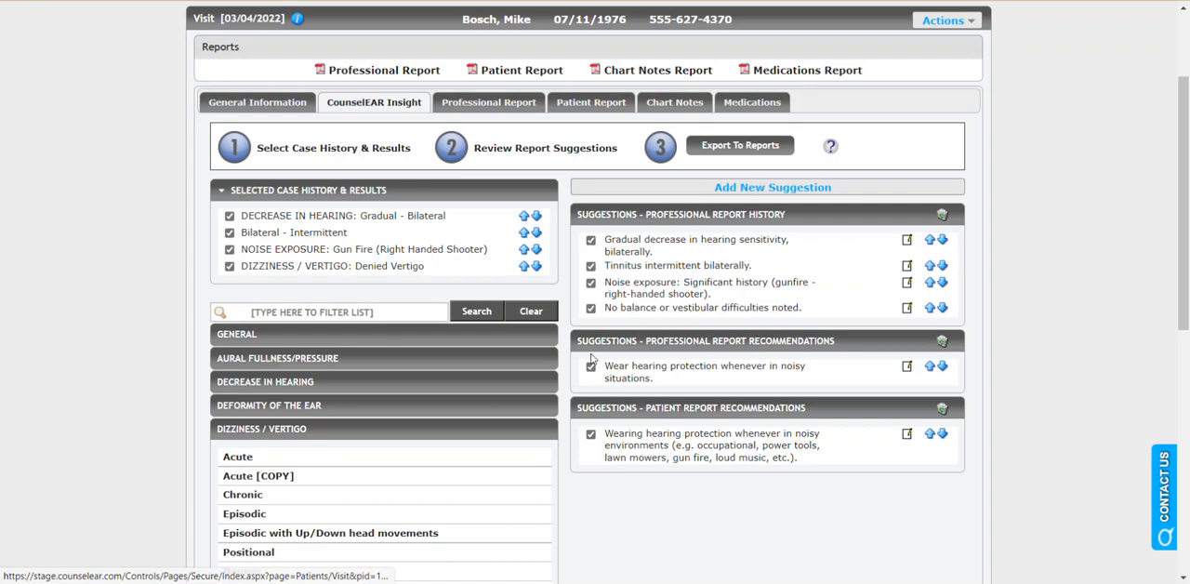
{"action": "left_click", "coordinate": [701, 288]}
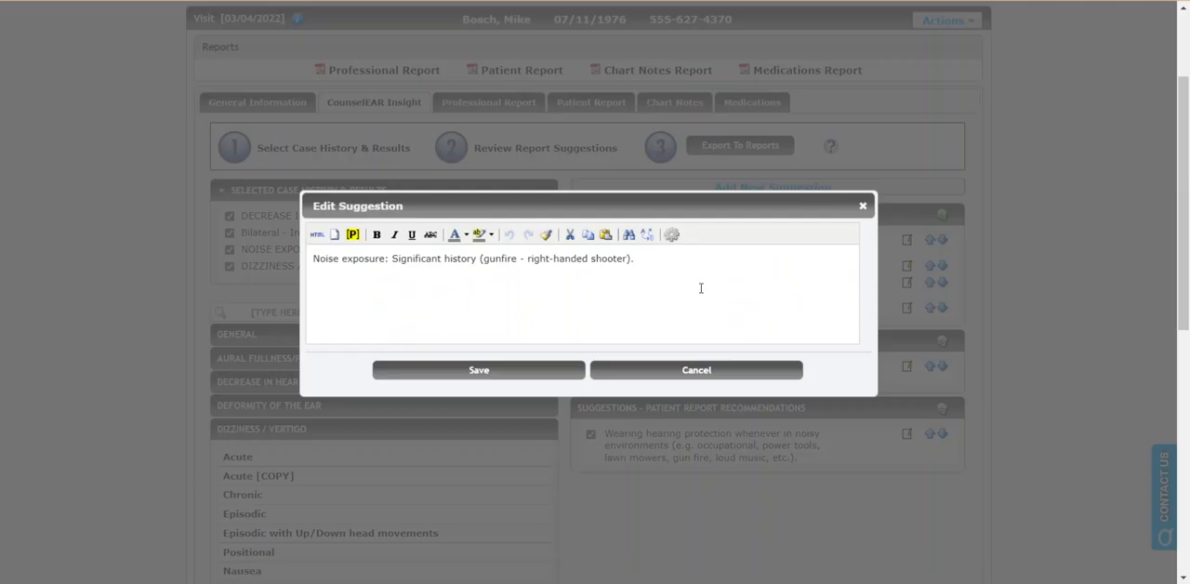
{"action": "left_click", "coordinate": [630, 259]}
{"action": "type", "text": ")"}
{"action": "type", "text": "dur"}
{"action": "type", "text": "ms "}
{"action": "type", "text": "10"}
{"action": "left_click", "coordinate": [531, 368]}
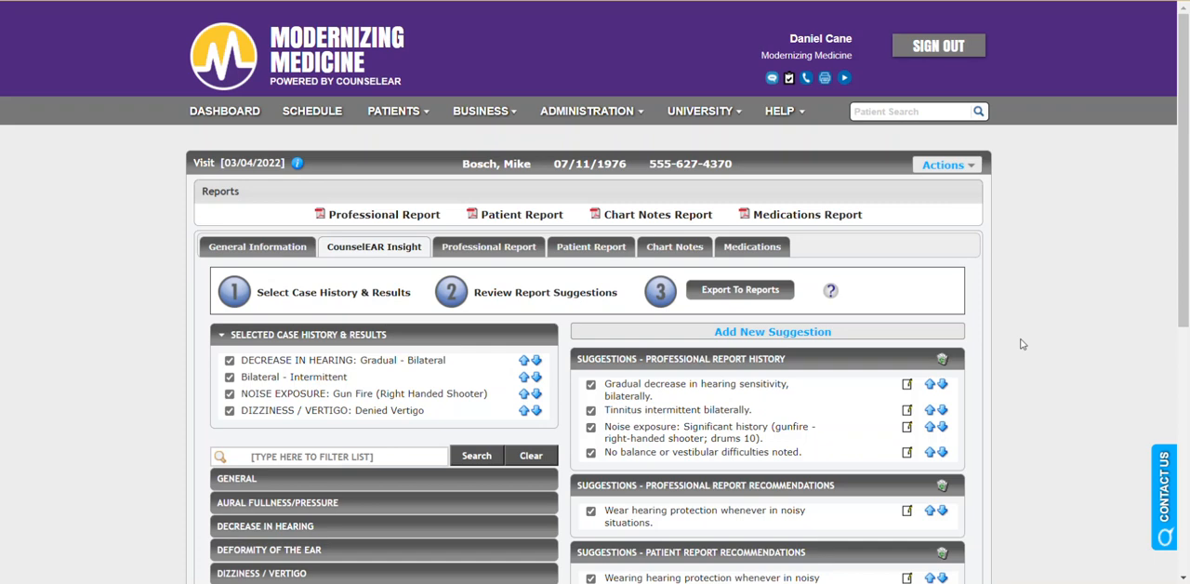
Export the reviewed suggestions to the reports and check the exported history text in the Professional Report.
{"action": "scroll", "coordinate": [1021, 344], "scroll_direction": "down", "scroll_amount": 1}
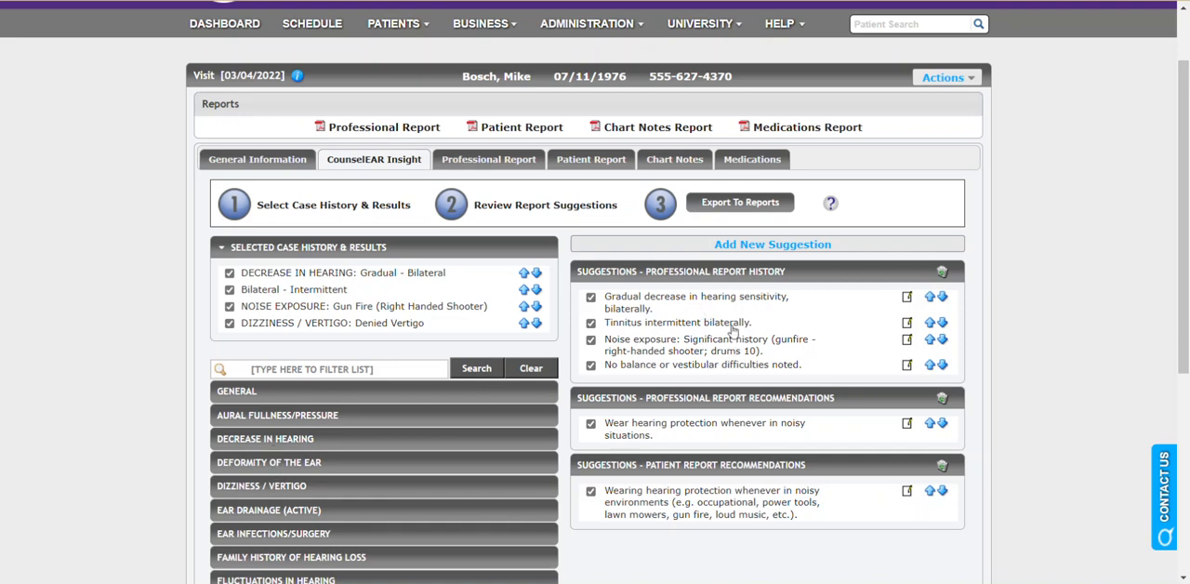
{"action": "left_click", "coordinate": [753, 208]}
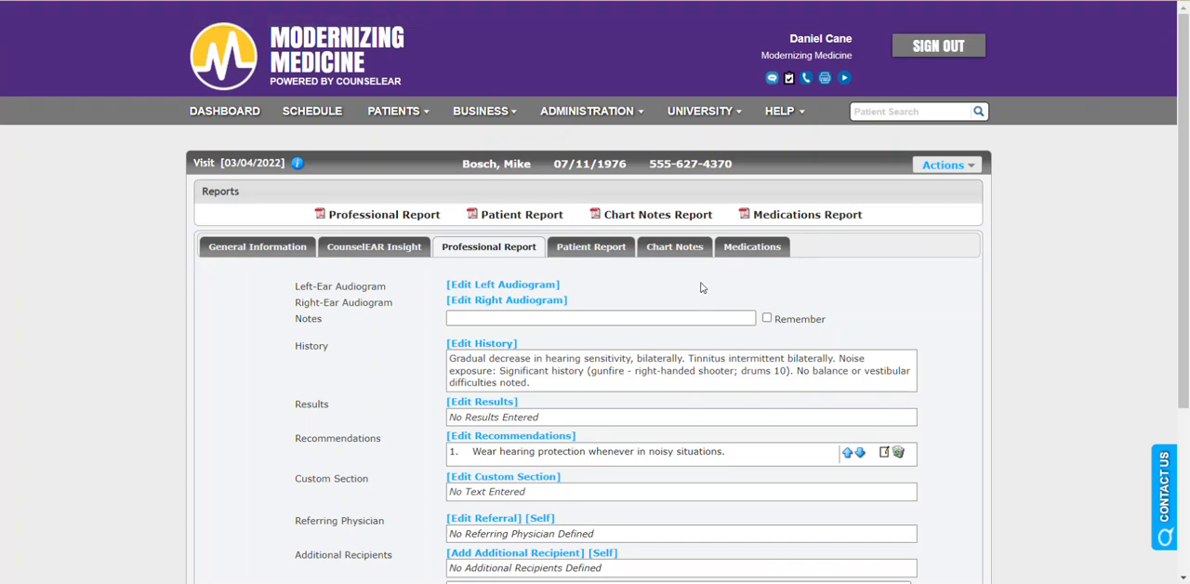
{"action": "scroll", "coordinate": [701, 288], "scroll_direction": "down", "scroll_amount": 2}
{"action": "left_click_drag", "start_coordinate": [529, 297], "coordinate": [448, 271]}
{"action": "left_click", "coordinate": [606, 300]}
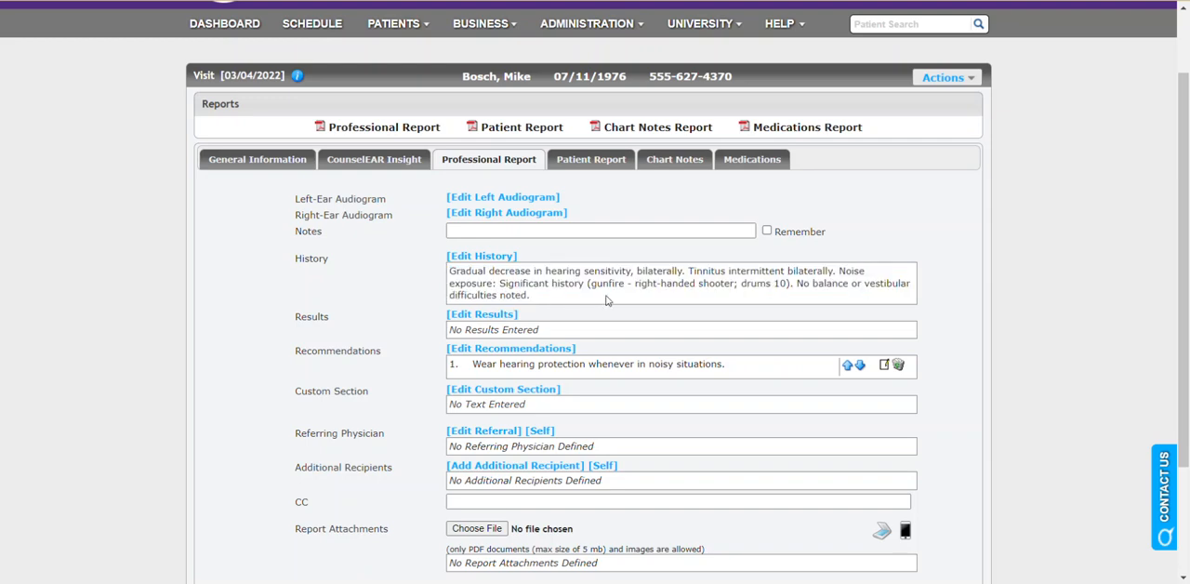
{"action": "left_click_drag", "start_coordinate": [741, 284], "coordinate": [787, 284]}
{"action": "left_click", "coordinate": [735, 306]}
Plot the right ear's unmasked air-conduction thresholds: 20 dB at 250 Hz, 30 at 500, 40 at 1000 and 2000, 50 at 4000, 60 at 8000.
{"action": "left_click", "coordinate": [550, 216]}
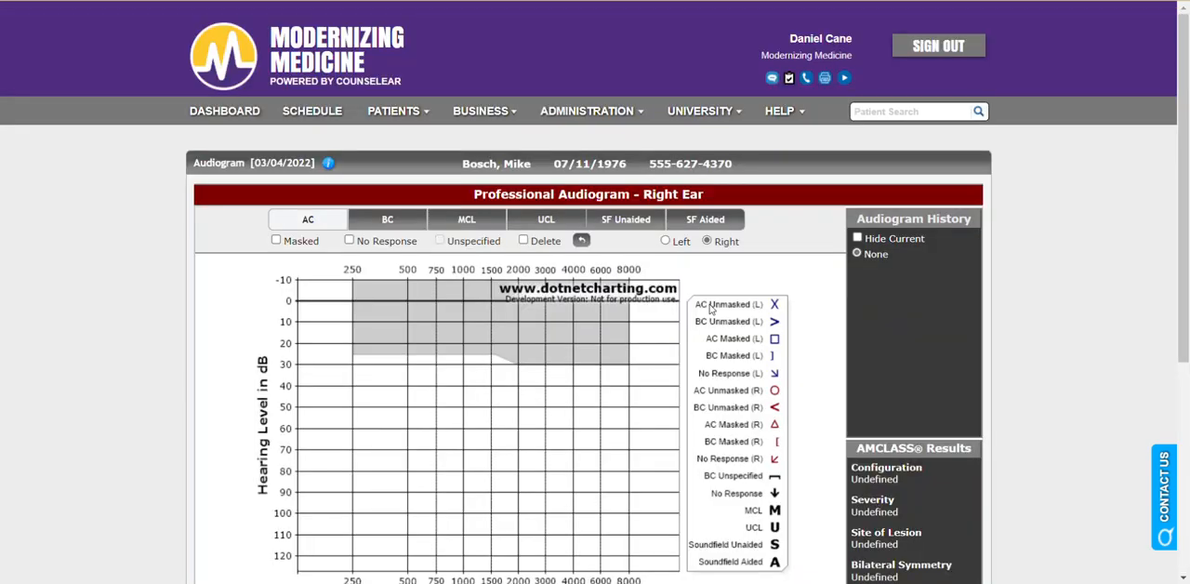
{"action": "scroll", "coordinate": [483, 279], "scroll_direction": "down", "scroll_amount": 2}
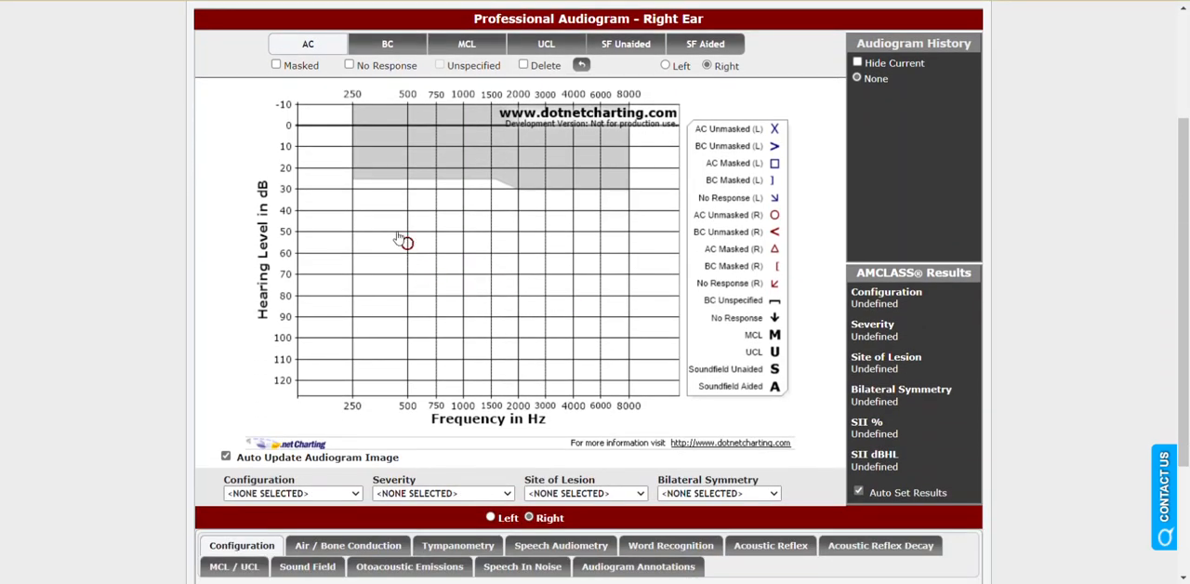
{"action": "left_click", "coordinate": [354, 168]}
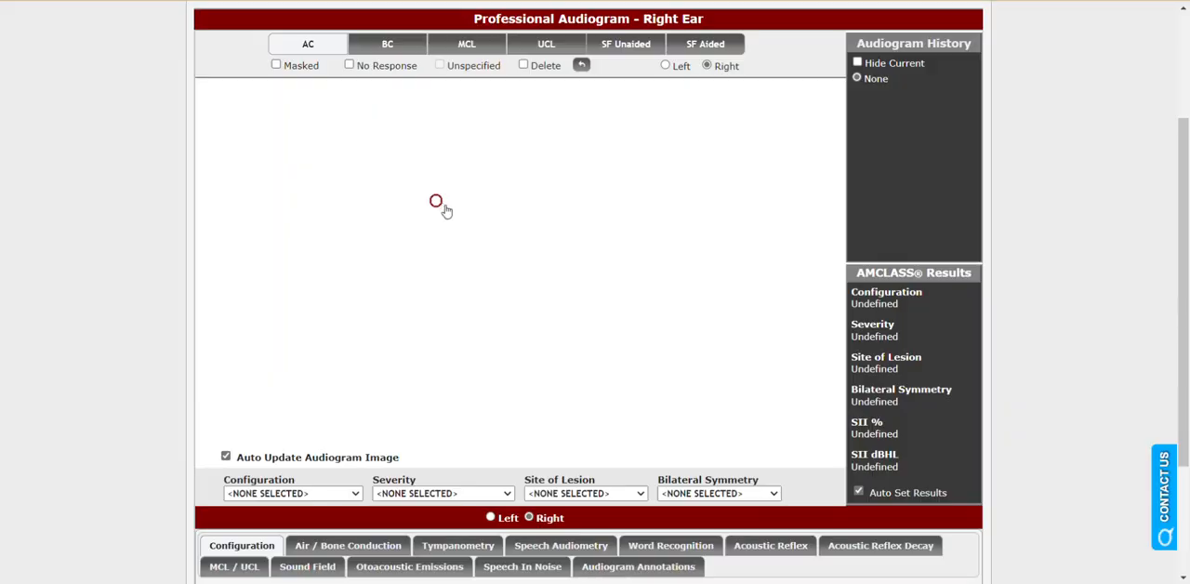
{"action": "left_click", "coordinate": [462, 211]}
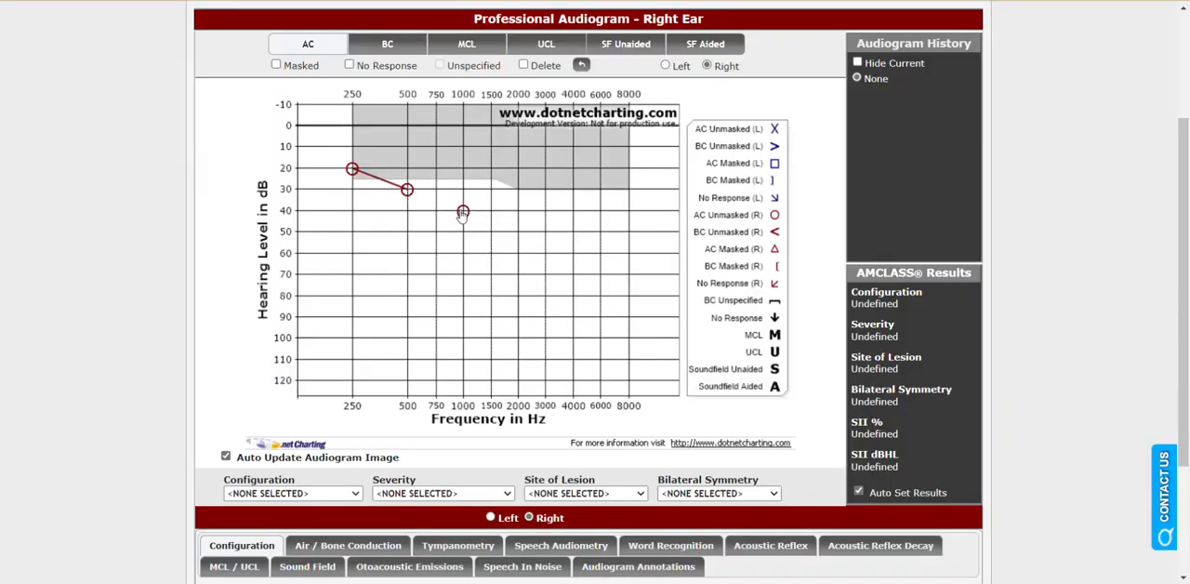
{"action": "left_click", "coordinate": [518, 211]}
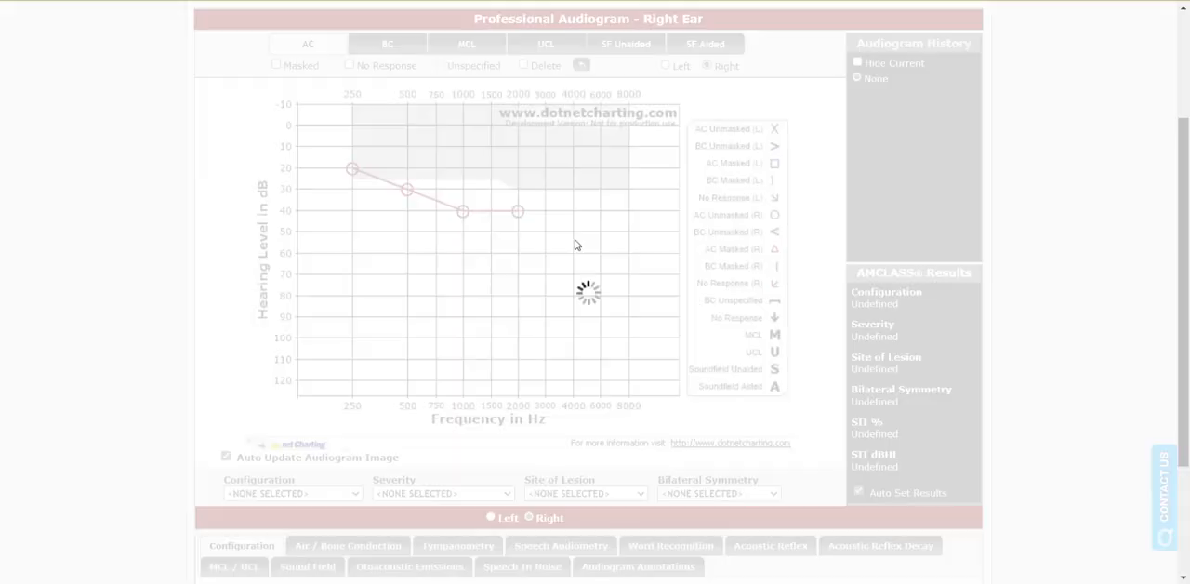
{"action": "left_click", "coordinate": [628, 253]}
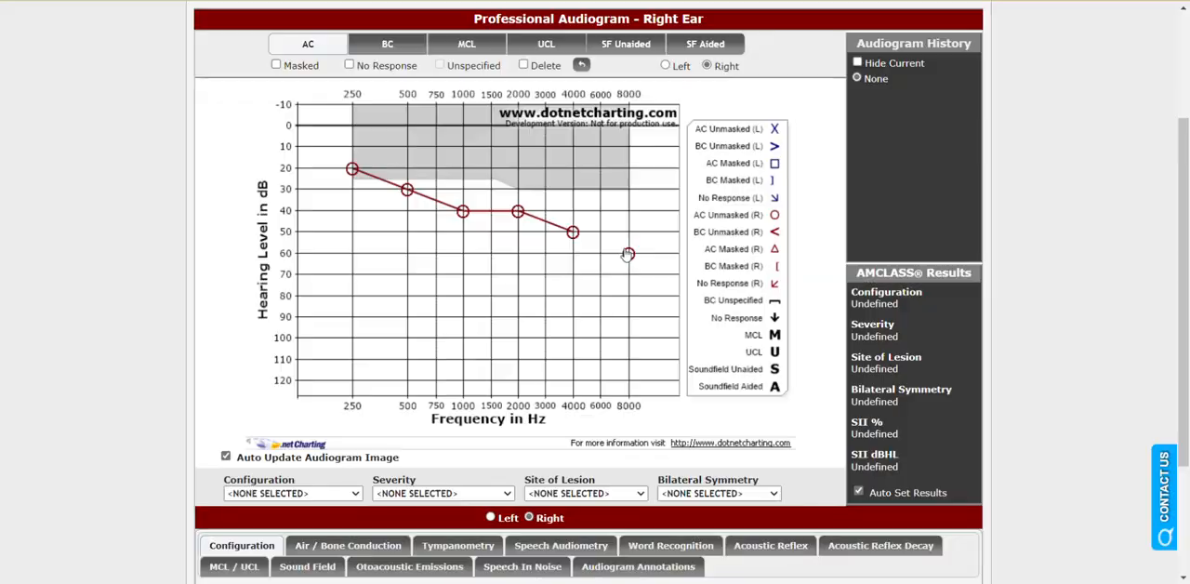
Plot the right ear's unmasked bone-conduction thresholds: 35 dB at 500 and 1000 Hz, 40 at 2000, 50 at 4000.
{"action": "left_click", "coordinate": [387, 43]}
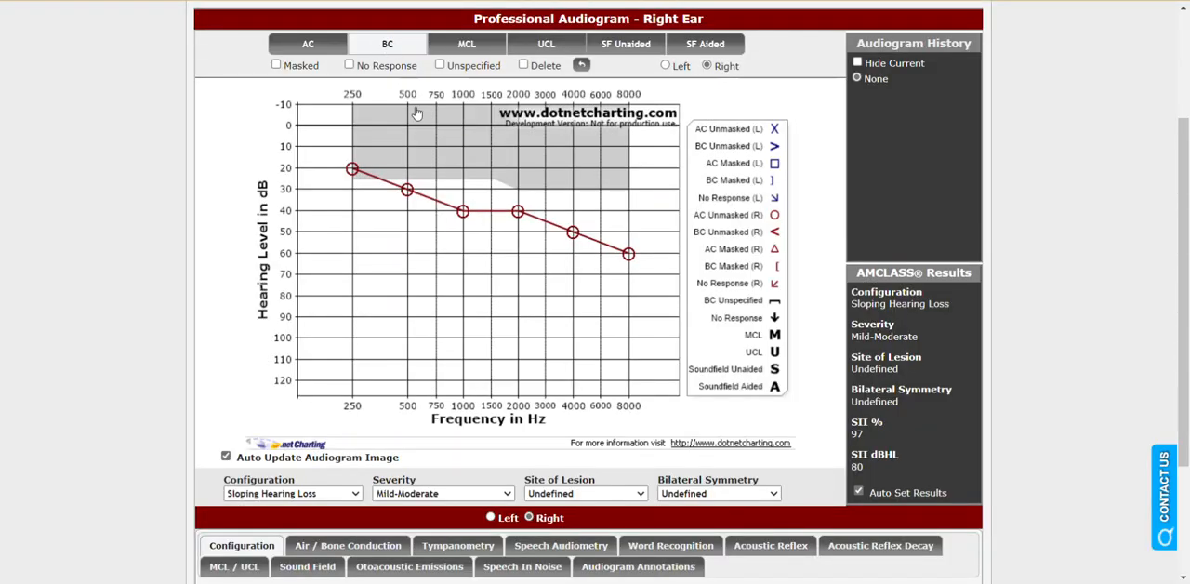
{"action": "left_click", "coordinate": [411, 198]}
{"action": "left_click", "coordinate": [463, 200]}
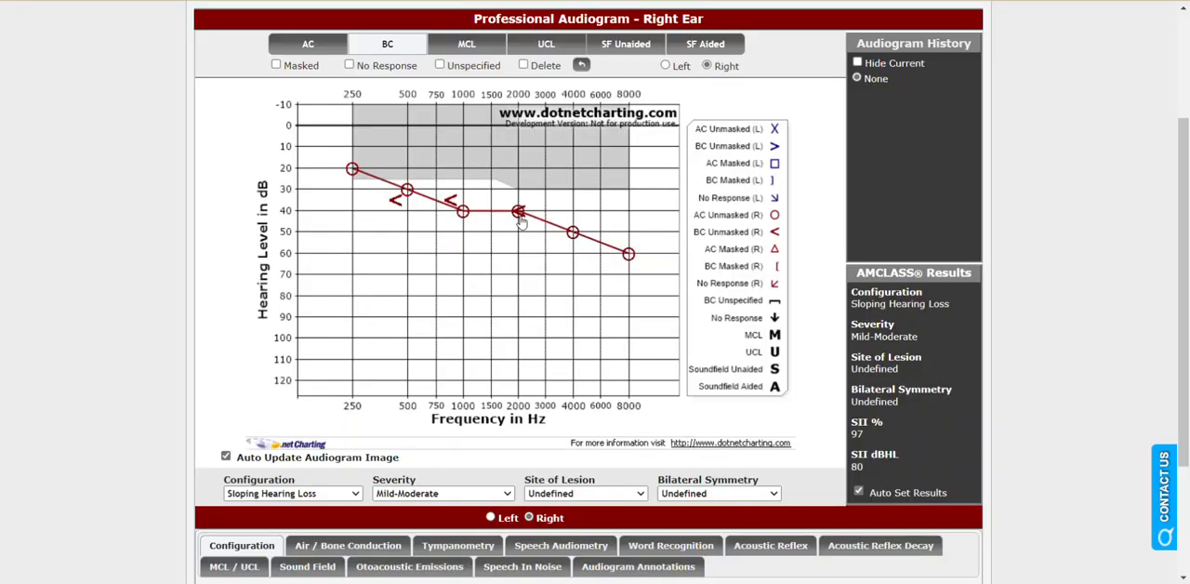
{"action": "left_click", "coordinate": [519, 222]}
{"action": "left_click", "coordinate": [566, 237]}
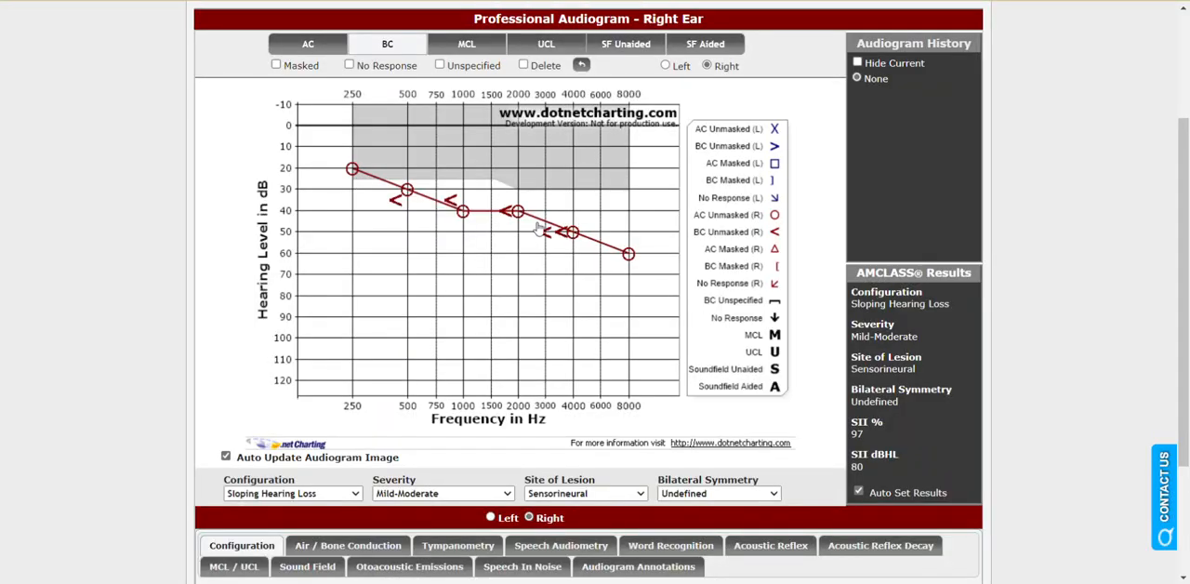
Plot the left ear's unmasked air-conduction thresholds: 25 dB at 250 and 500 Hz, 45 at 1000 and 2000, 55 at 4000, 60 at 8000.
{"action": "left_click", "coordinate": [316, 47]}
{"action": "left_click", "coordinate": [665, 65]}
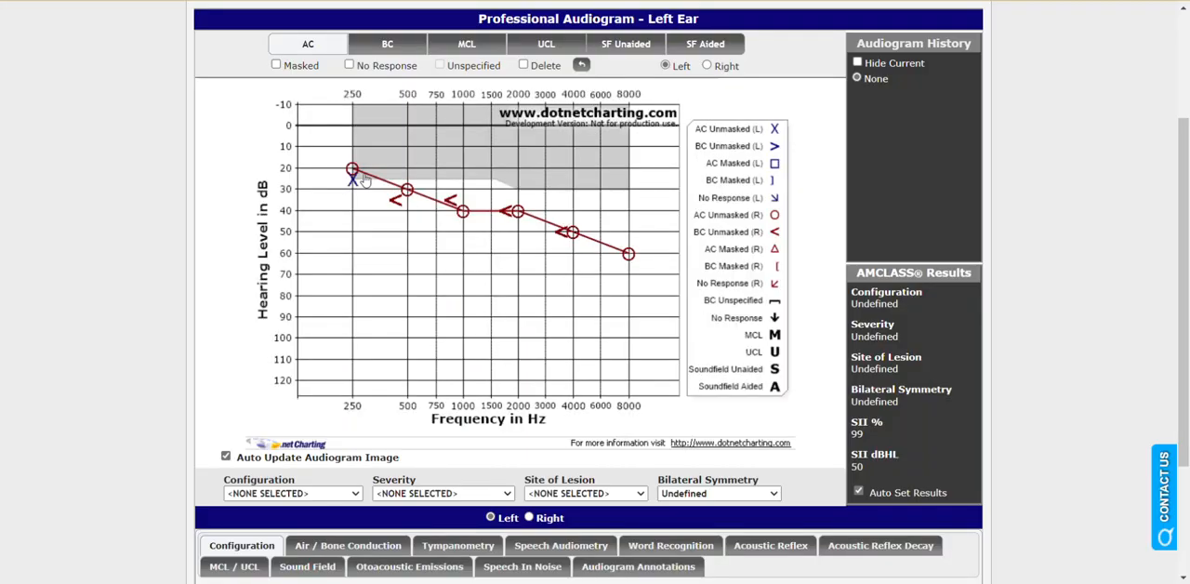
{"action": "left_click", "coordinate": [361, 179]}
{"action": "left_click", "coordinate": [407, 177]}
{"action": "left_click", "coordinate": [464, 222]}
{"action": "left_click", "coordinate": [518, 221]}
{"action": "left_click", "coordinate": [571, 234]}
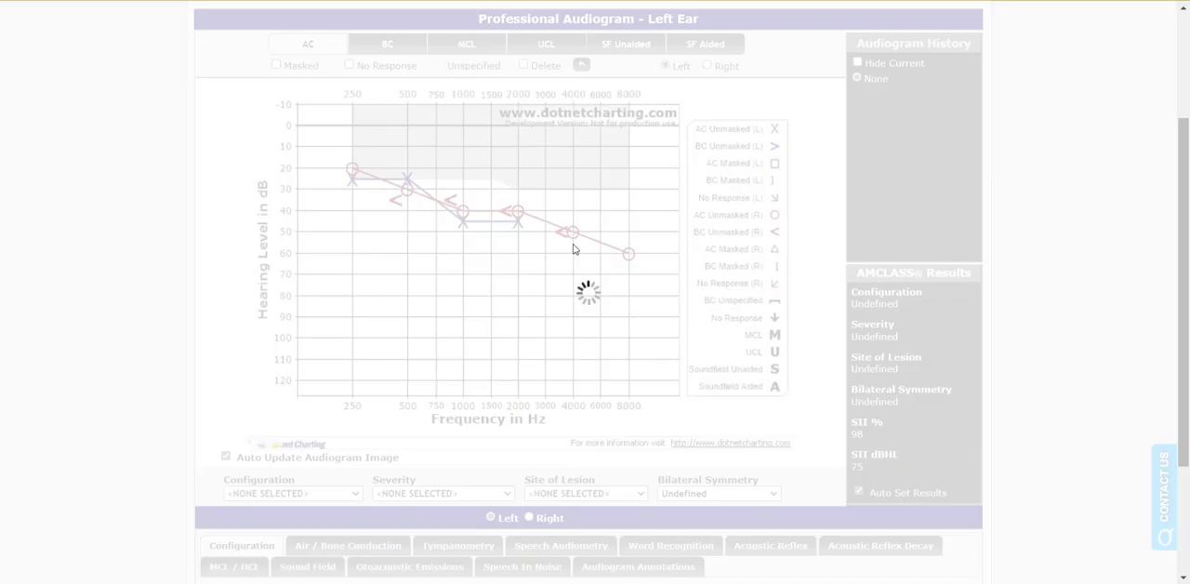
{"action": "left_click", "coordinate": [628, 254]}
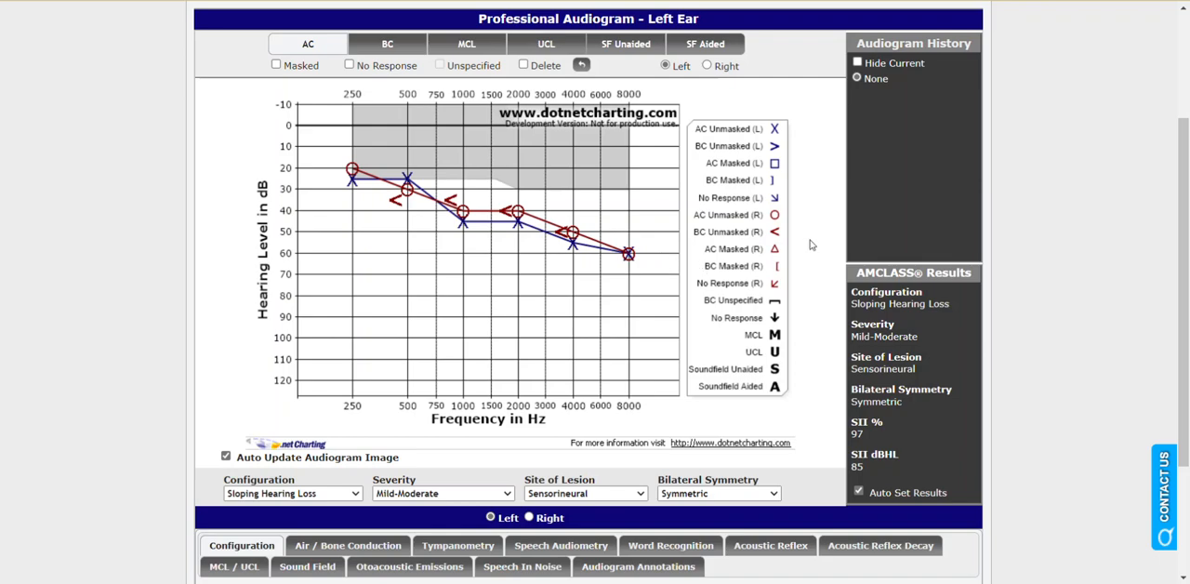
Examine the left ear's AMCLASS results for configuration, severity, site of lesion and bilateral symmetry.
{"action": "scroll", "coordinate": [809, 245], "scroll_direction": "down", "scroll_amount": 1}
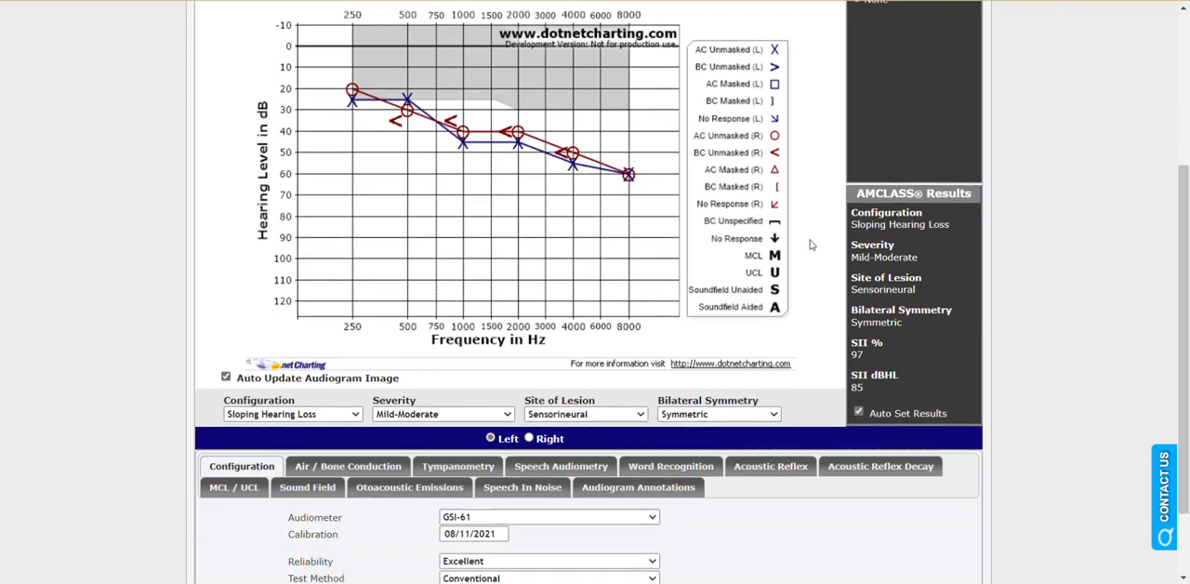
{"action": "scroll", "coordinate": [884, 244], "scroll_direction": "up", "scroll_amount": 1}
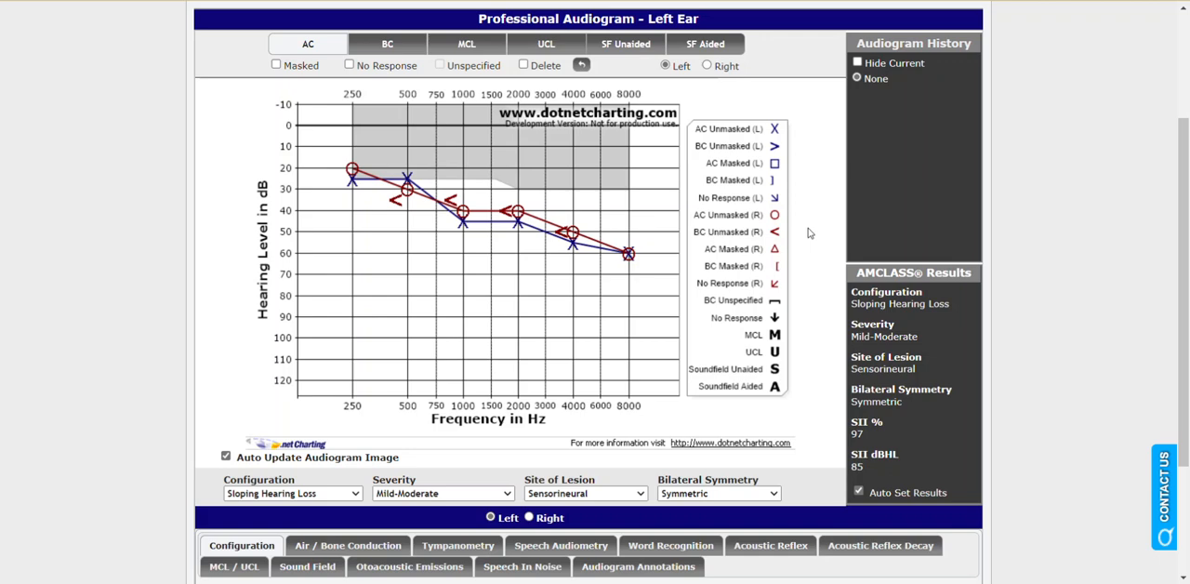
{"action": "scroll", "coordinate": [808, 231], "scroll_direction": "down", "scroll_amount": 1}
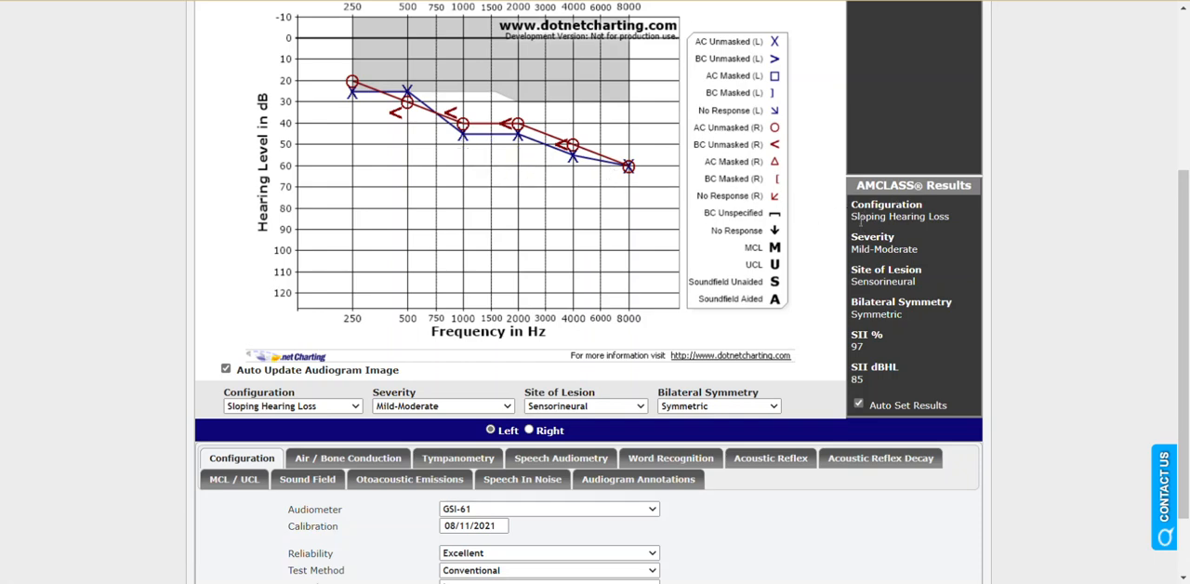
{"action": "left_click_drag", "start_coordinate": [851, 216], "coordinate": [885, 216]}
{"action": "left_click_drag", "start_coordinate": [851, 250], "coordinate": [886, 281]}
{"action": "left_click_drag", "start_coordinate": [852, 314], "coordinate": [887, 316]}
{"action": "left_click", "coordinate": [807, 288]}
Look through the available choices for severity, configuration, site of lesion and bilateral symmetry below the audiogram.
{"action": "left_click", "coordinate": [416, 406]}
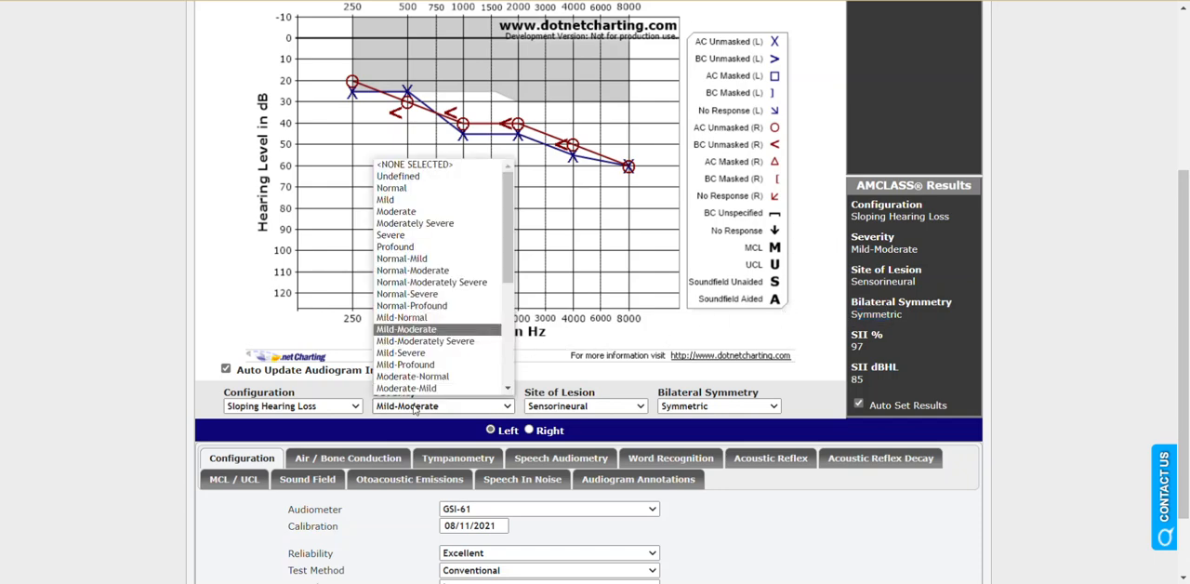
{"action": "left_click", "coordinate": [415, 407]}
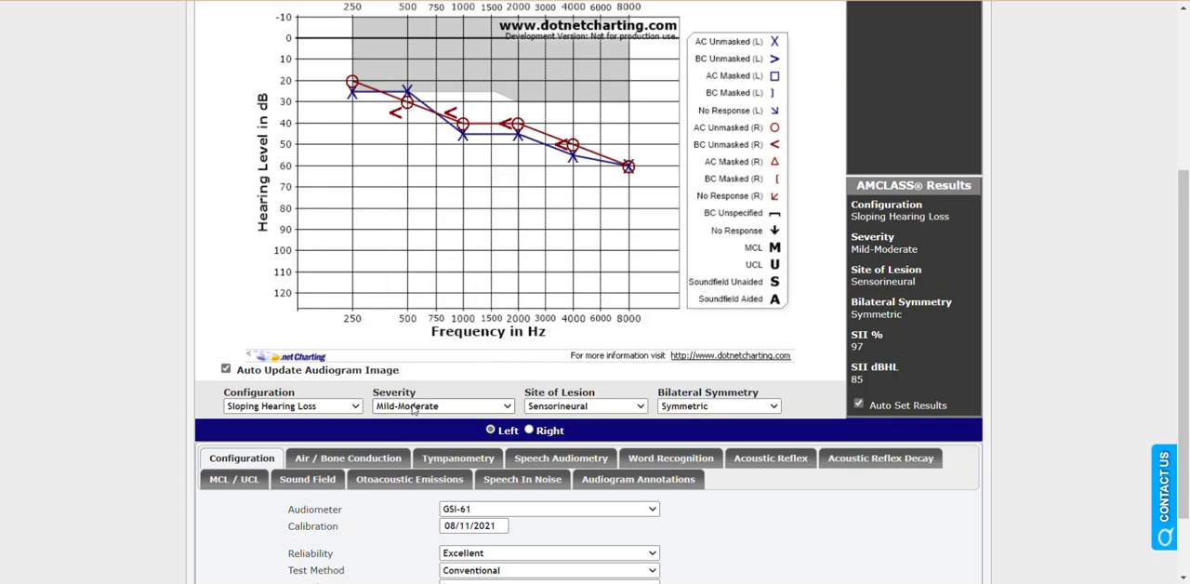
{"action": "left_click", "coordinate": [339, 406]}
{"action": "left_click", "coordinate": [549, 409]}
{"action": "left_click", "coordinate": [549, 409]}
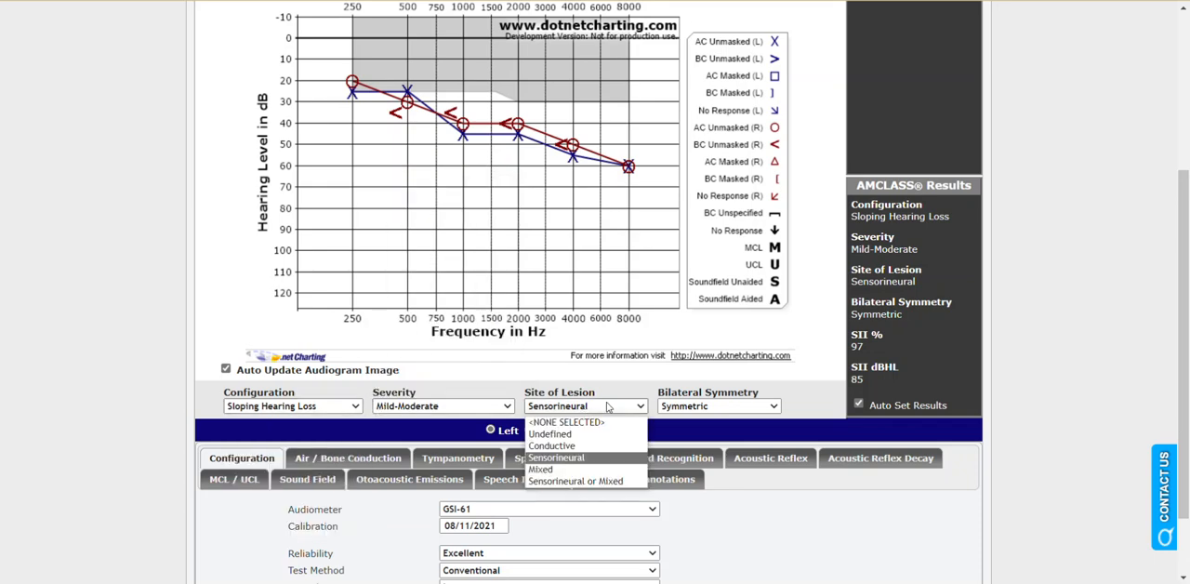
{"action": "left_click", "coordinate": [688, 406]}
{"action": "left_click", "coordinate": [806, 385]}
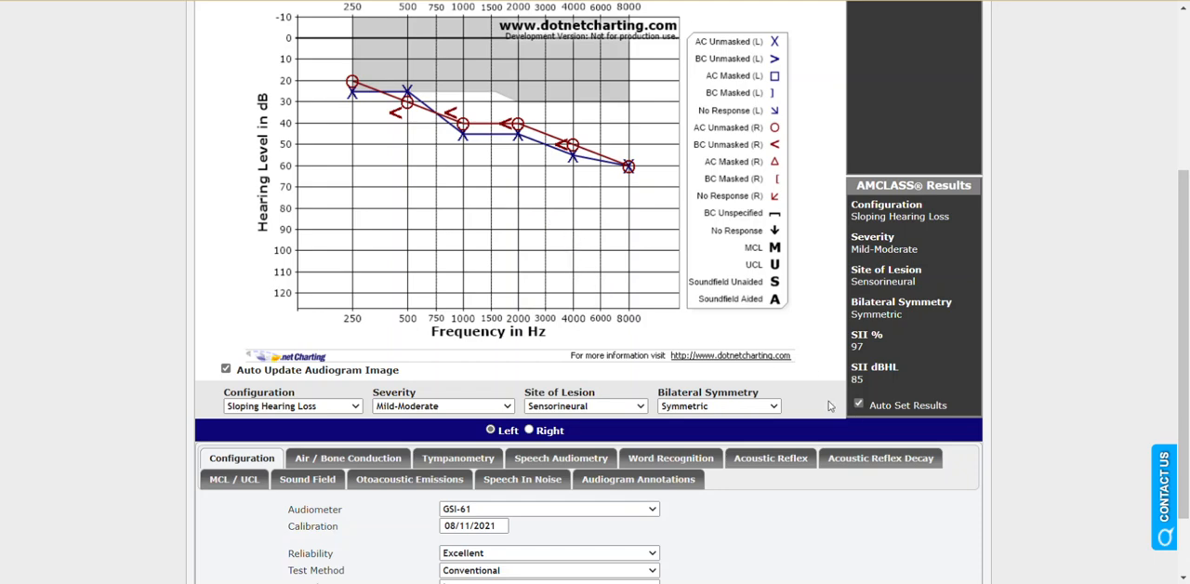
Set the left ear's tympanometry type to A and draw a tympanogram curve peaking at about 1.1 cc just below 0 daPa.
{"action": "scroll", "coordinate": [830, 400], "scroll_direction": "down", "scroll_amount": 2}
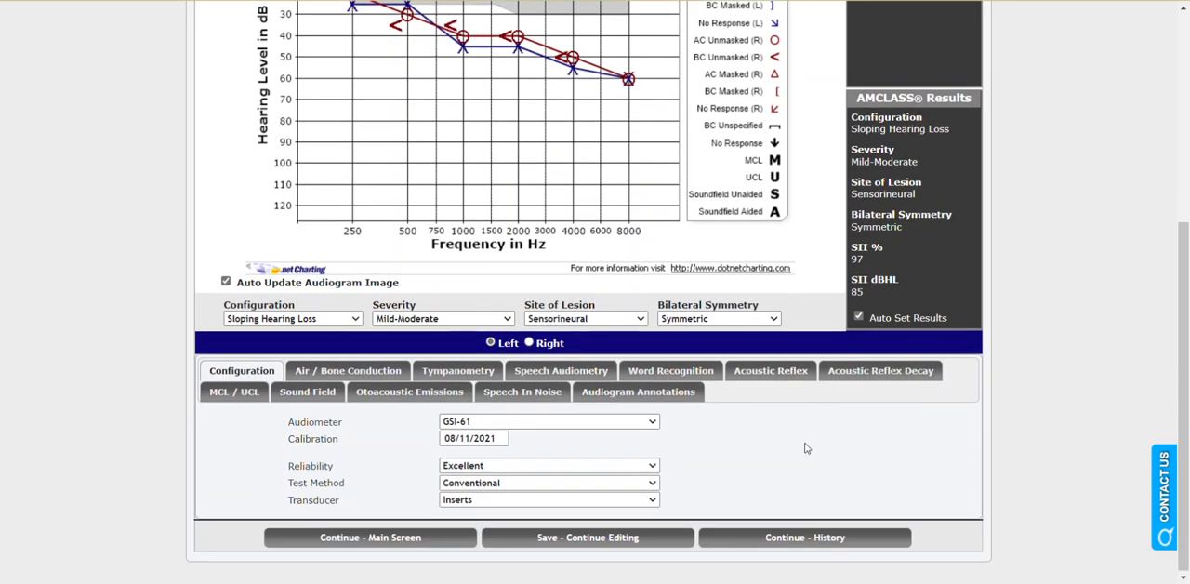
{"action": "left_click", "coordinate": [469, 377]}
{"action": "scroll", "coordinate": [472, 376], "scroll_direction": "down", "scroll_amount": 2}
{"action": "left_click", "coordinate": [474, 373]}
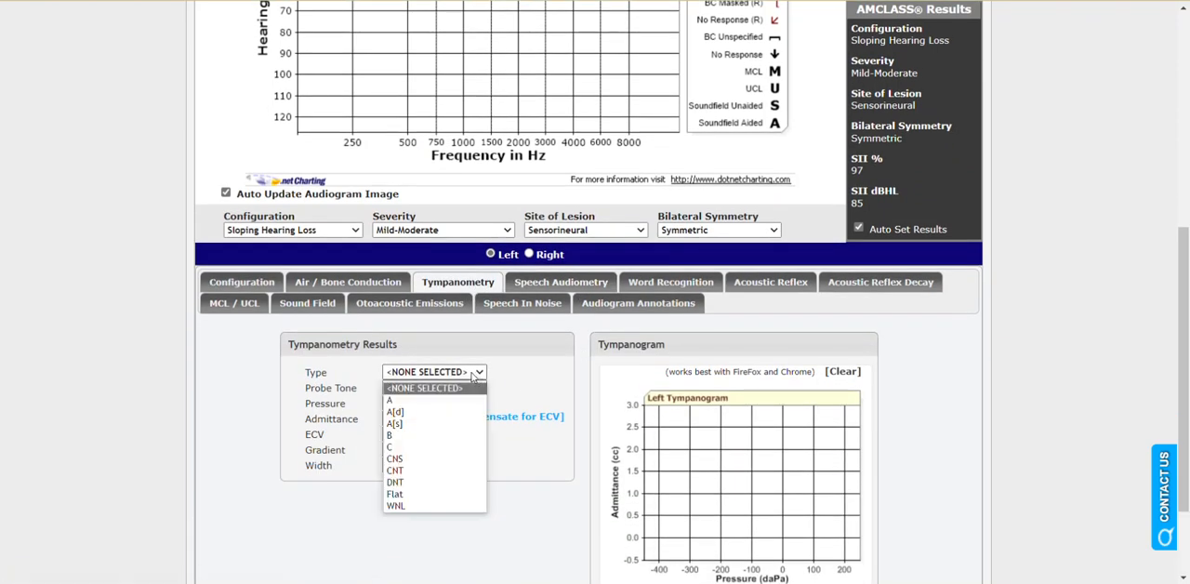
{"action": "left_click", "coordinate": [432, 400]}
{"action": "scroll", "coordinate": [557, 398], "scroll_direction": "down", "scroll_amount": 3}
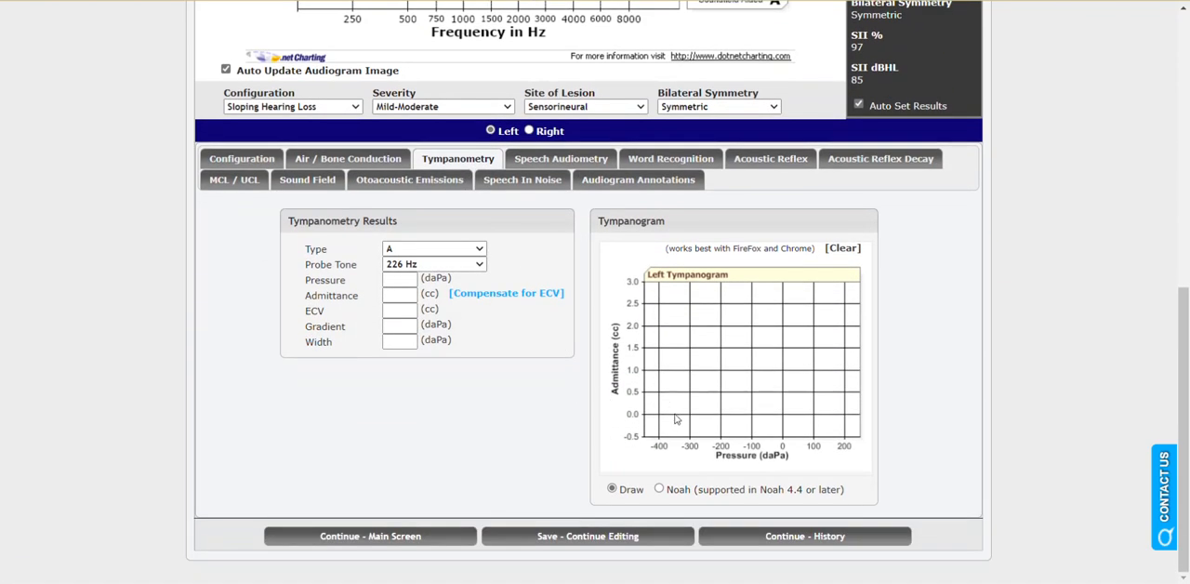
{"action": "mouse_move", "coordinate": [679, 416]}
{"action": "left_mouse_down"}
{"action": "mouse_move", "coordinate": [779, 376]}
{"action": "mouse_move", "coordinate": [868, 421]}
{"action": "left_mouse_up"}
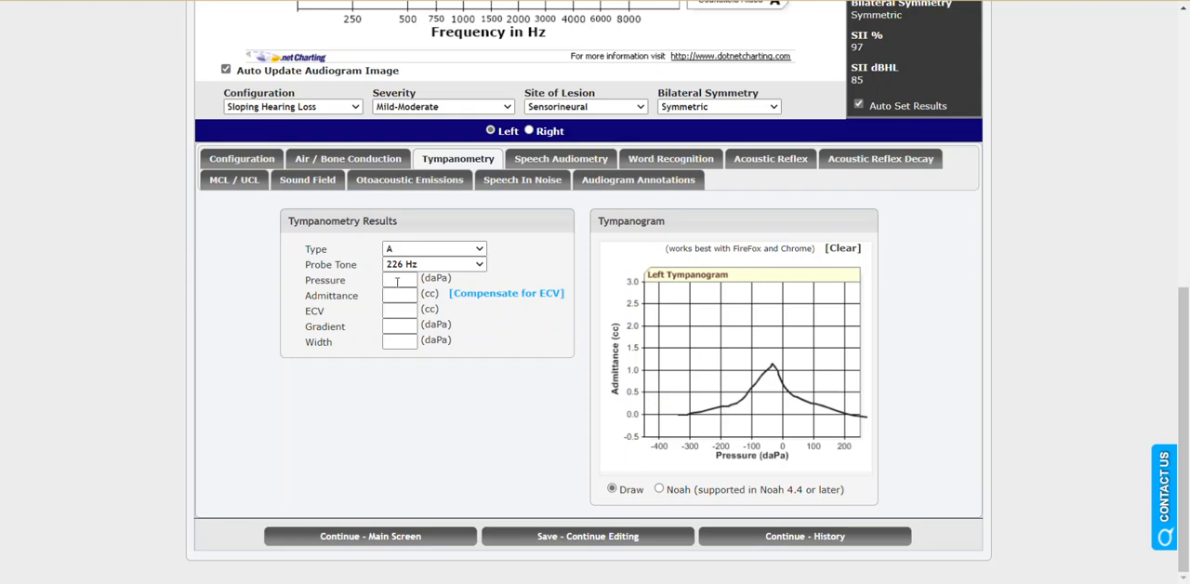
Set the left ear's SRT to 15 in the Speech Audiometry results.
{"action": "left_click", "coordinate": [564, 172]}
{"action": "left_click", "coordinate": [487, 483]}
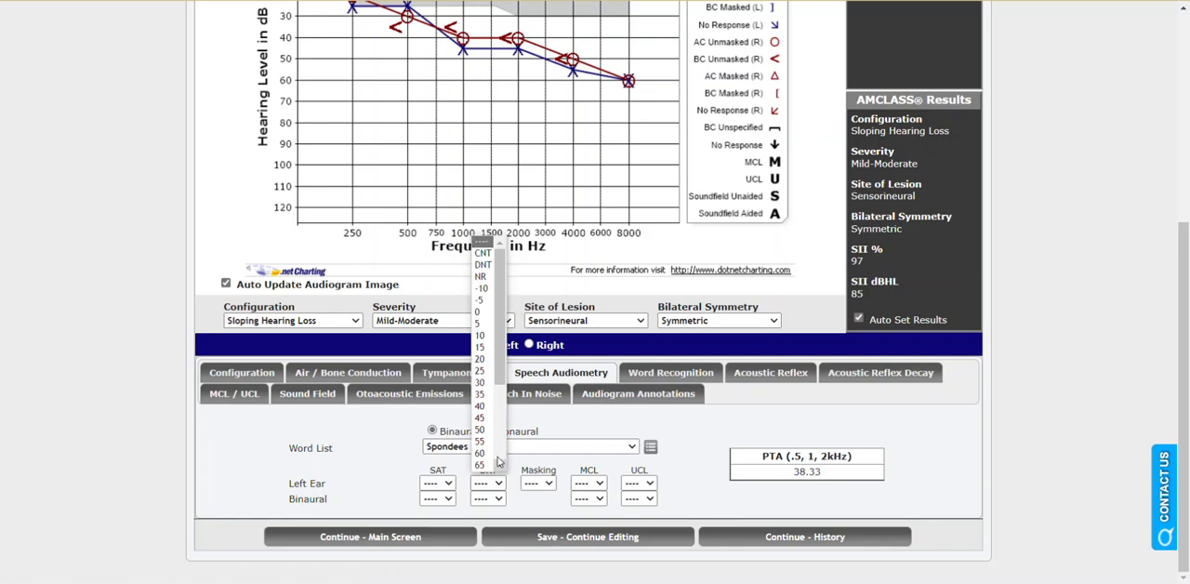
{"action": "left_click", "coordinate": [482, 347]}
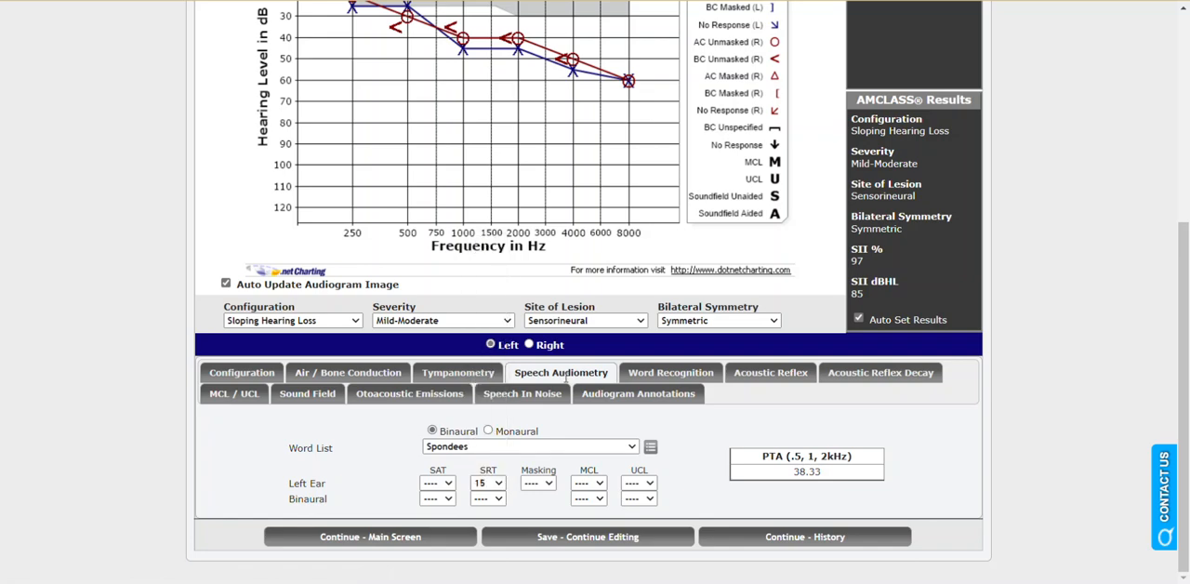
Enter the left ear's word recognition result as 96% correct at 60 dBHL.
{"action": "left_click", "coordinate": [651, 374]}
{"action": "left_click", "coordinate": [442, 495]}
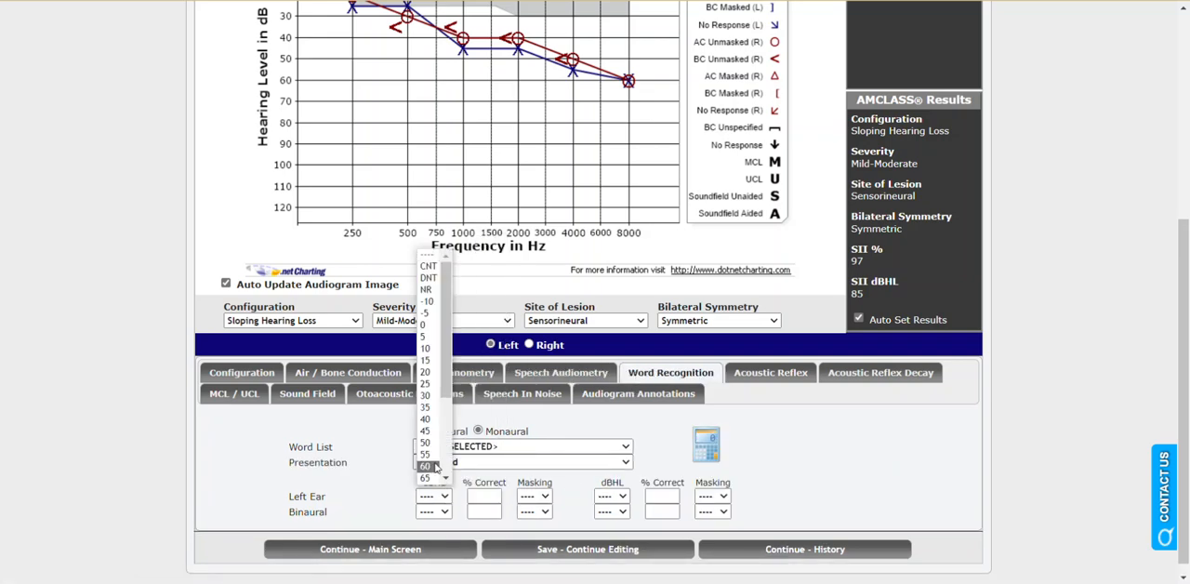
{"action": "left_click", "coordinate": [436, 467]}
{"action": "left_click", "coordinate": [495, 496]}
{"action": "type", "text": "96"}
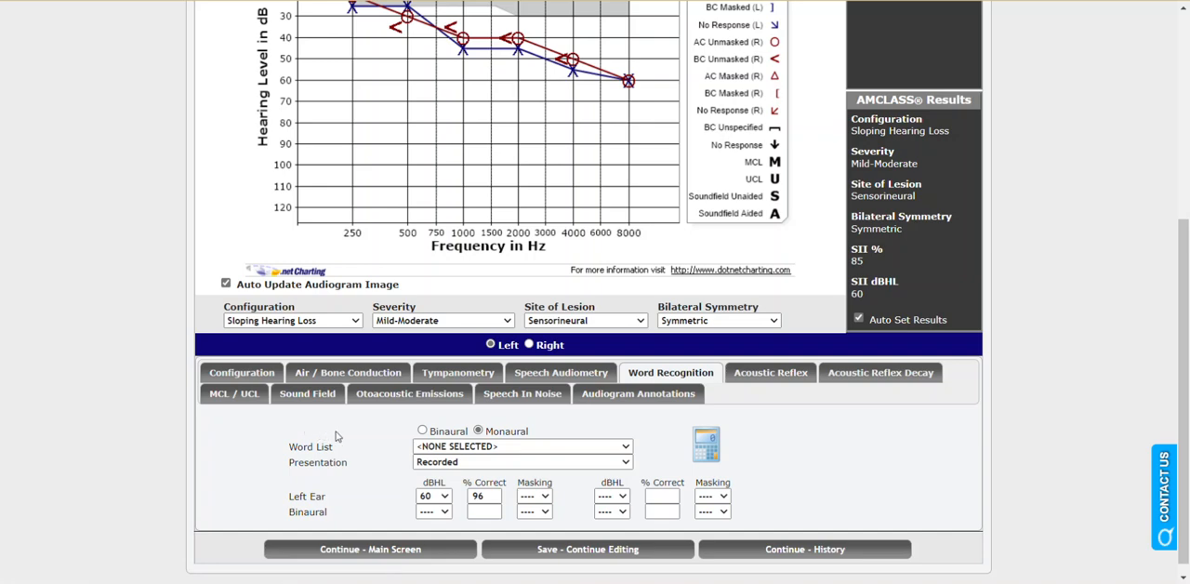
Set the binaural Speech In Noise method to Earphones and the SNR degree of loss to Mild (3-7 dB).
{"action": "left_click", "coordinate": [524, 397]}
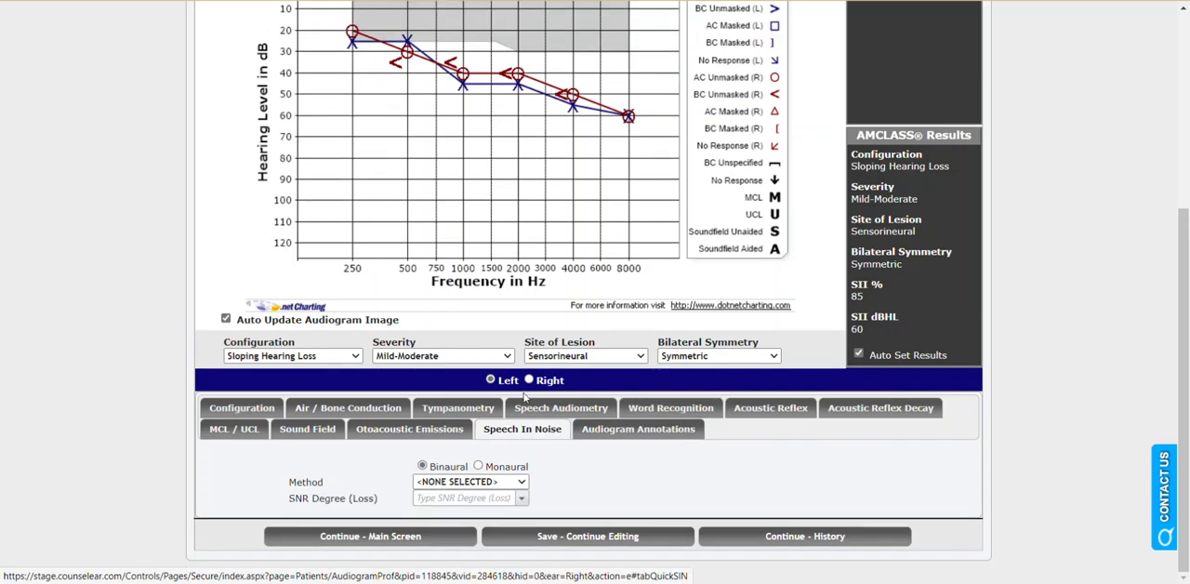
{"action": "left_click", "coordinate": [524, 482]}
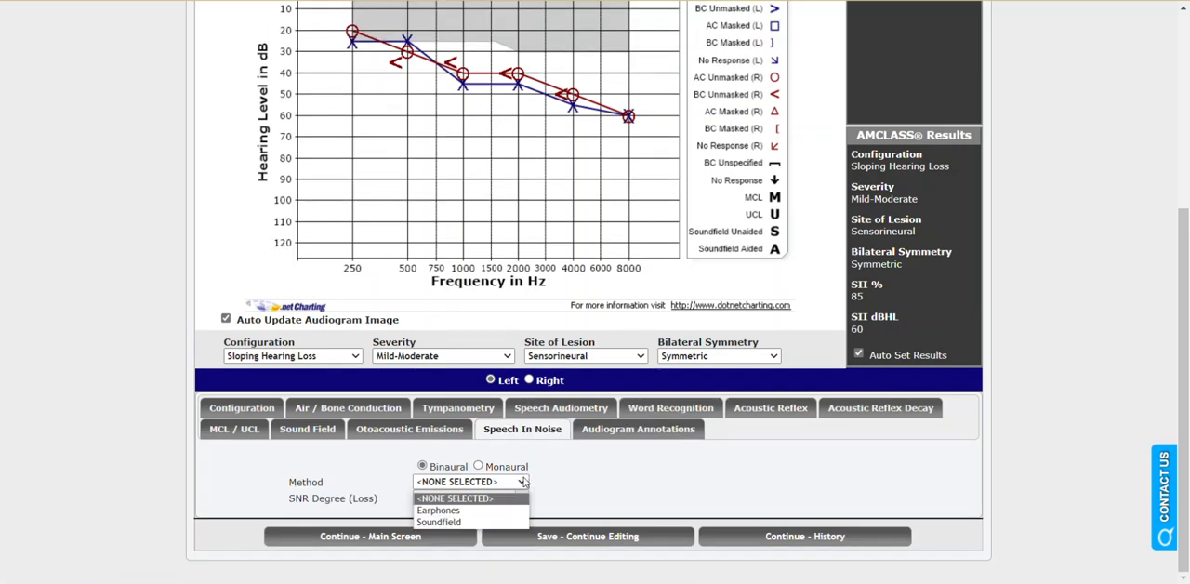
{"action": "left_click", "coordinate": [489, 510]}
{"action": "left_click", "coordinate": [525, 499]}
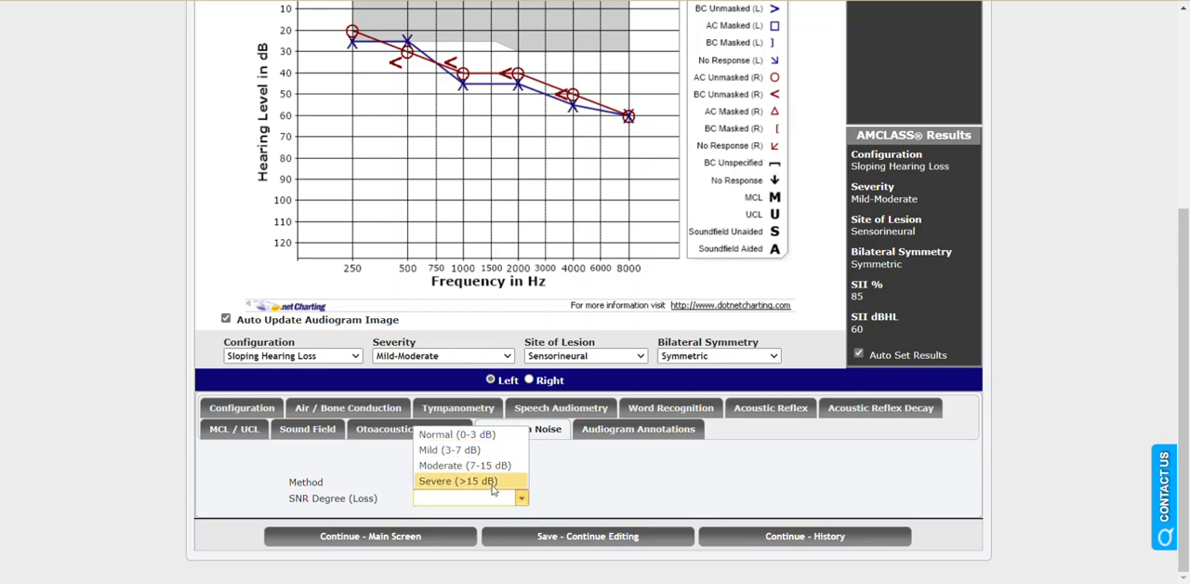
{"action": "left_click", "coordinate": [460, 450]}
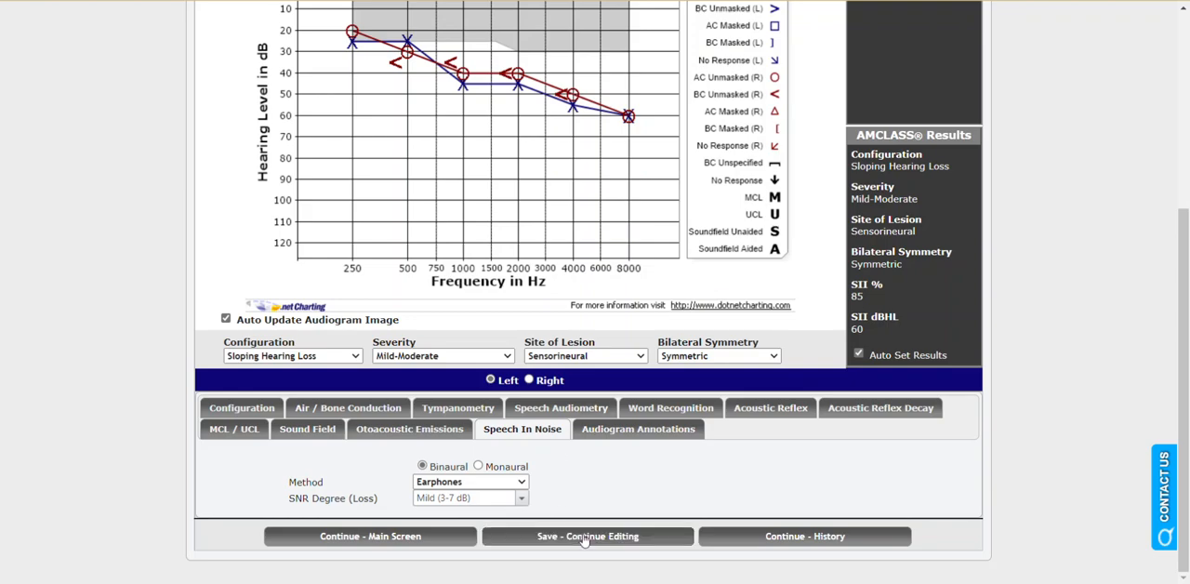
Save the audiogram entries and return to the visit's main screen.
{"action": "left_click", "coordinate": [584, 539]}
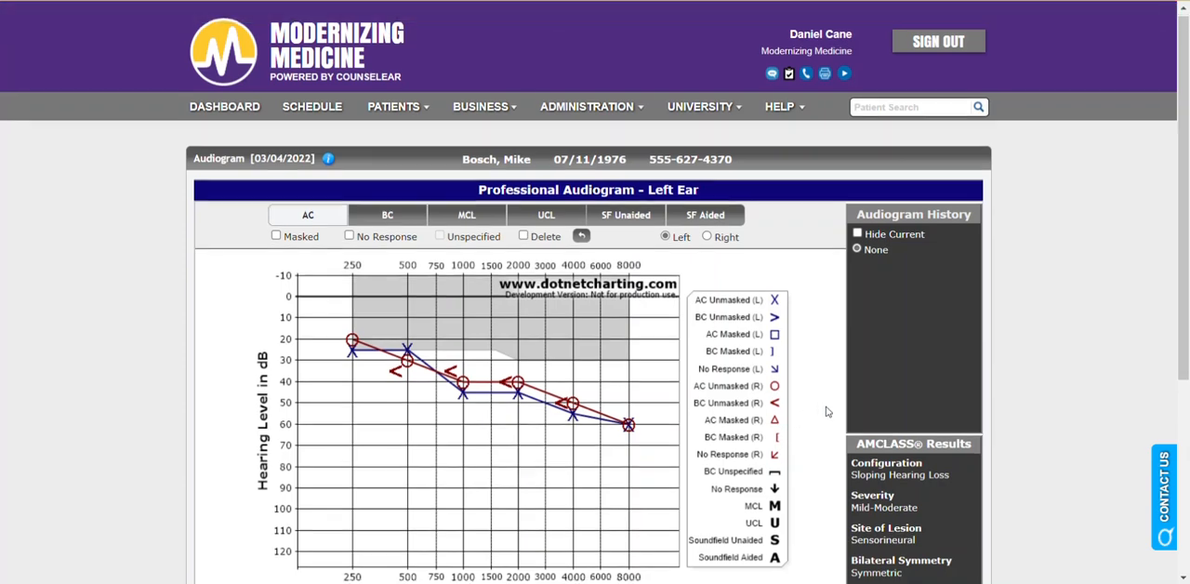
{"action": "scroll", "coordinate": [827, 412], "scroll_direction": "down", "scroll_amount": 3}
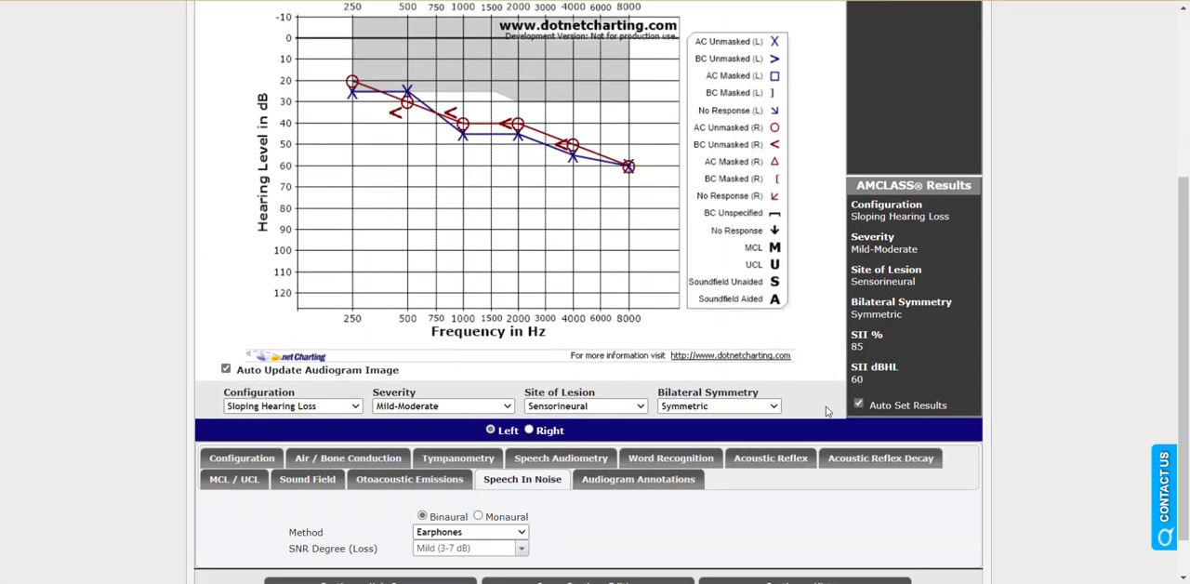
{"action": "scroll", "coordinate": [809, 437], "scroll_direction": "down", "scroll_amount": 1}
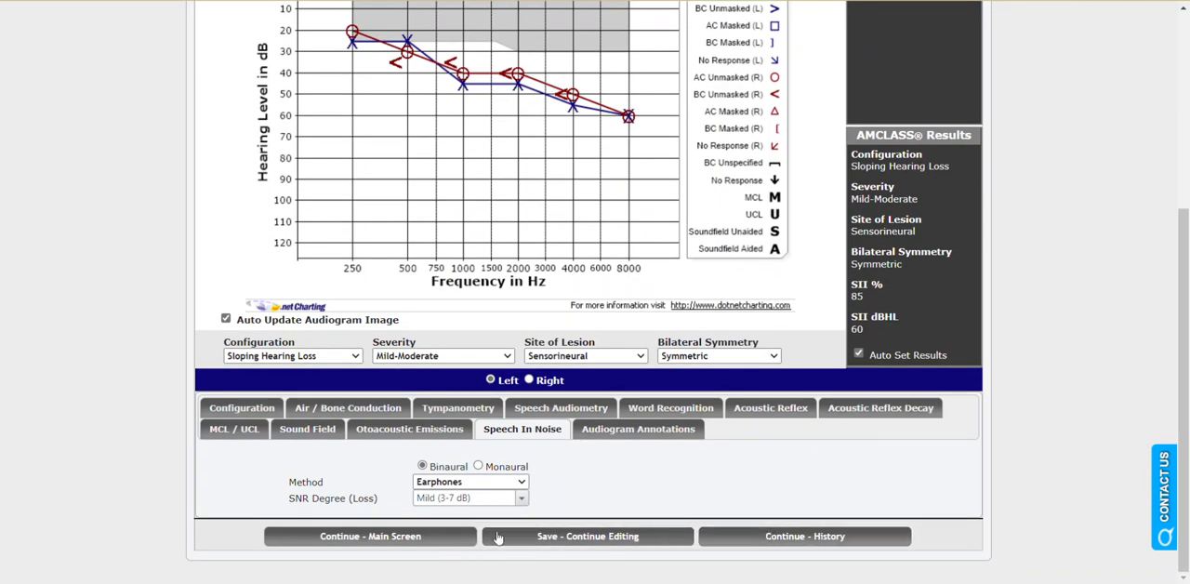
{"action": "left_click", "coordinate": [396, 537]}
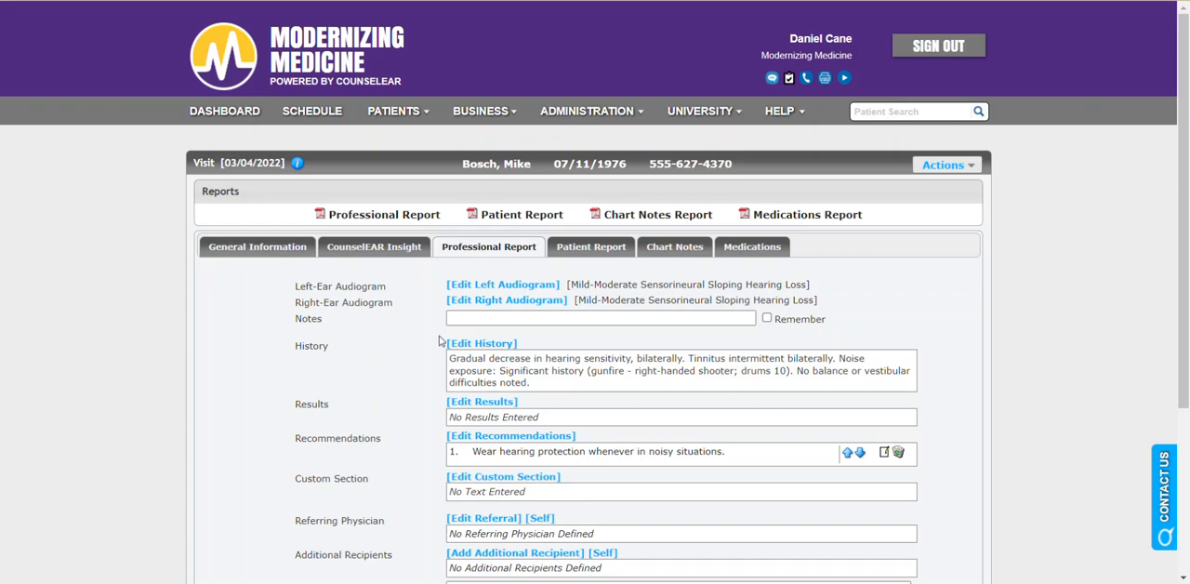
Add the general amplification trial and speech-understanding strategies recommendations to the patient report, and move the amplification trial to first place.
{"action": "left_click", "coordinate": [603, 249]}
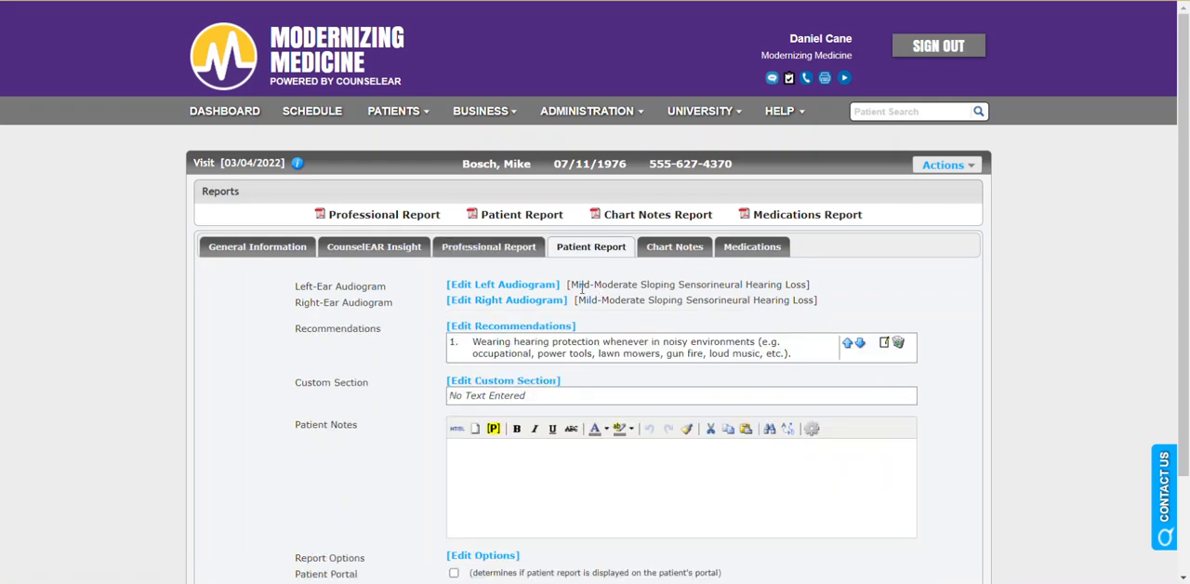
{"action": "left_click_drag", "start_coordinate": [571, 284], "coordinate": [668, 316]}
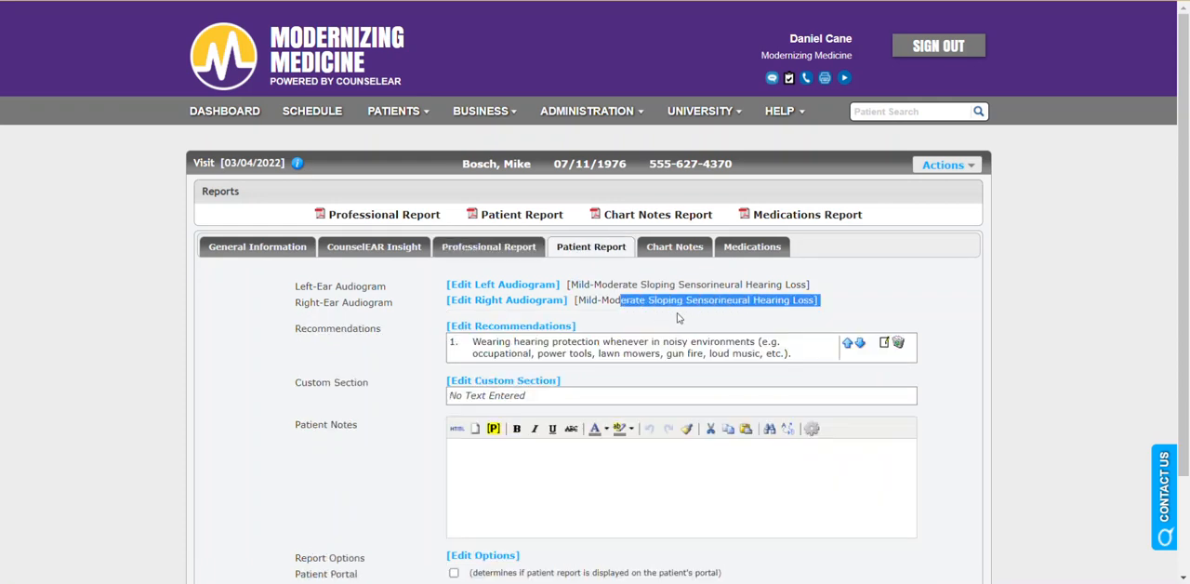
{"action": "left_click", "coordinate": [678, 318]}
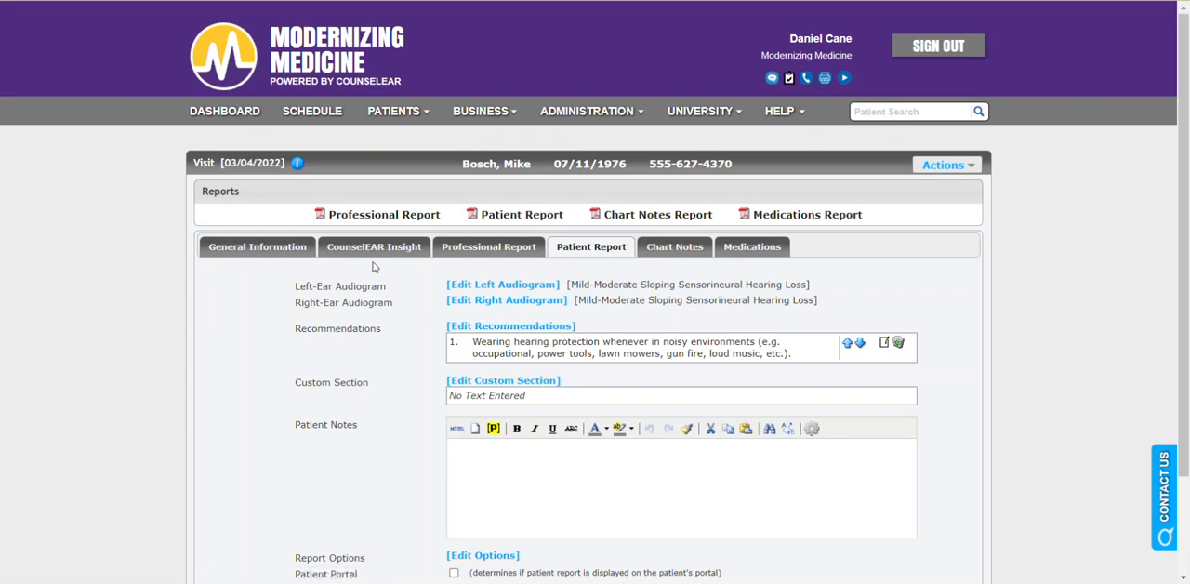
{"action": "left_click", "coordinate": [558, 328]}
{"action": "scroll", "coordinate": [715, 328], "scroll_direction": "down", "scroll_amount": 2}
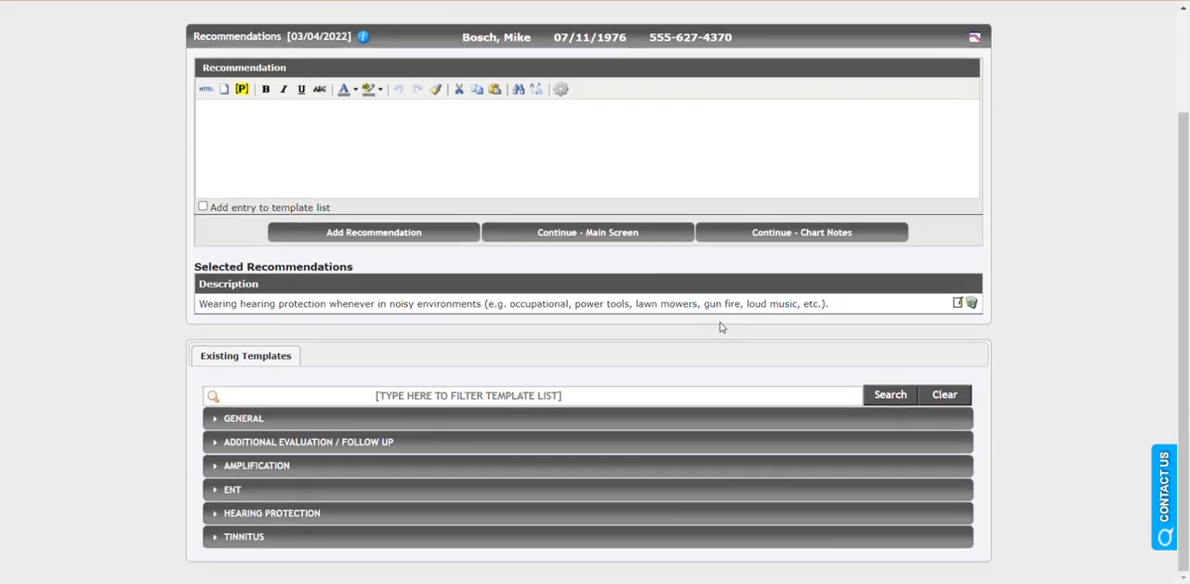
{"action": "left_click", "coordinate": [303, 423]}
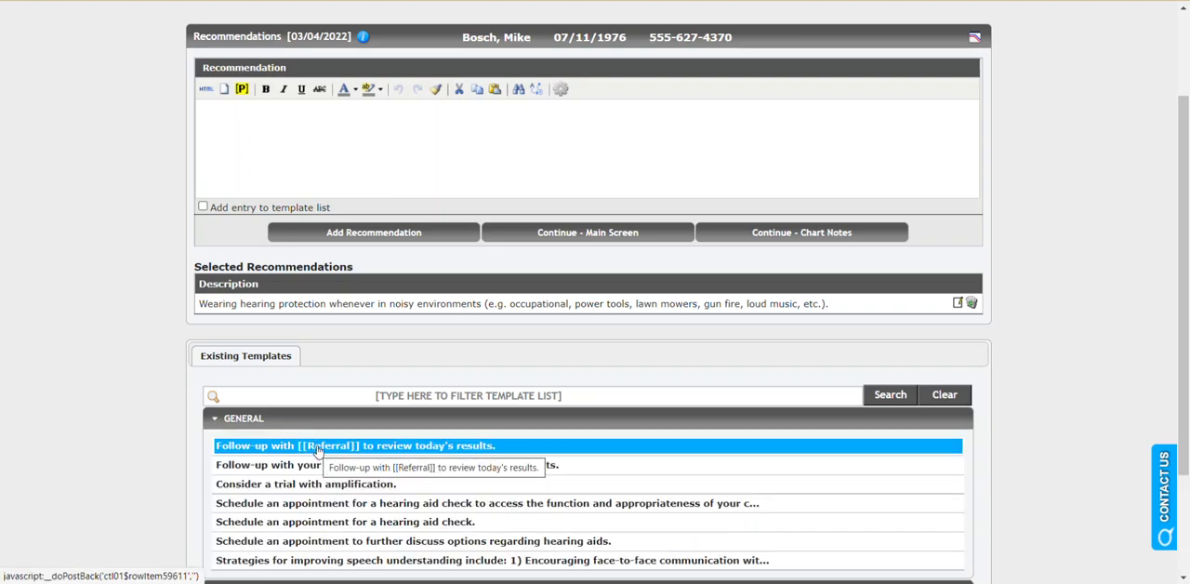
{"action": "left_click", "coordinate": [328, 484]}
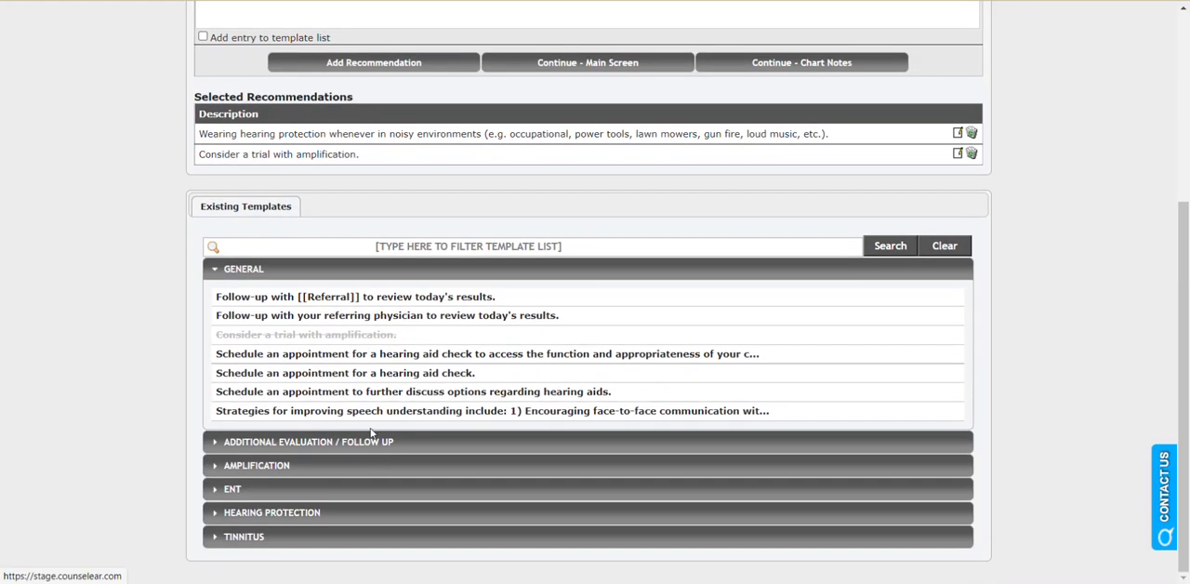
{"action": "left_click", "coordinate": [374, 412]}
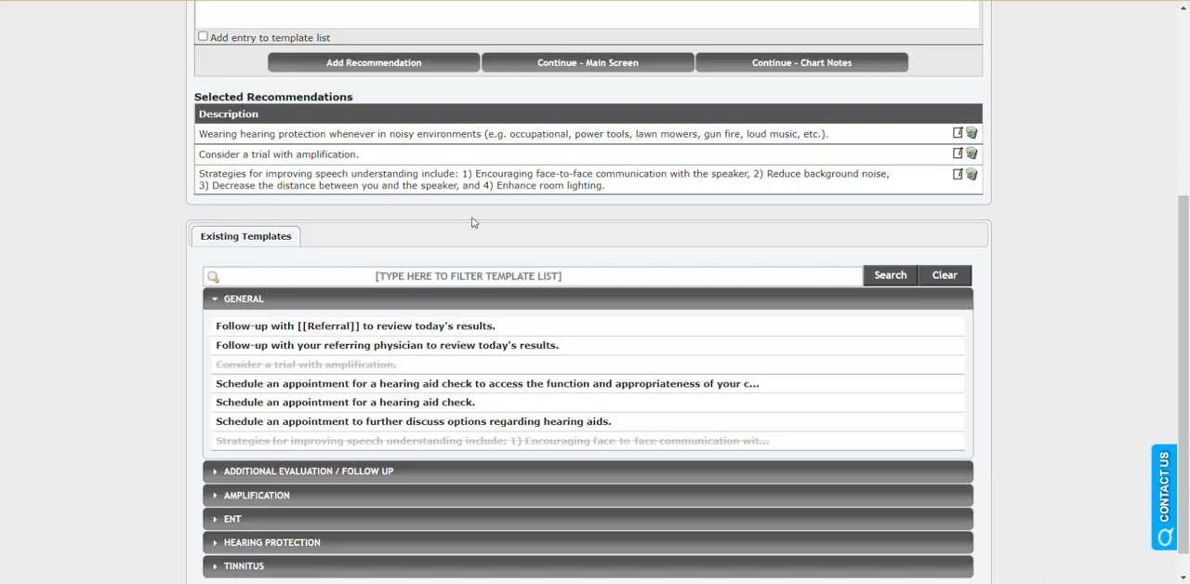
{"action": "scroll", "coordinate": [497, 241], "scroll_direction": "up", "scroll_amount": 3}
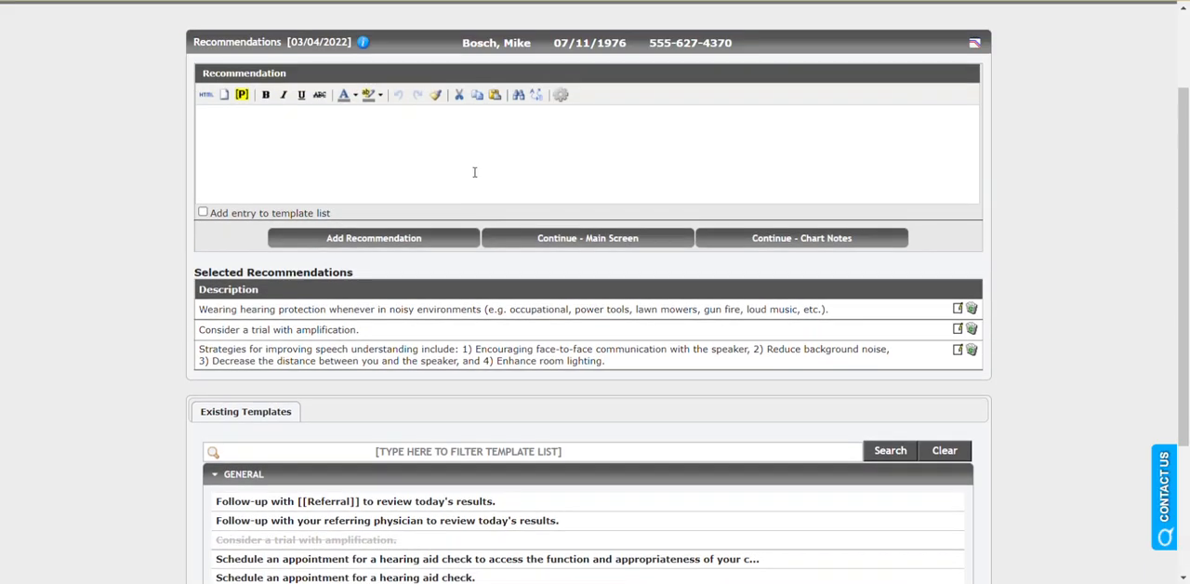
{"action": "left_click", "coordinate": [565, 244]}
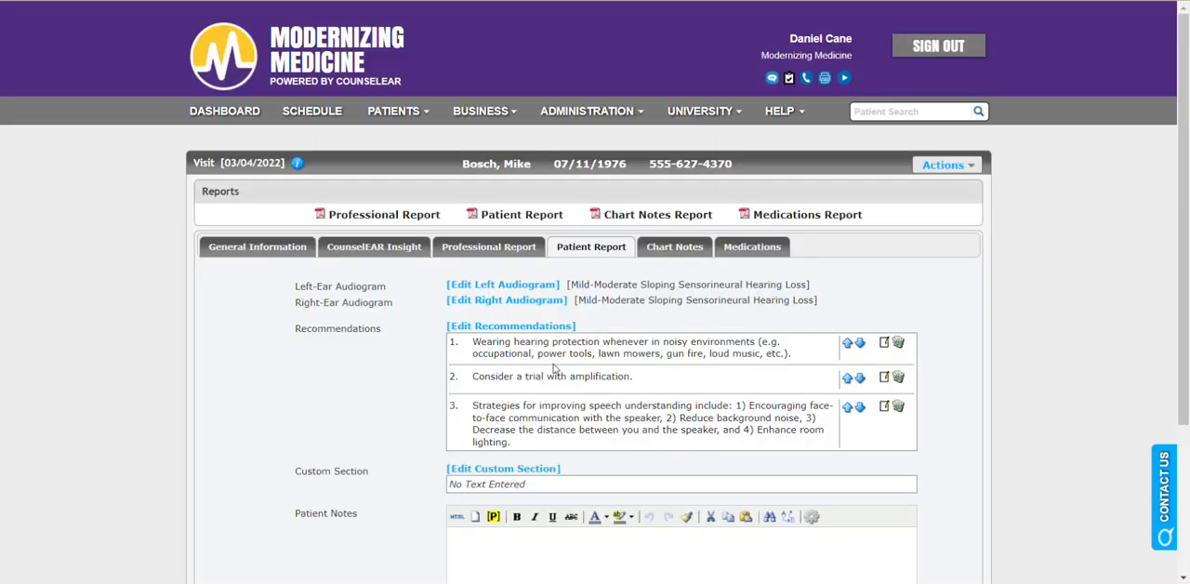
{"action": "left_click", "coordinate": [846, 377]}
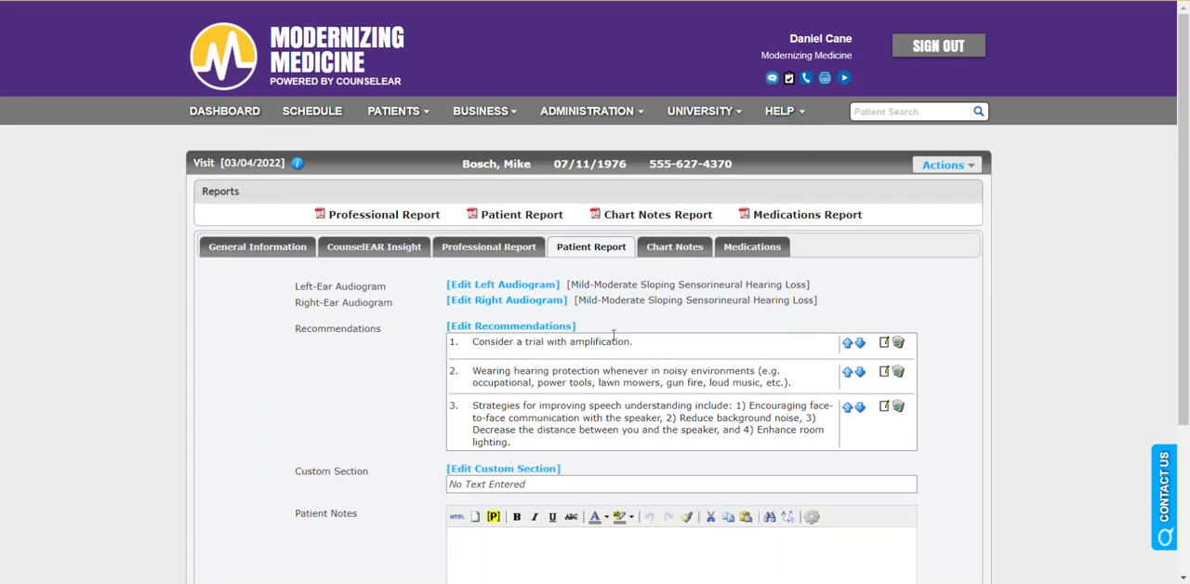
Open the generated Patient Report and review its audiograms, the plain-language hearing loss description and the recommendations.
{"action": "left_click", "coordinate": [534, 220]}
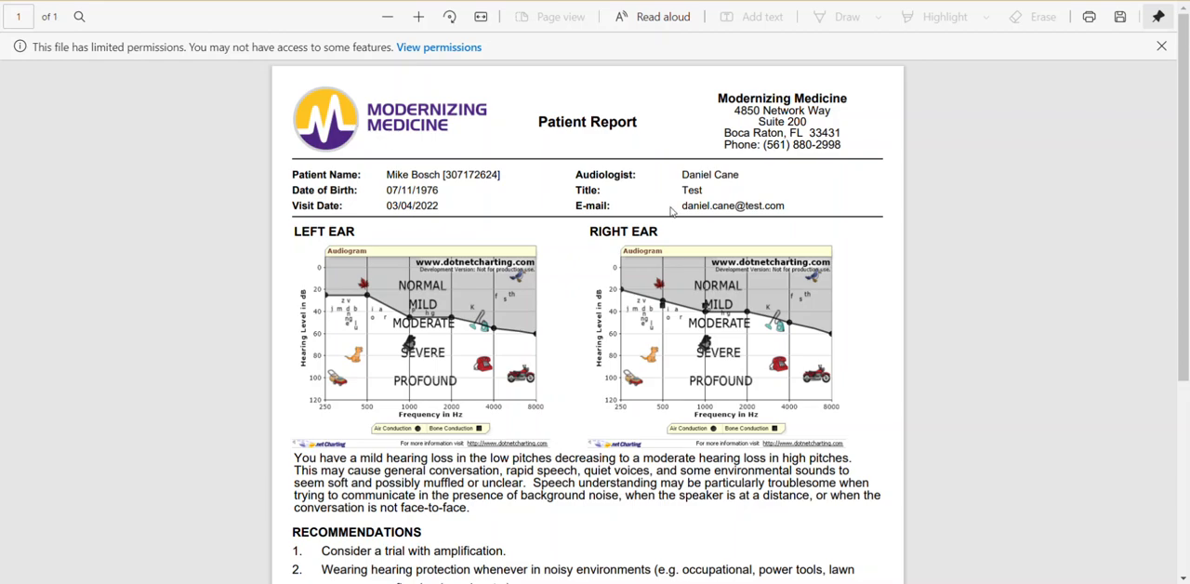
{"action": "scroll", "coordinate": [672, 211], "scroll_direction": "down", "scroll_amount": 1}
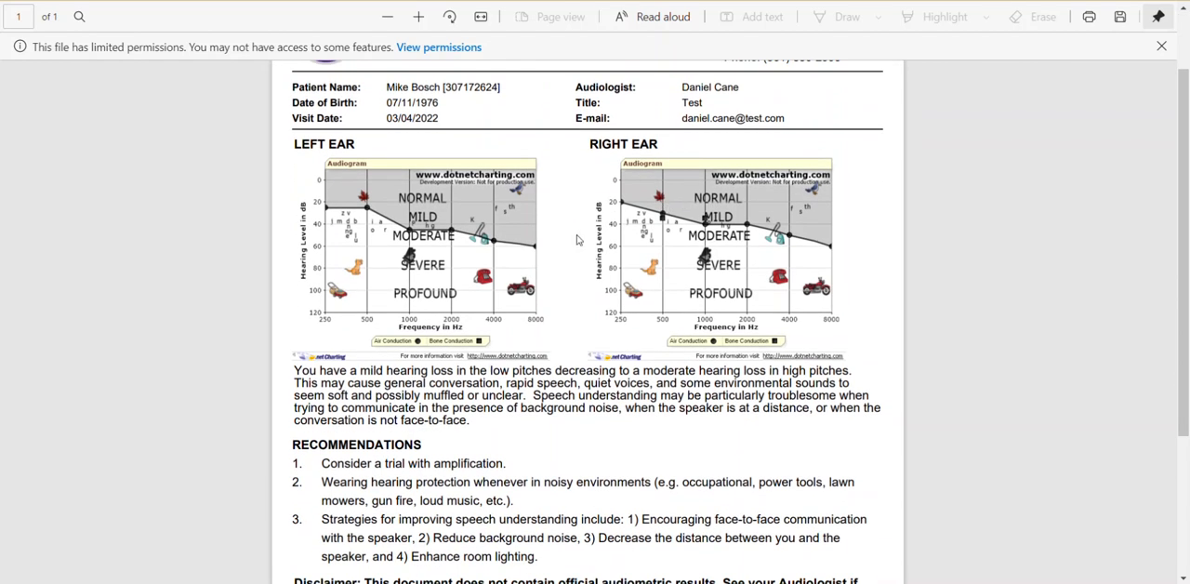
{"action": "scroll", "coordinate": [576, 240], "scroll_direction": "down", "scroll_amount": 1}
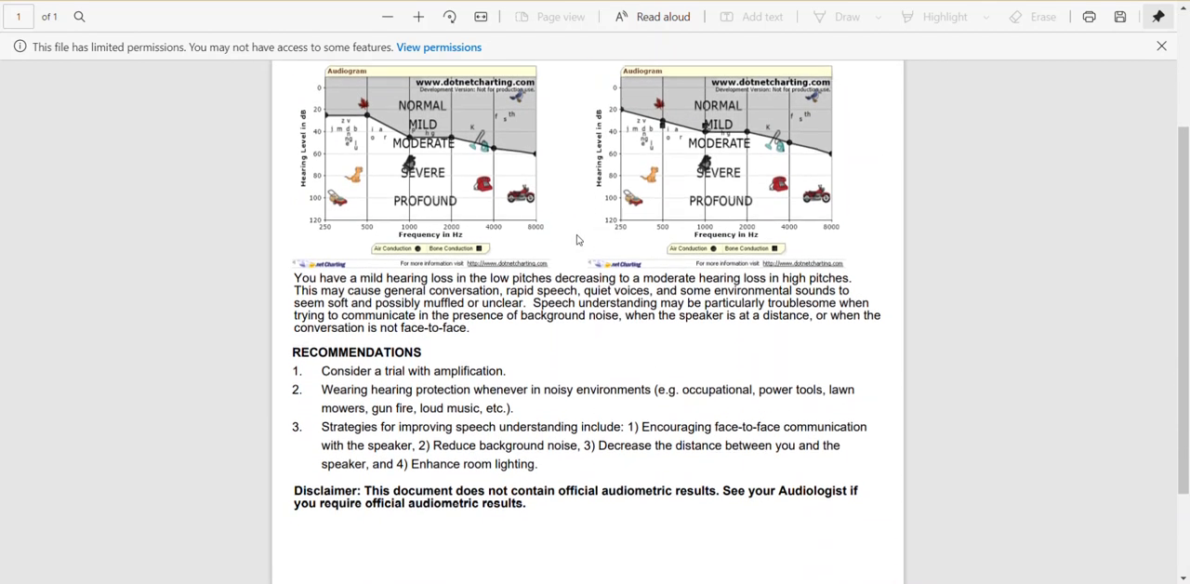
{"action": "scroll", "coordinate": [577, 240], "scroll_direction": "down", "scroll_amount": 1}
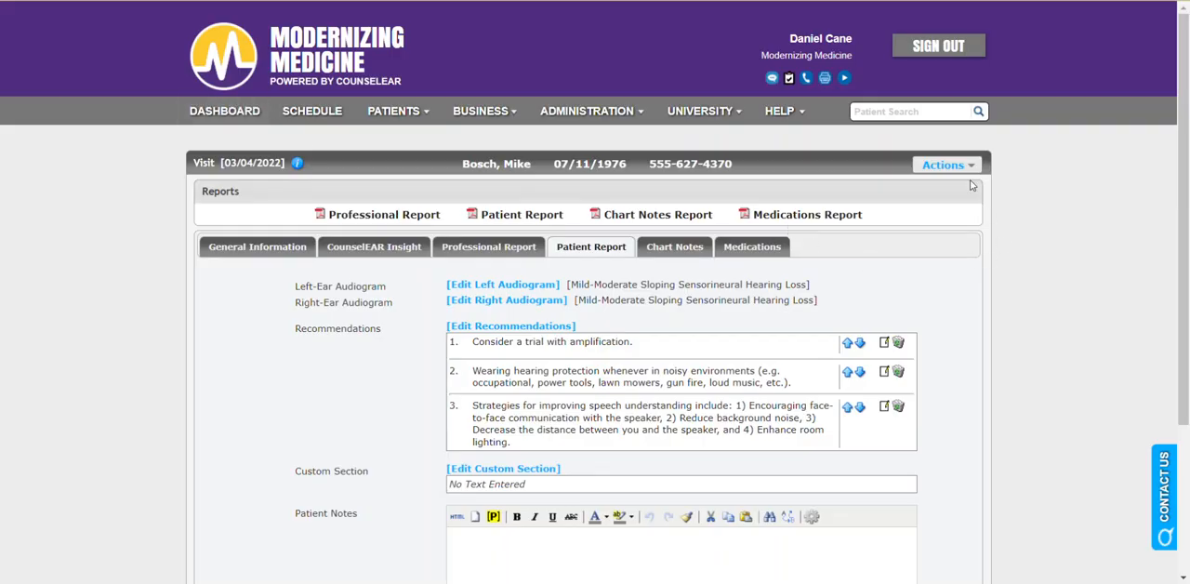
{"action": "left_click", "coordinate": [969, 168]}
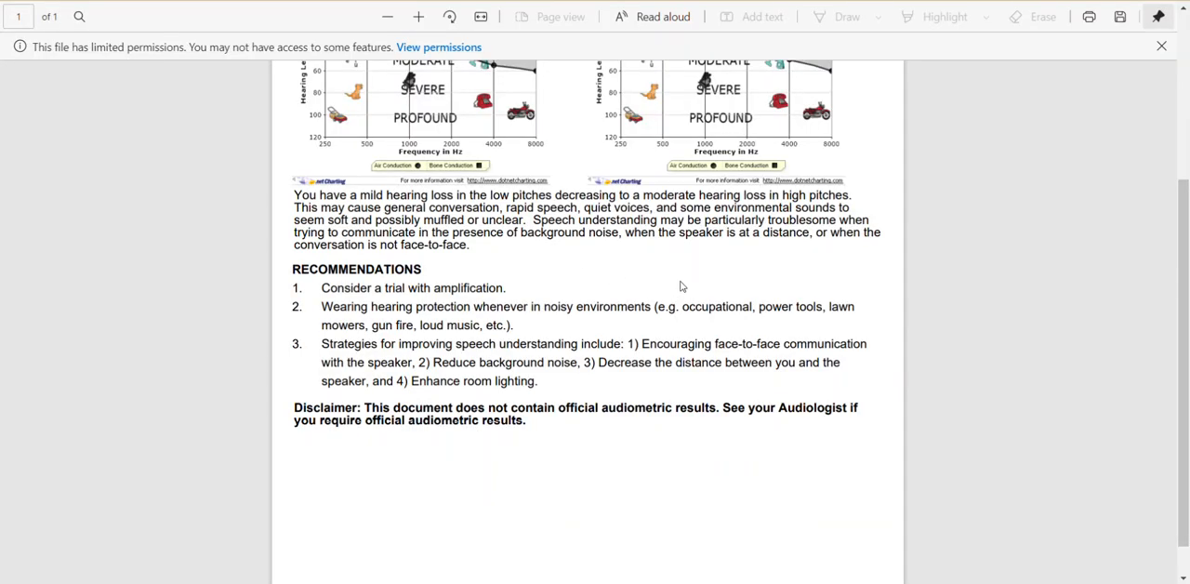
{"action": "scroll", "coordinate": [680, 287], "scroll_direction": "up", "scroll_amount": 1}
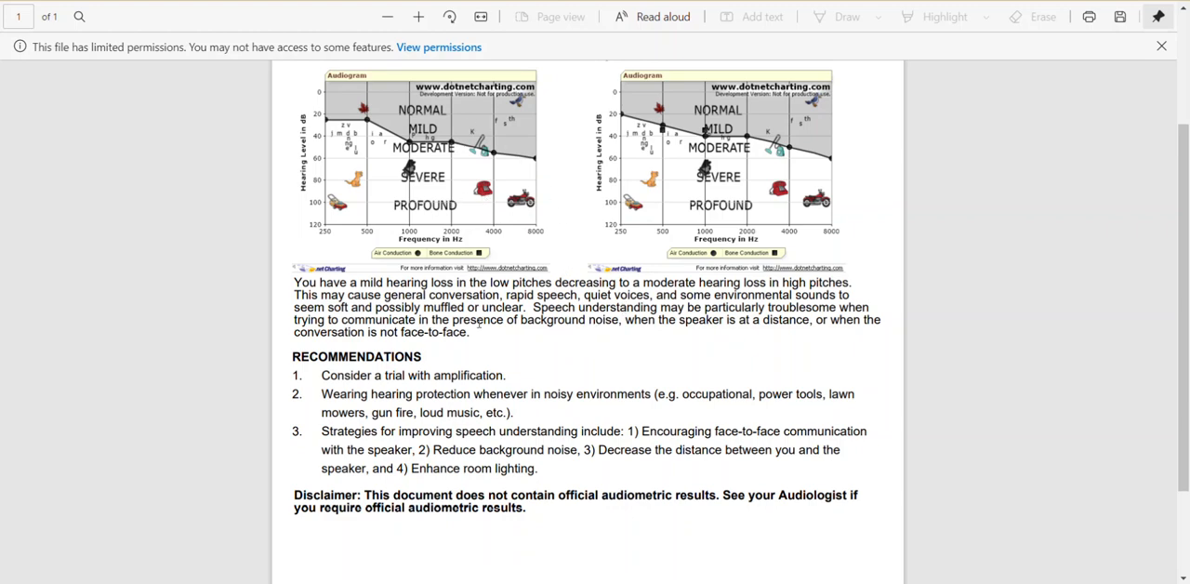
{"action": "left_click_drag", "start_coordinate": [472, 333], "coordinate": [296, 284]}
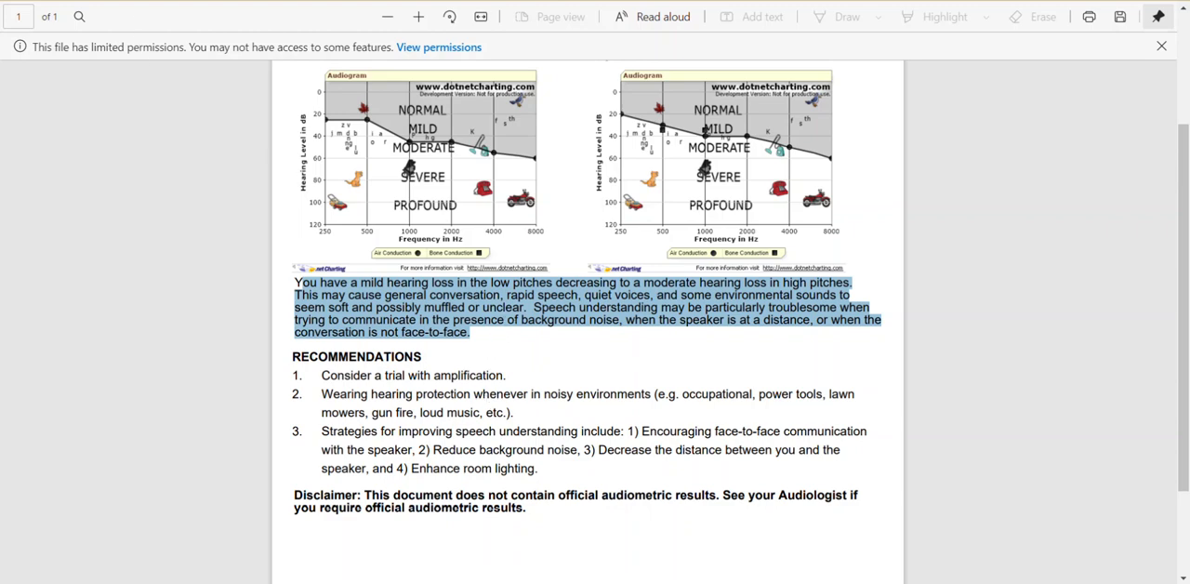
{"action": "left_click", "coordinate": [144, 0]}
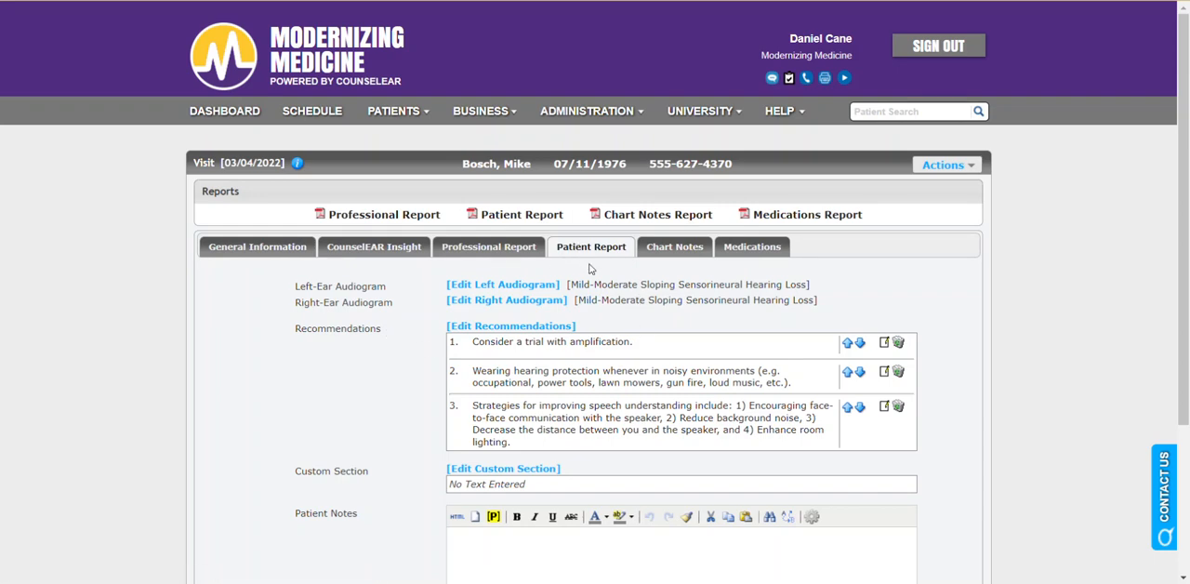
Auto-calculate the visit codes in the visit's general information.
{"action": "left_click", "coordinate": [291, 249]}
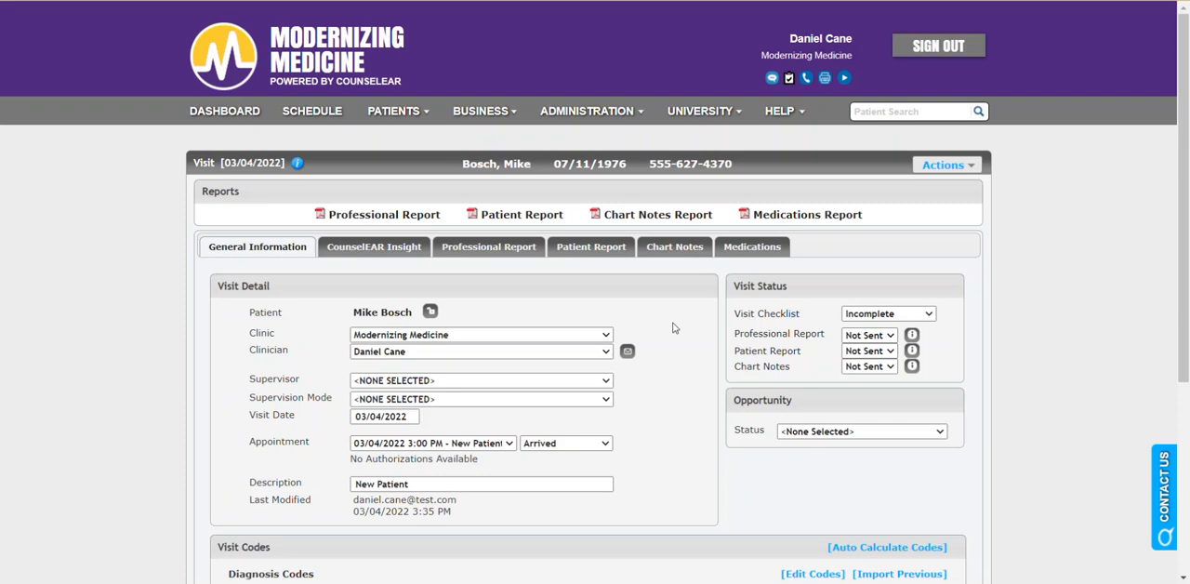
{"action": "scroll", "coordinate": [674, 328], "scroll_direction": "down", "scroll_amount": 1}
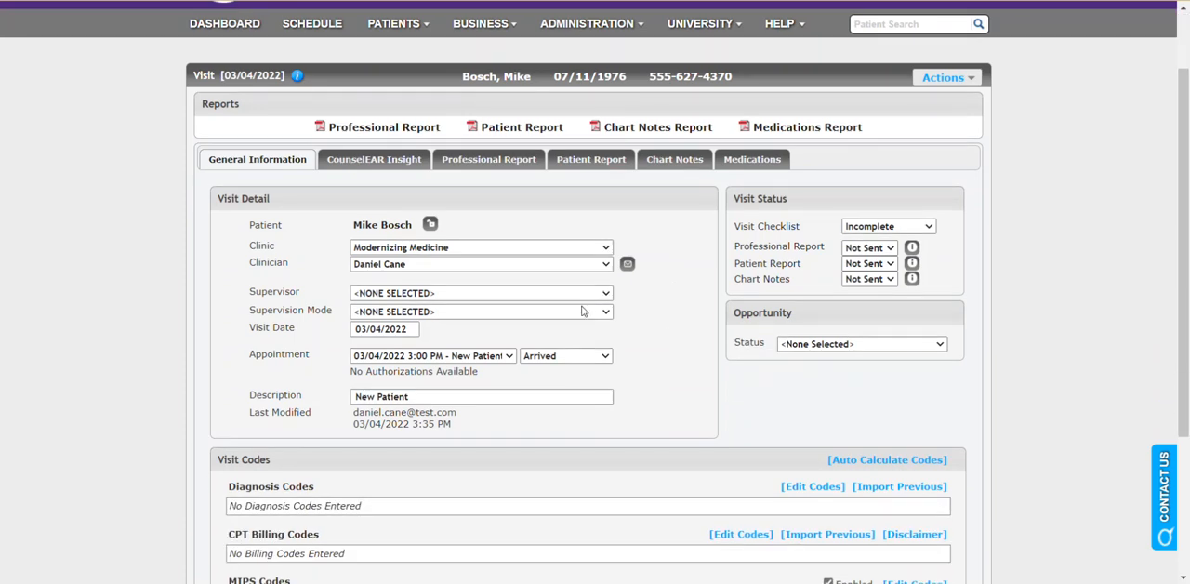
{"action": "scroll", "coordinate": [787, 360], "scroll_direction": "down", "scroll_amount": 1}
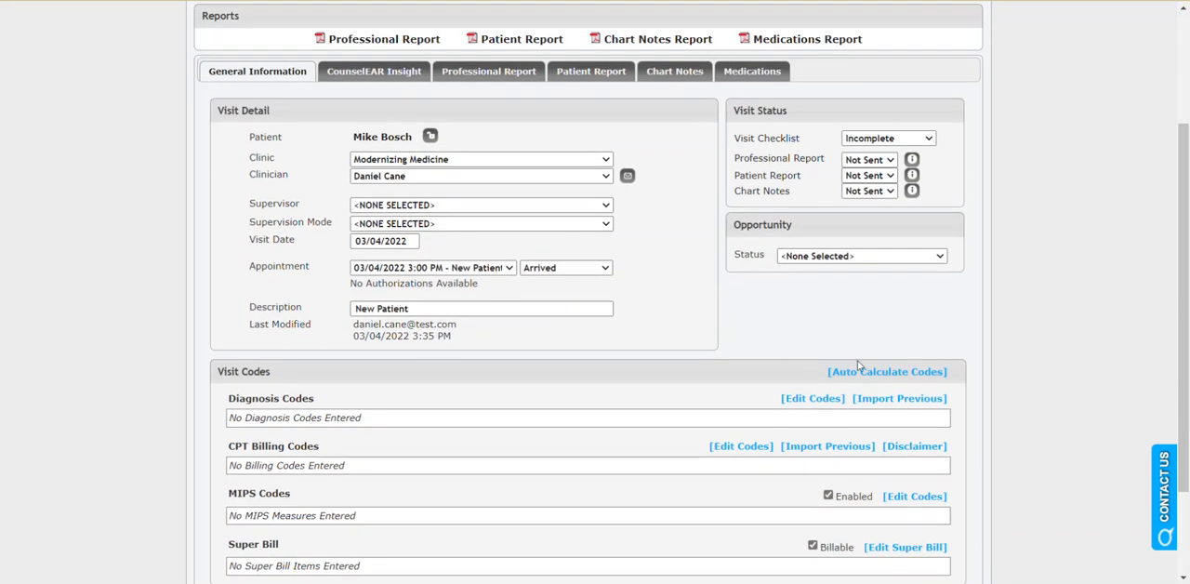
{"action": "left_click", "coordinate": [878, 372]}
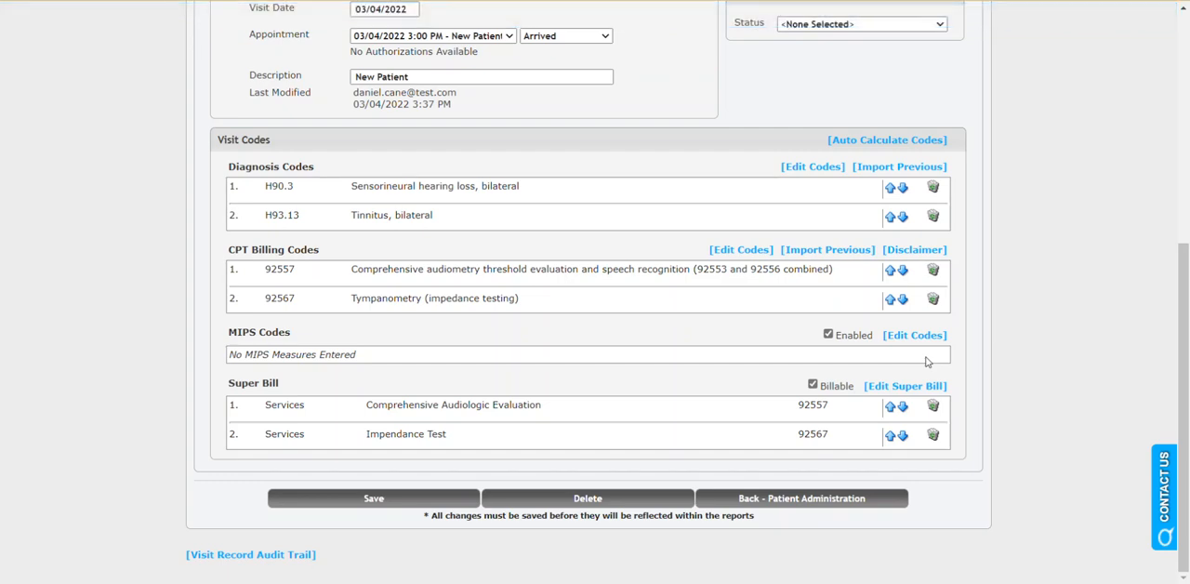
Examine the visit's calculated diagnosis codes, CPT billing codes and super bill items.
{"action": "double_click", "coordinate": [279, 186]}
{"action": "left_click_drag", "start_coordinate": [266, 222], "coordinate": [305, 221]}
{"action": "left_click", "coordinate": [373, 241]}
{"action": "double_click", "coordinate": [274, 271]}
{"action": "left_click_drag", "start_coordinate": [267, 300], "coordinate": [321, 300]}
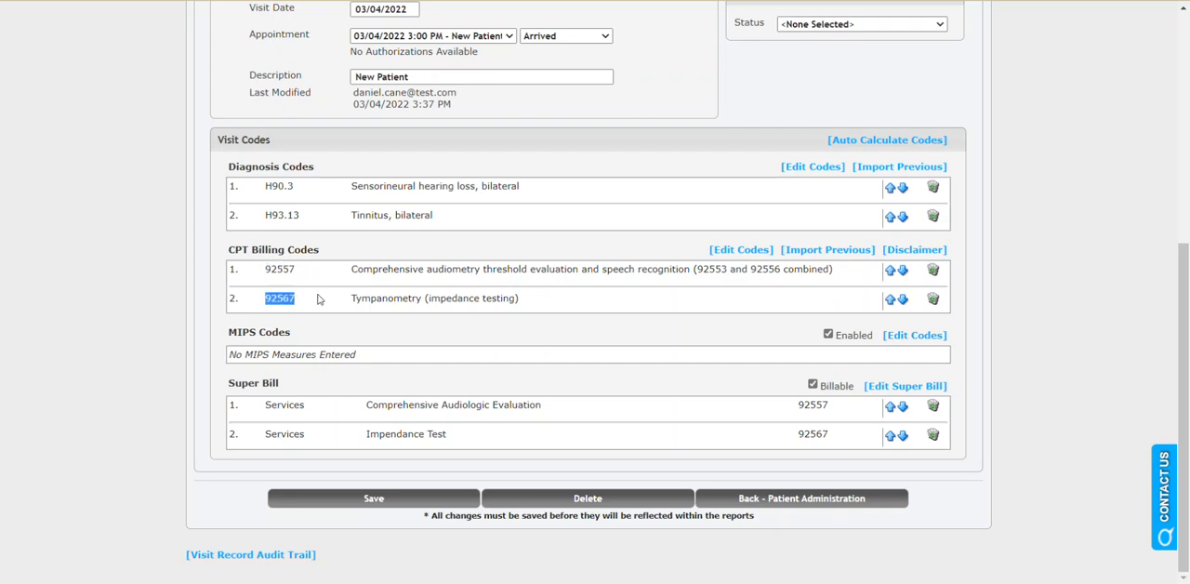
{"action": "left_click", "coordinate": [418, 339]}
{"action": "left_click_drag", "start_coordinate": [280, 390], "coordinate": [229, 386]}
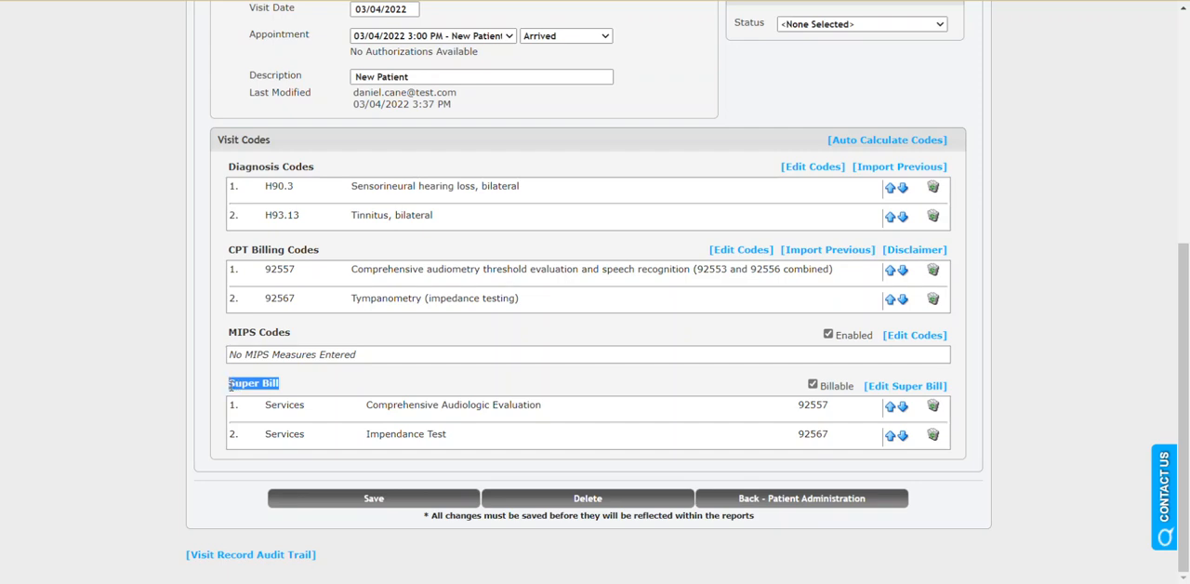
{"action": "left_click", "coordinate": [355, 374]}
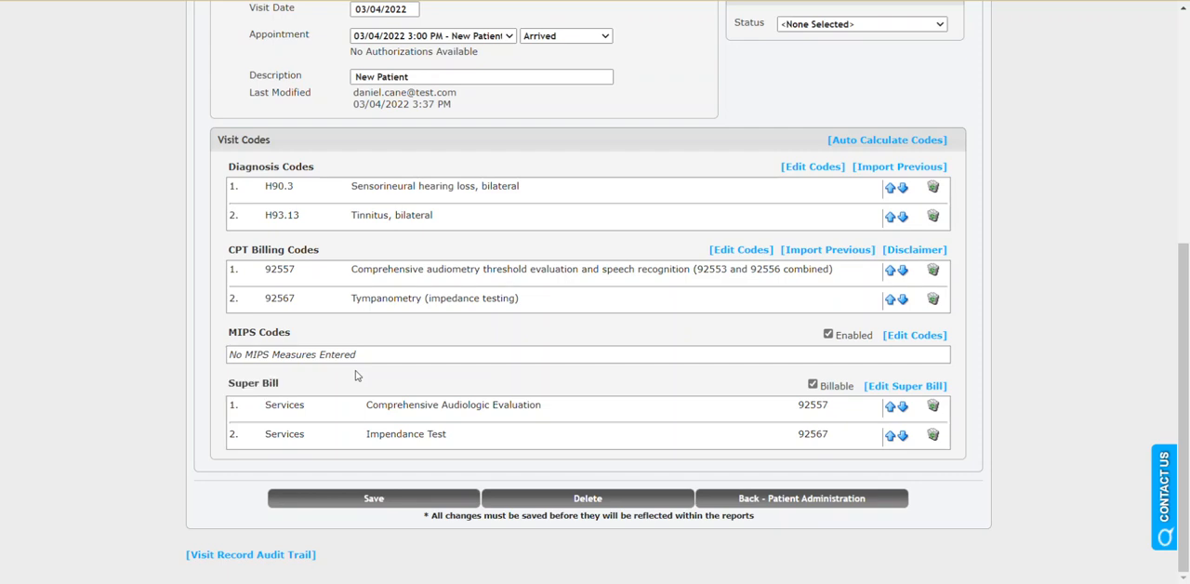
Open the super bill for editing and look through its modifier fields and the list of billing code modifiers.
{"action": "left_click", "coordinate": [898, 394]}
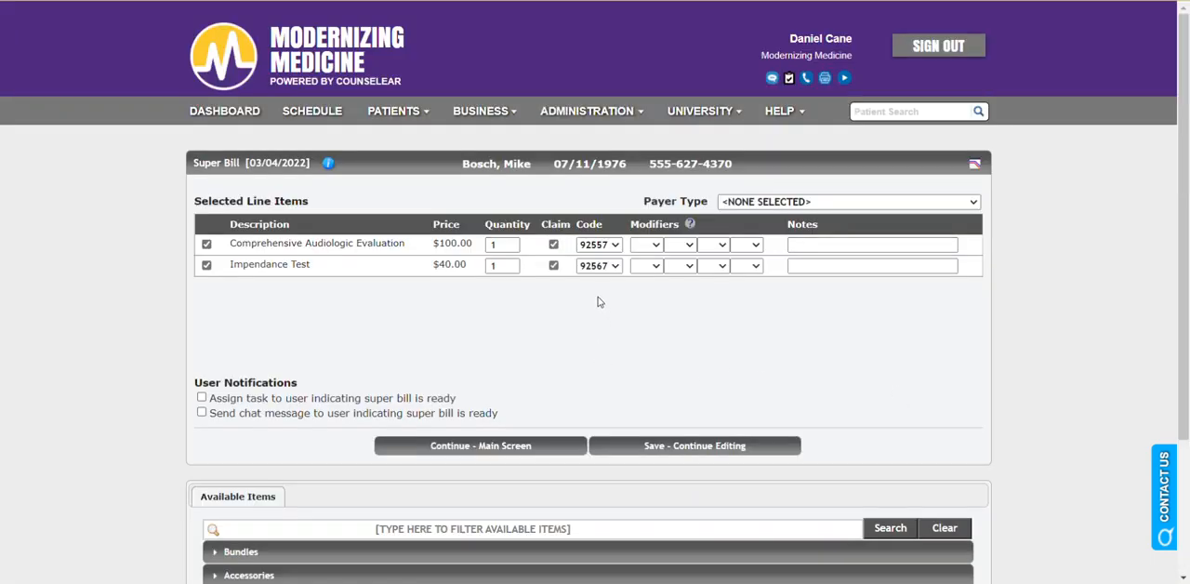
{"action": "left_click", "coordinate": [653, 249]}
{"action": "mouse_move", "coordinate": [657, 267]}
{"action": "left_mouse_down"}
{"action": "mouse_move", "coordinate": [658, 323]}
{"action": "mouse_move", "coordinate": [657, 271]}
{"action": "left_mouse_up"}
{"action": "left_click", "coordinate": [703, 287]}
{"action": "left_click", "coordinate": [689, 224]}
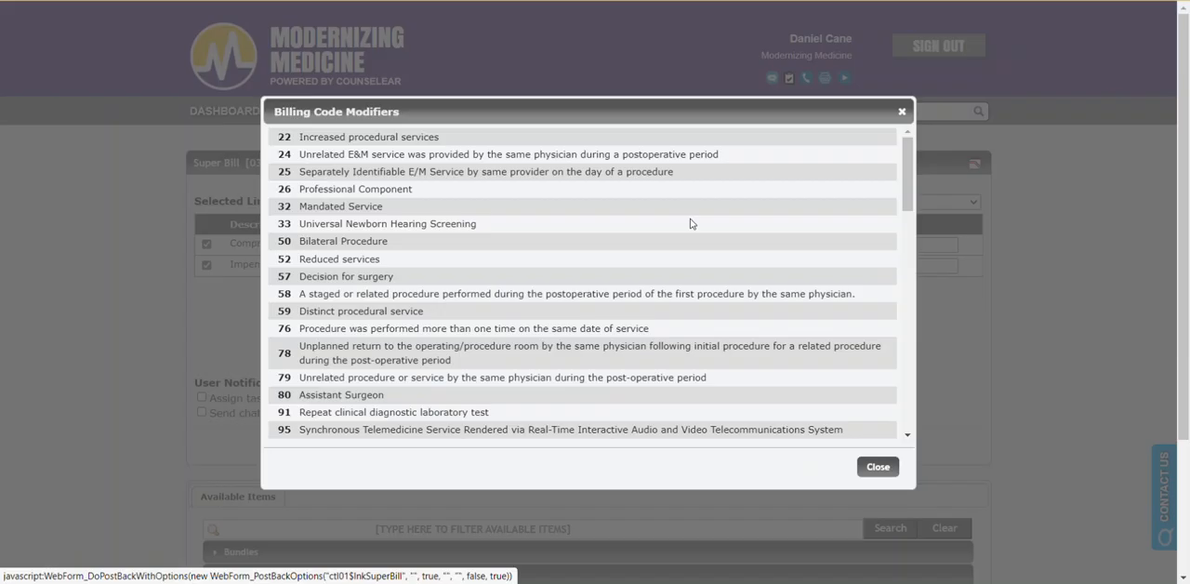
{"action": "left_click", "coordinate": [874, 471]}
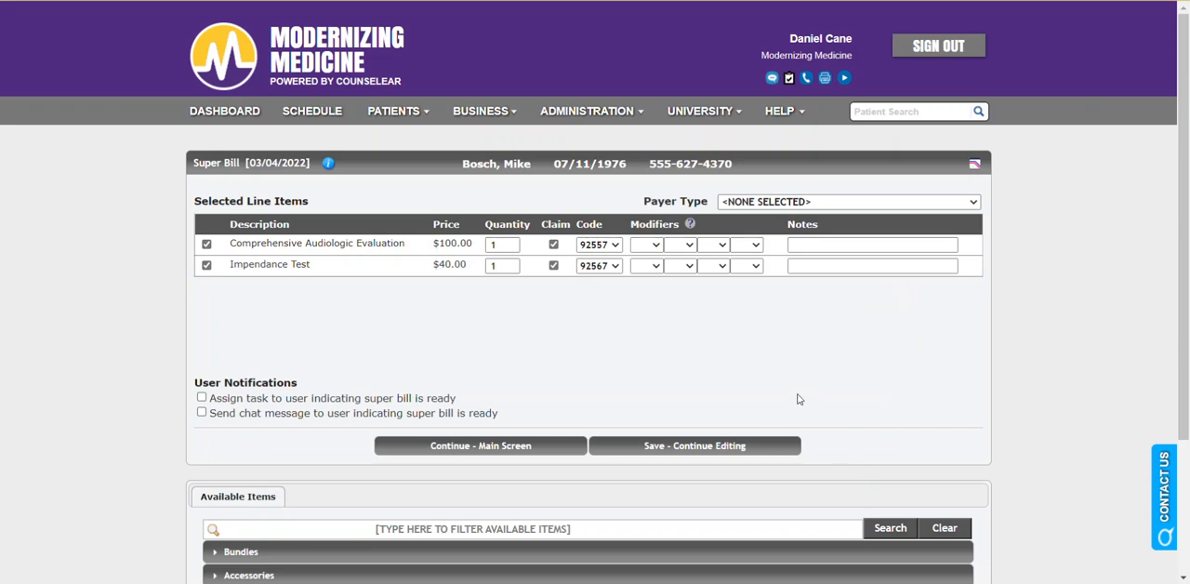
Check the super bill's payer type options and add the Duracell 41A battery as a line item, returning to the visit.
{"action": "left_click", "coordinate": [822, 203]}
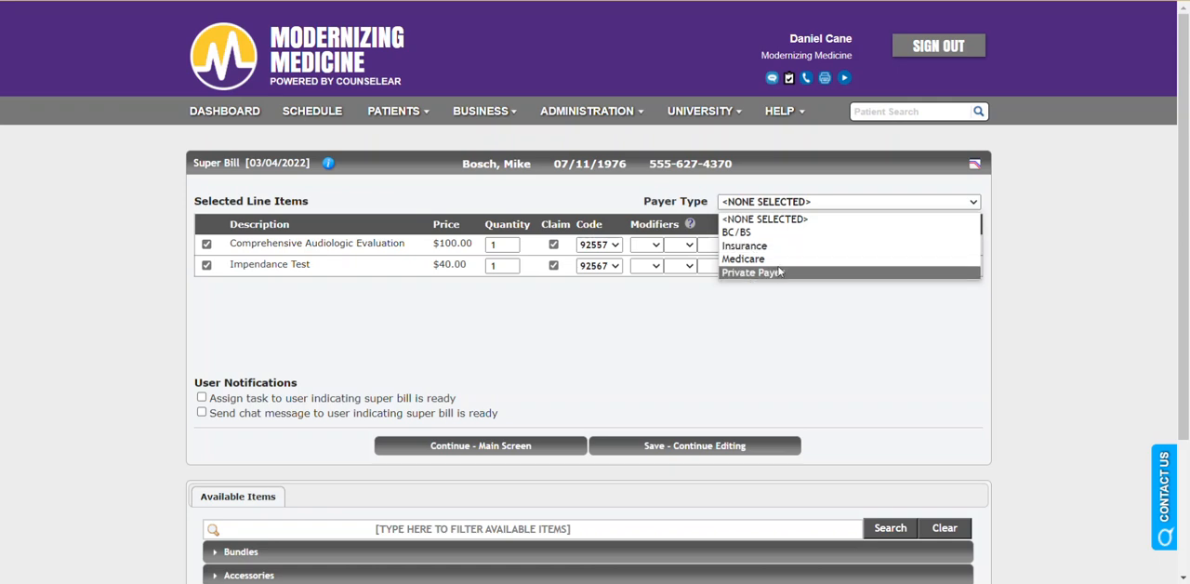
{"action": "left_click", "coordinate": [729, 330]}
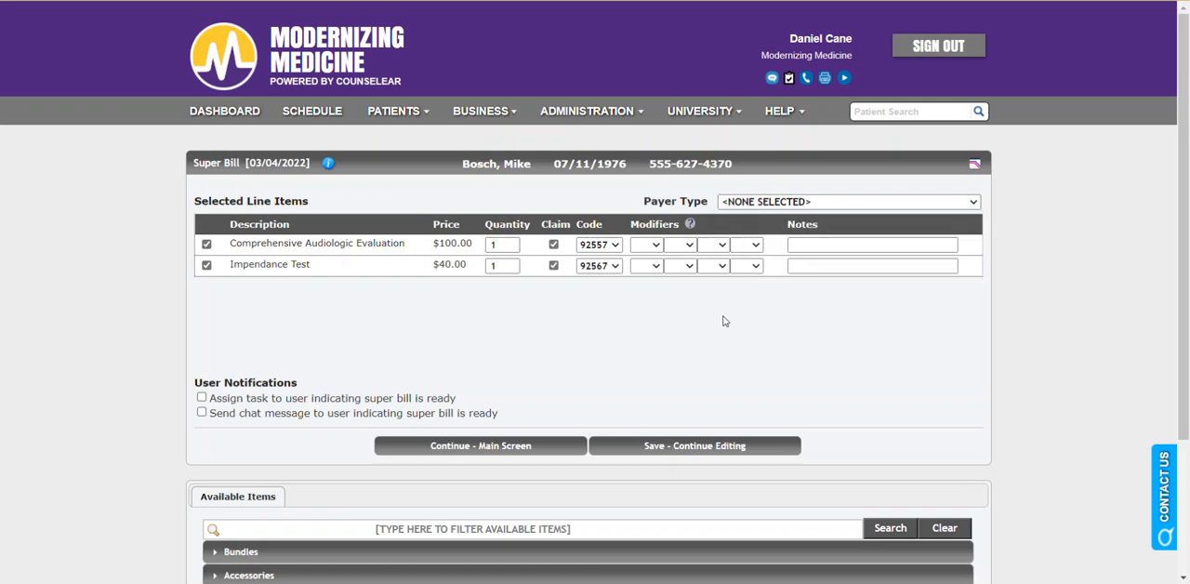
{"action": "scroll", "coordinate": [771, 316], "scroll_direction": "down", "scroll_amount": 2}
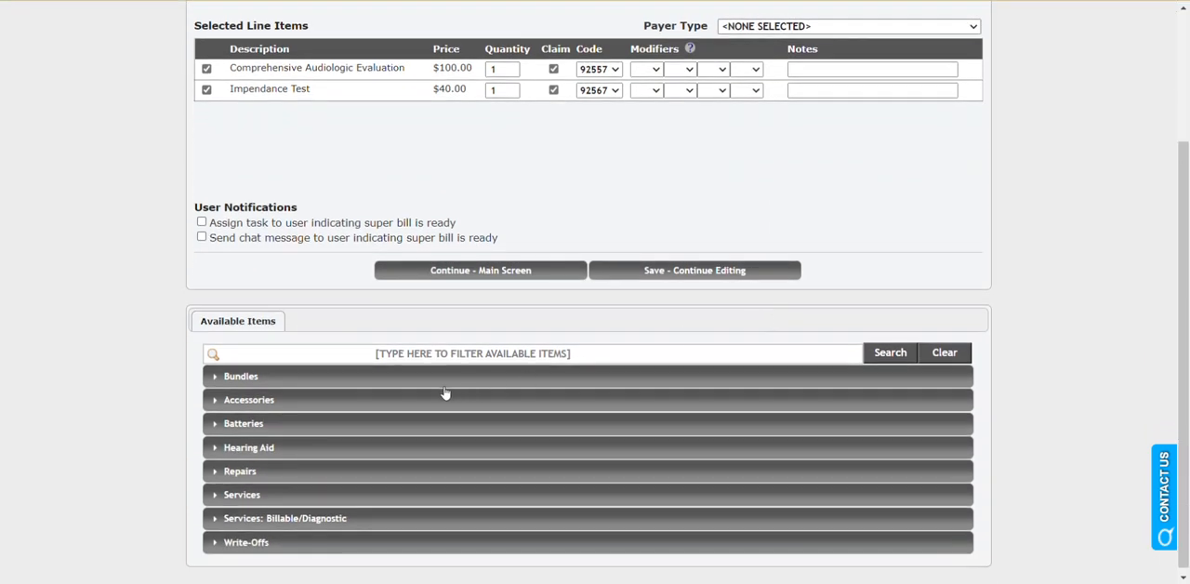
{"action": "left_click", "coordinate": [335, 431]}
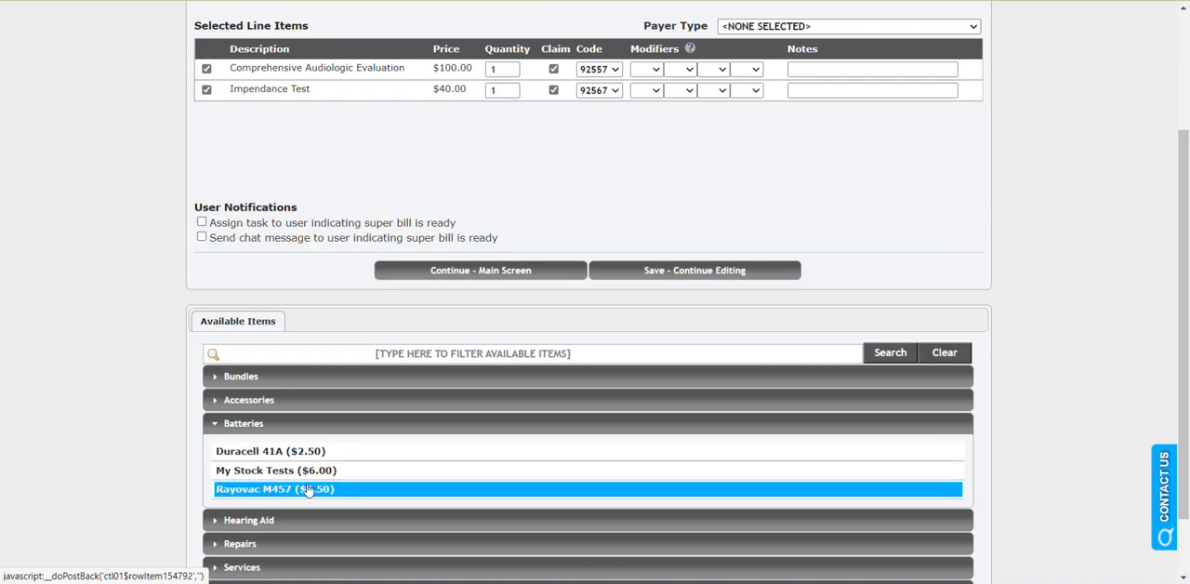
{"action": "left_click", "coordinate": [344, 450]}
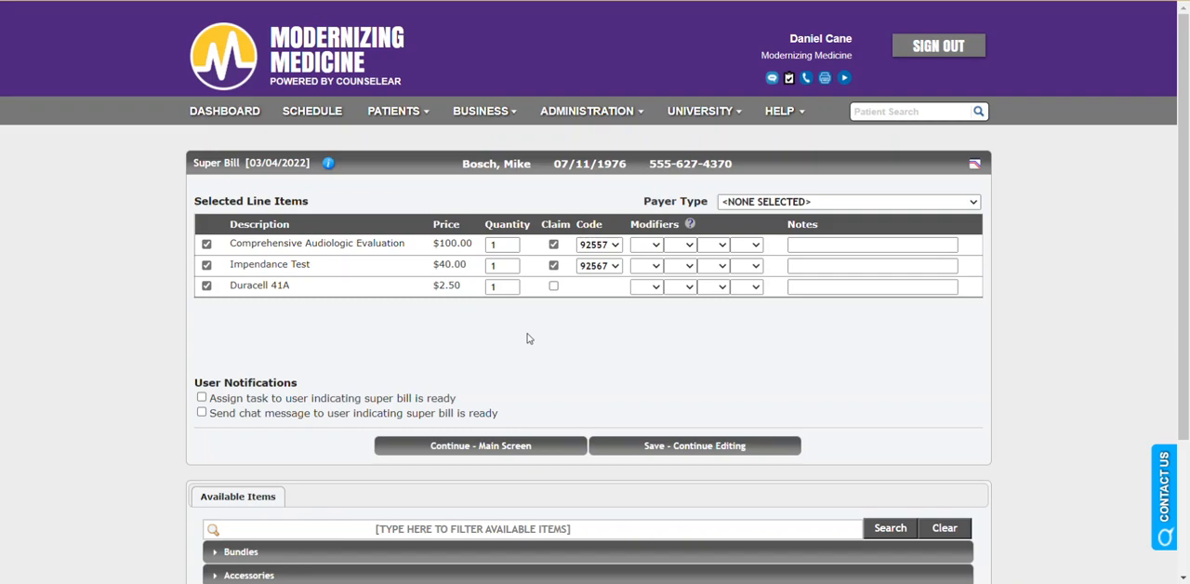
{"action": "left_click", "coordinate": [508, 453]}
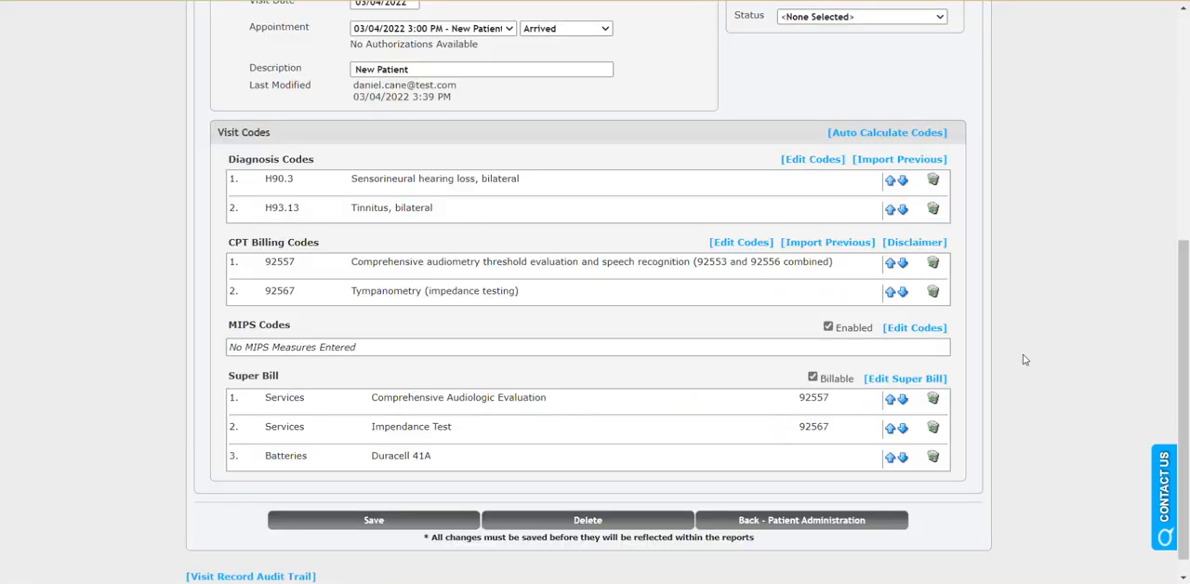
Select the primary biller, ordering provider and referring physician for the charge upload and upload the visit's charges to Modernizing Medicine.
{"action": "scroll", "coordinate": [1023, 359], "scroll_direction": "up", "scroll_amount": 5}
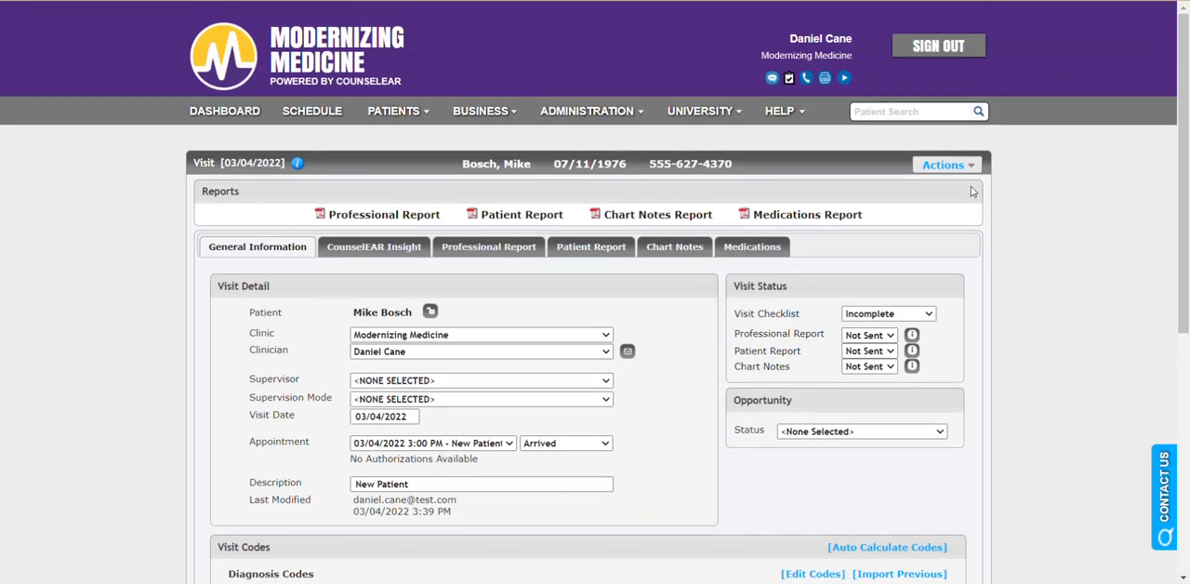
{"action": "left_click", "coordinate": [970, 165]}
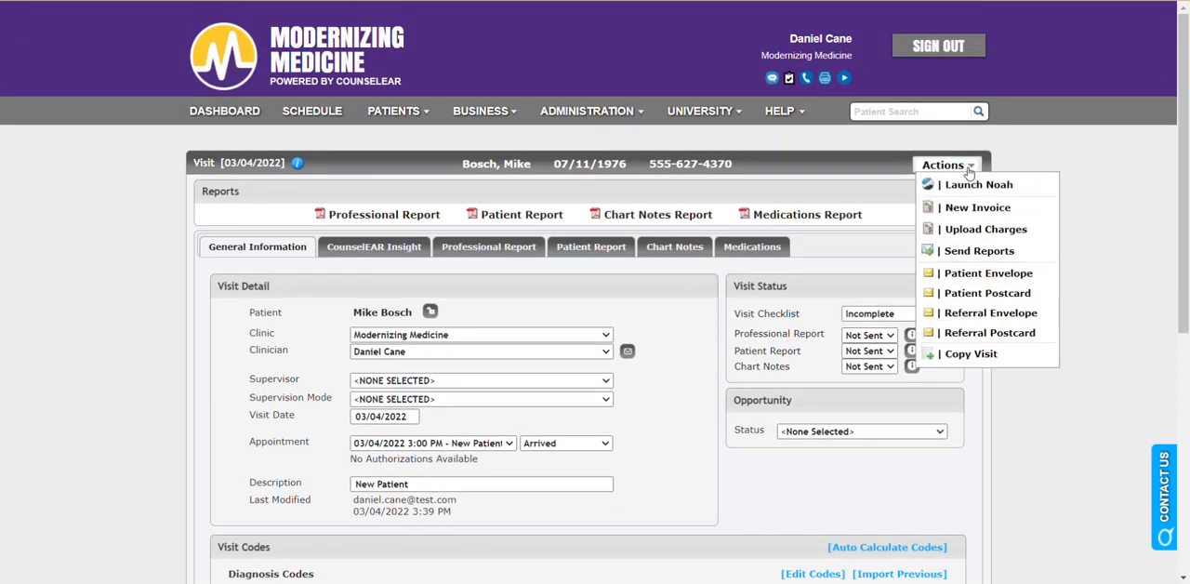
{"action": "left_click", "coordinate": [979, 230]}
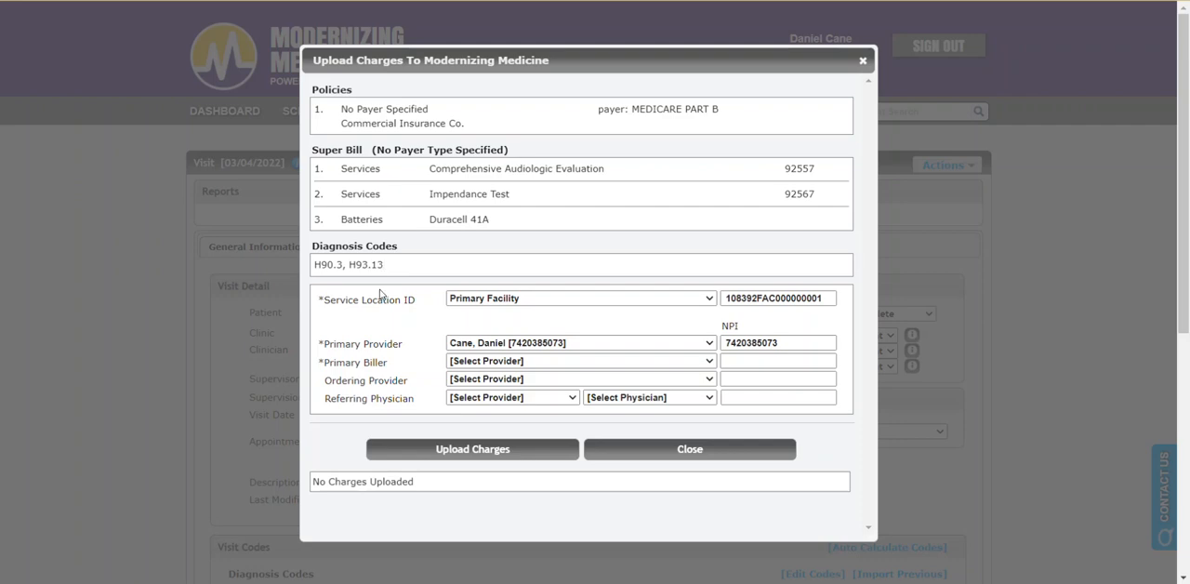
{"action": "left_click", "coordinate": [560, 363]}
{"action": "left_click", "coordinate": [548, 436]}
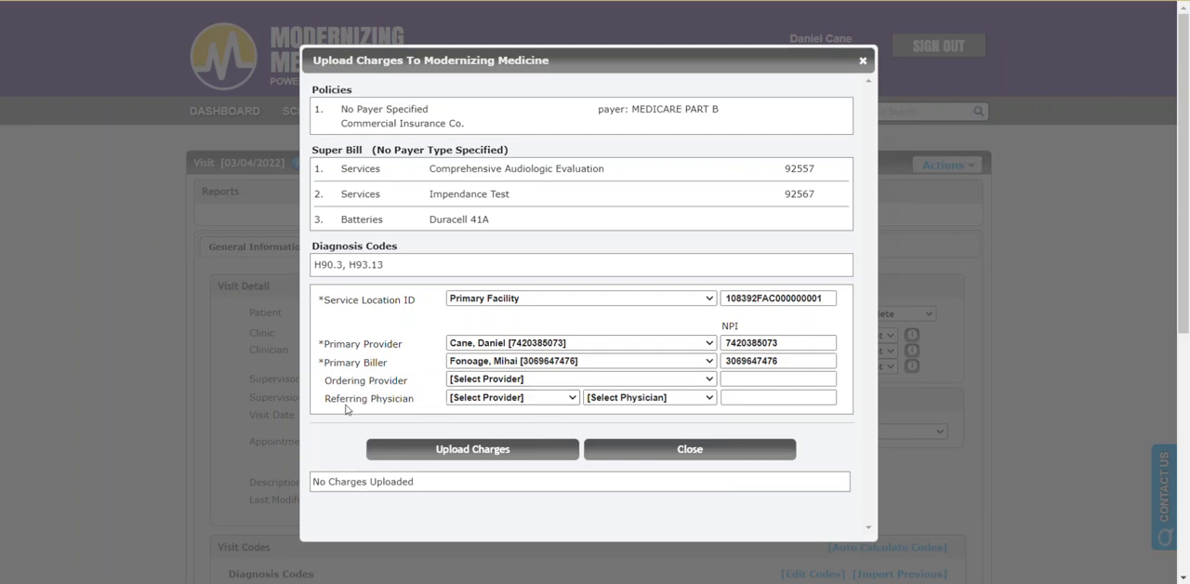
{"action": "left_click", "coordinate": [503, 385]}
{"action": "left_click", "coordinate": [503, 479]}
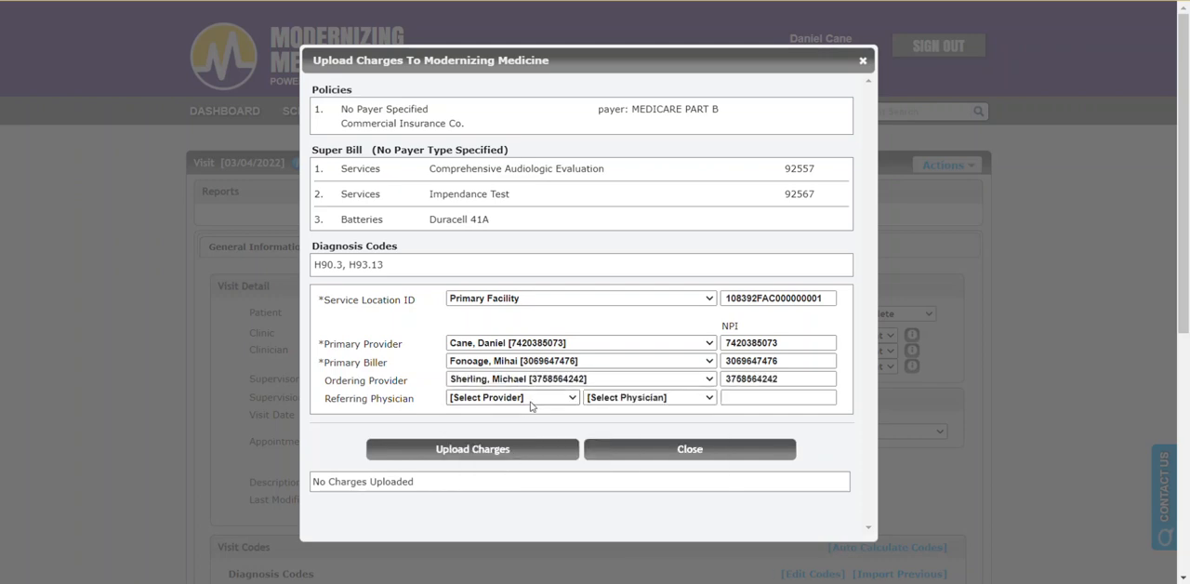
{"action": "left_click", "coordinate": [572, 398]}
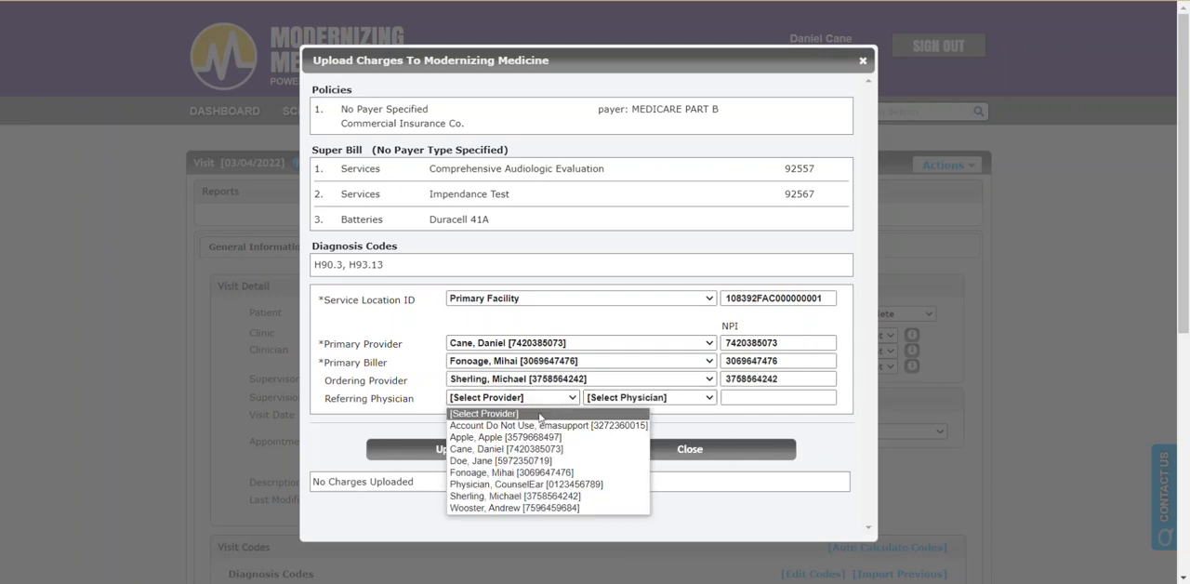
{"action": "left_click", "coordinate": [504, 508]}
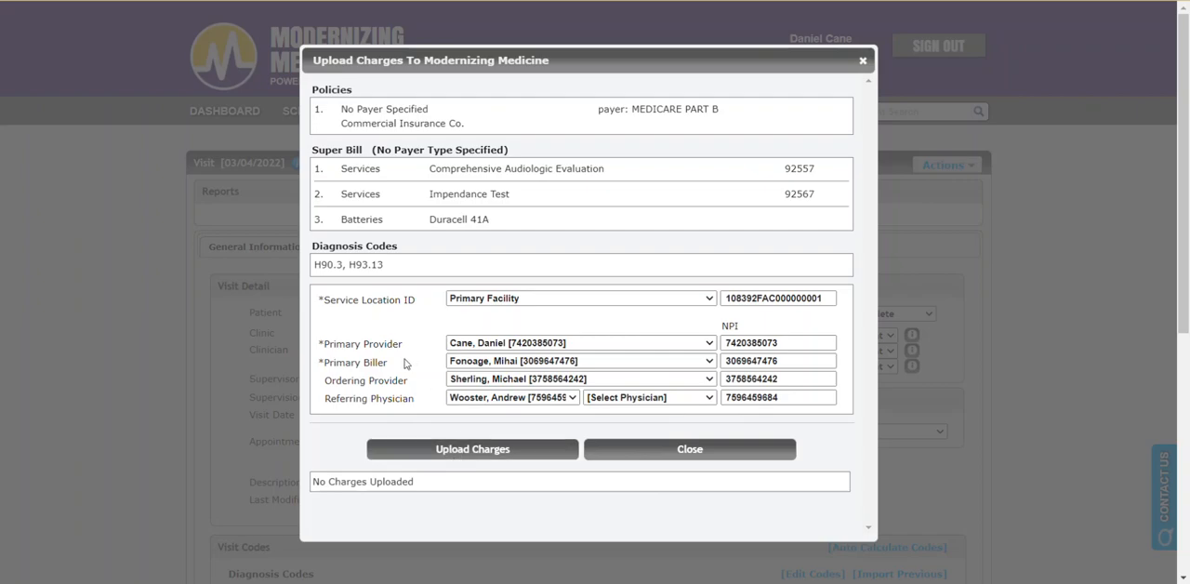
{"action": "key", "text": "Escape"}
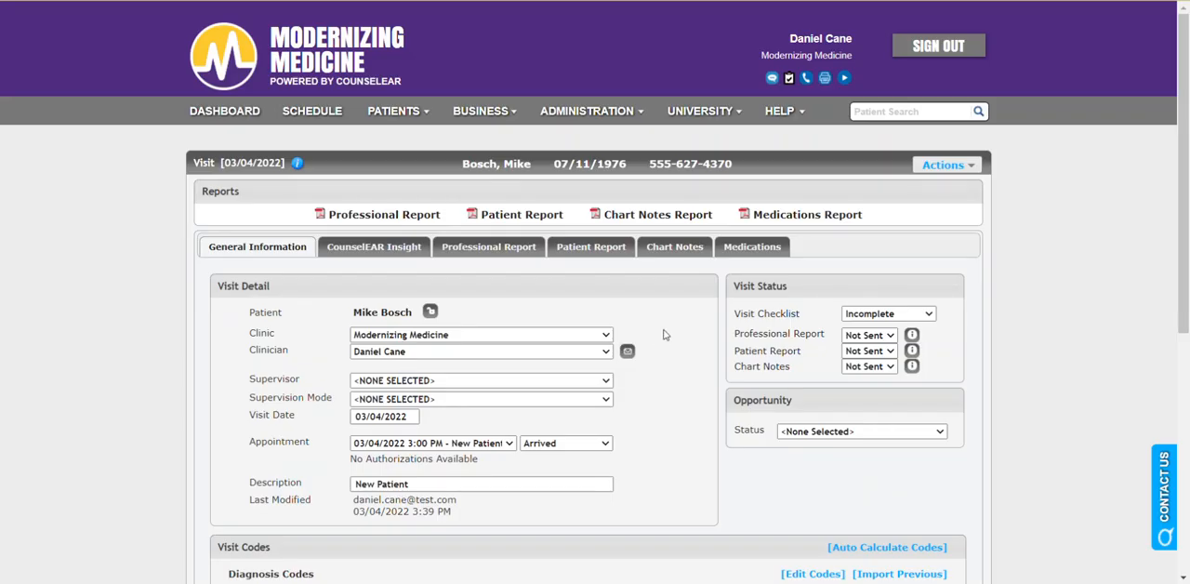
Review the visit codes and examine the logged charge upload's service location, providers and charges data.
{"action": "scroll", "coordinate": [675, 332], "scroll_direction": "down", "scroll_amount": 5}
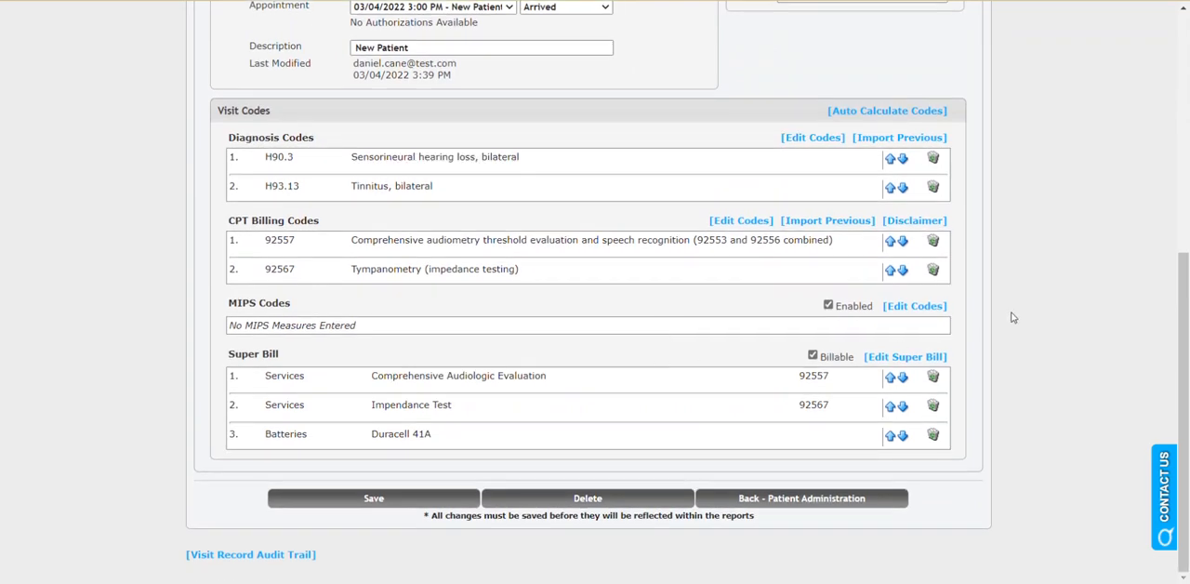
{"action": "scroll", "coordinate": [1014, 318], "scroll_direction": "up", "scroll_amount": 5}
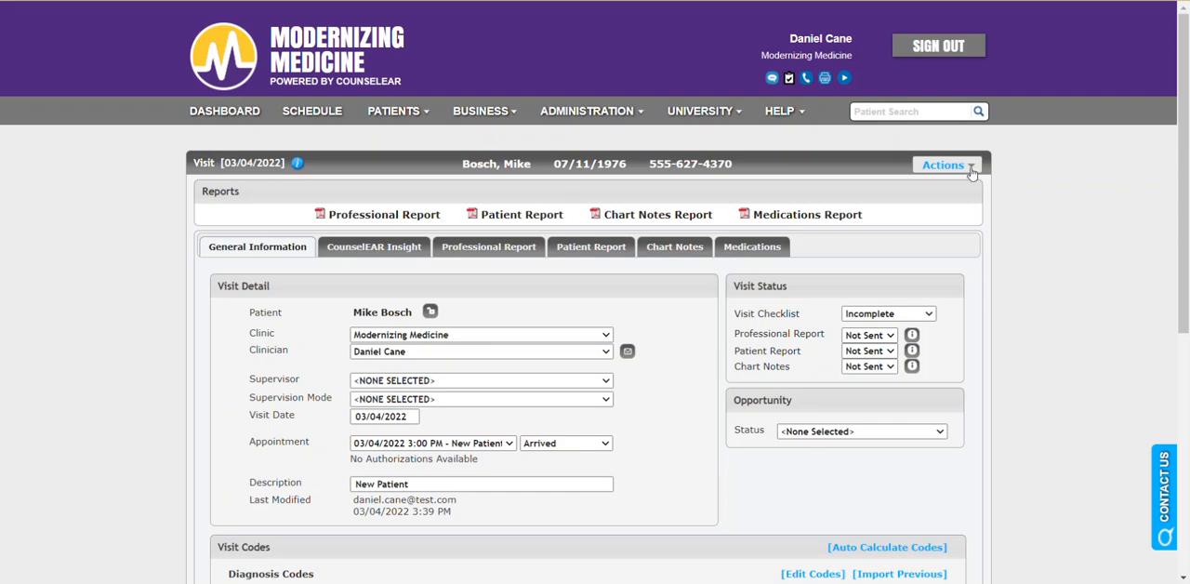
{"action": "left_click", "coordinate": [970, 173]}
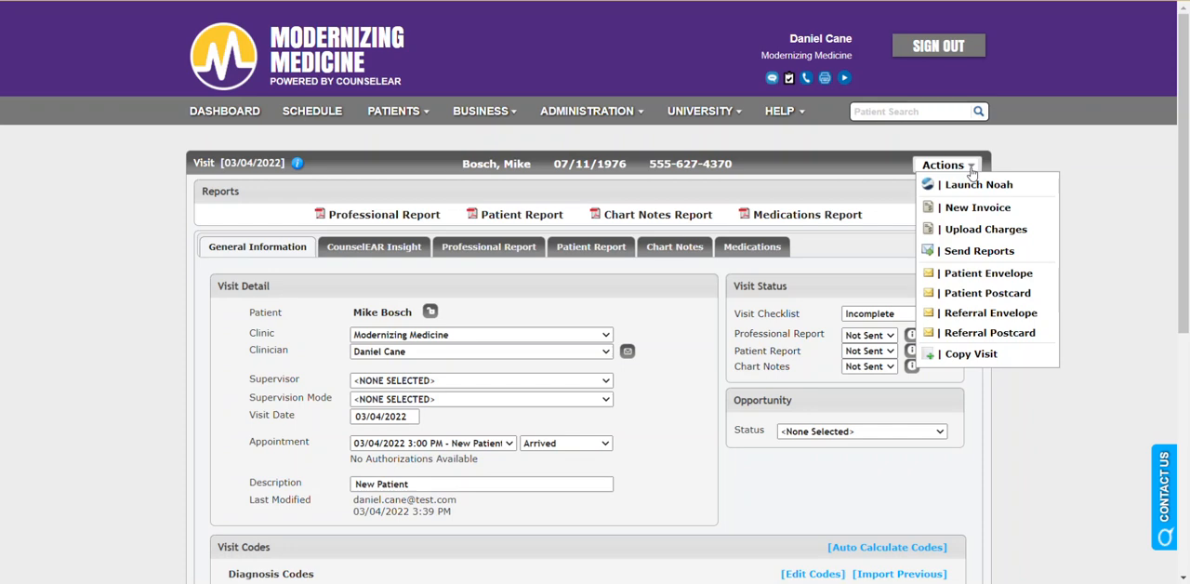
{"action": "left_click", "coordinate": [983, 230]}
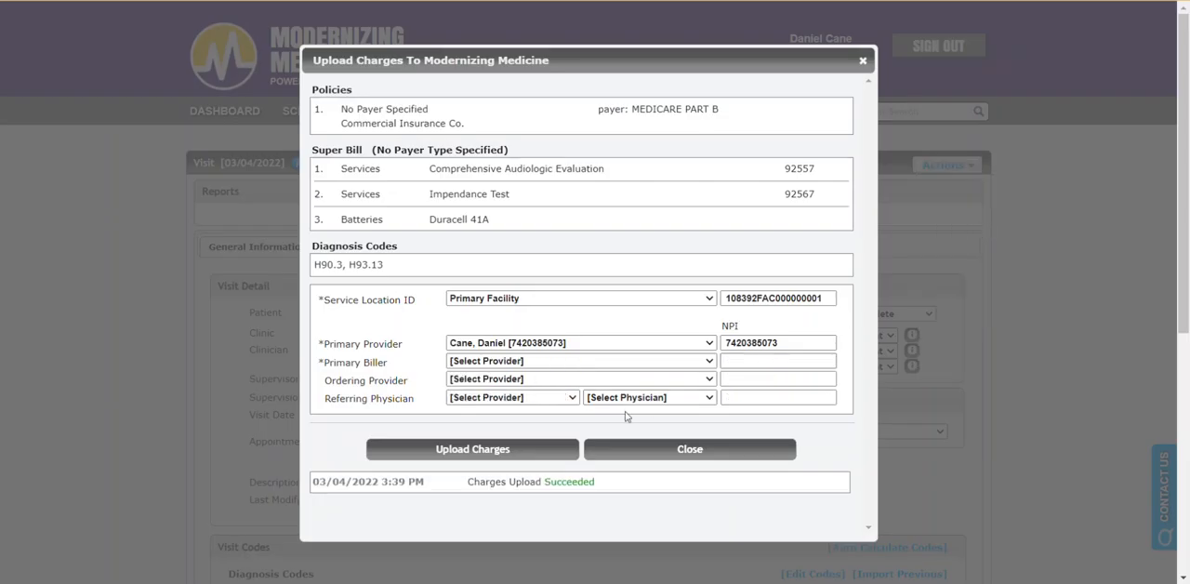
{"action": "scroll", "coordinate": [425, 413], "scroll_direction": "down", "scroll_amount": 2}
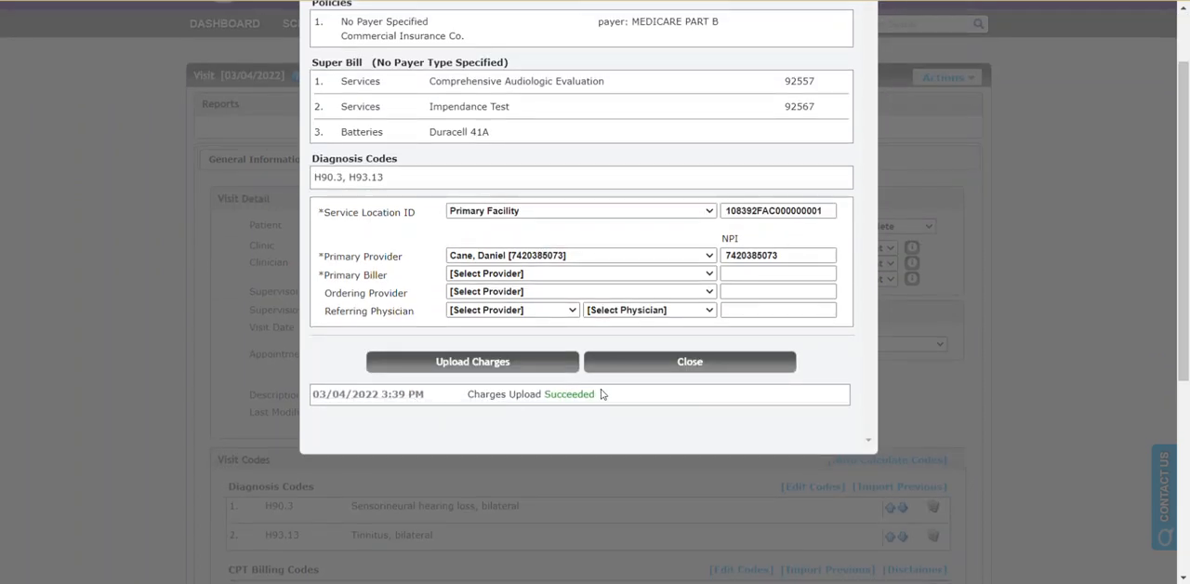
{"action": "left_click", "coordinate": [359, 402]}
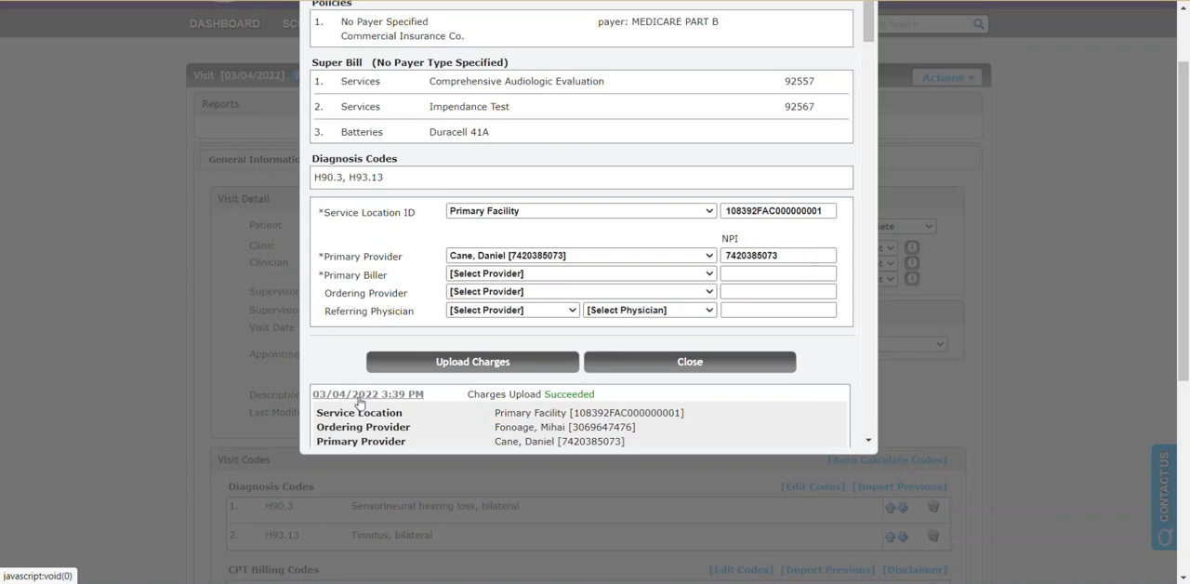
{"action": "scroll", "coordinate": [360, 391], "scroll_direction": "down", "scroll_amount": 3}
{"action": "scroll", "coordinate": [360, 391], "scroll_direction": "up", "scroll_amount": 2}
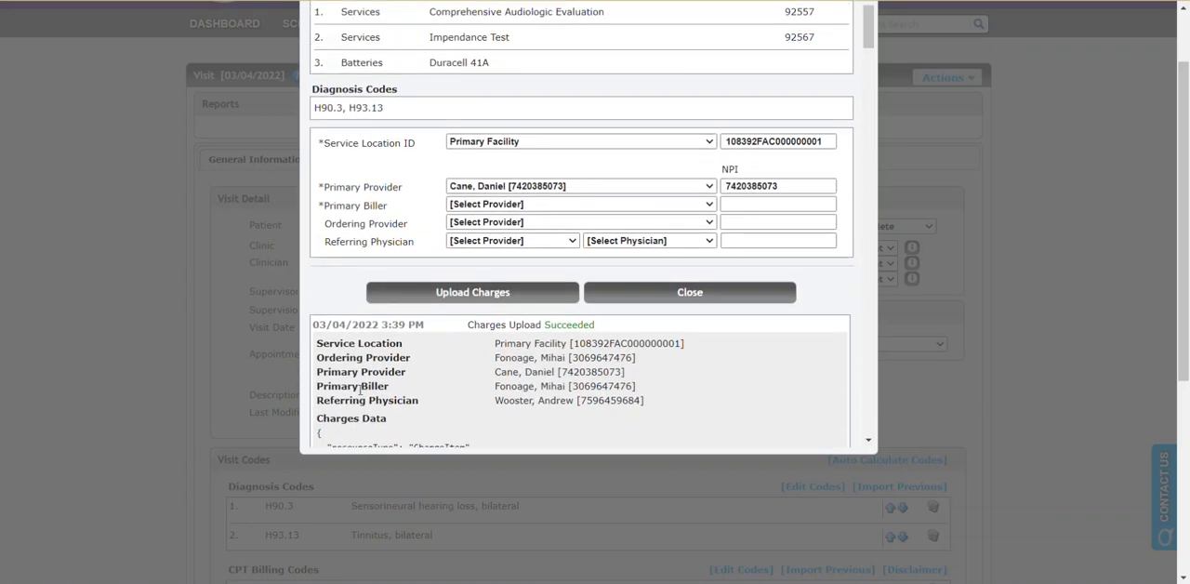
{"action": "left_click", "coordinate": [391, 327]}
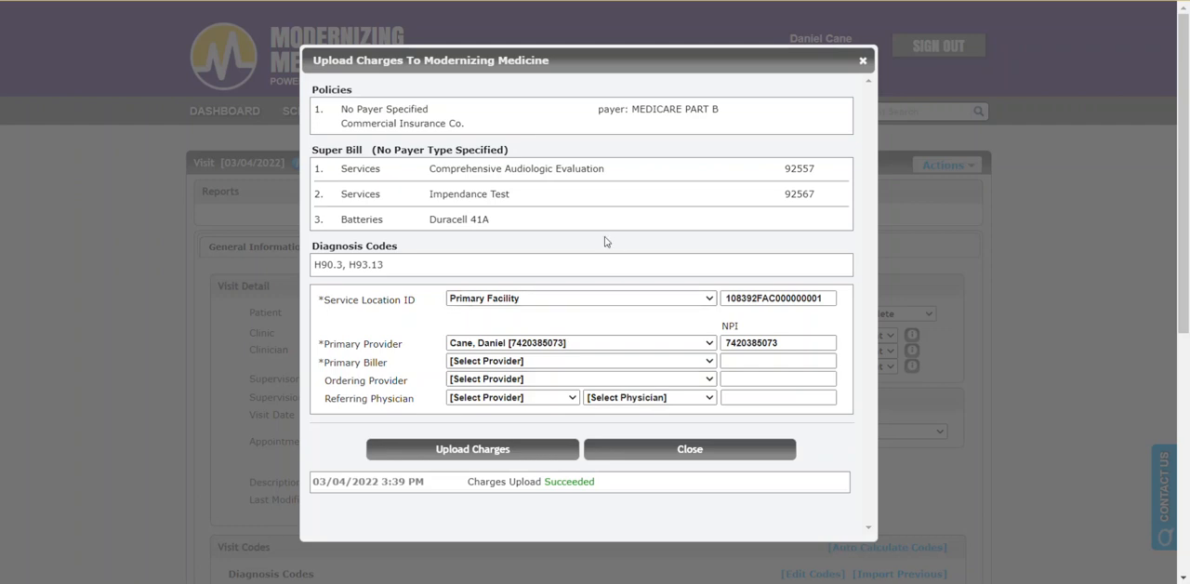
{"action": "left_click", "coordinate": [863, 60]}
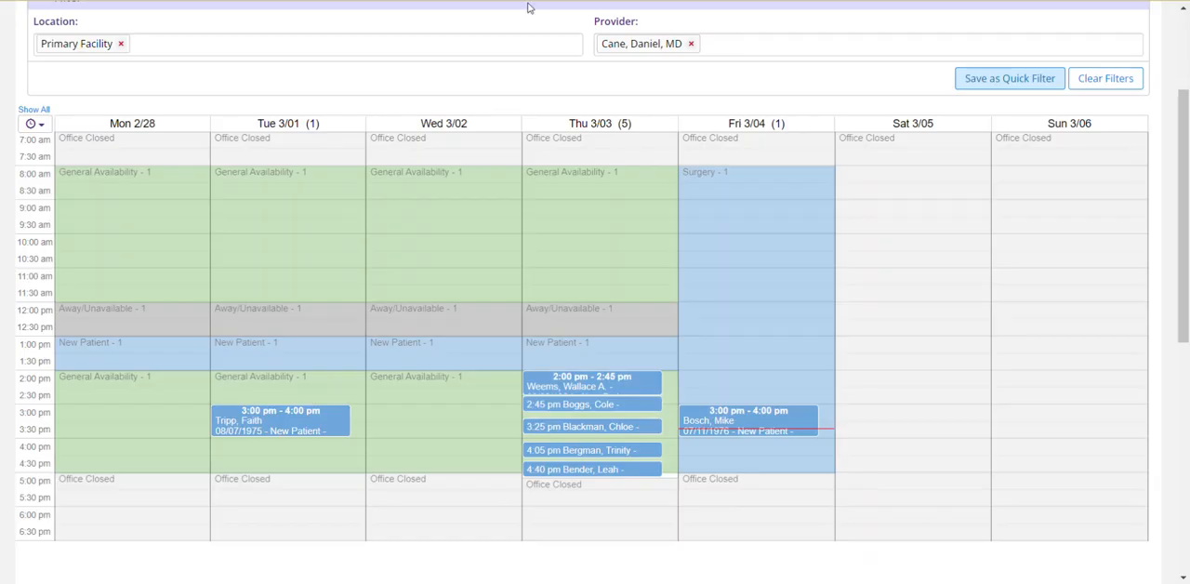
Switch to the ModMed practice site and open page 5 of the pending inbound charges in the financials.
{"action": "scroll", "coordinate": [601, 92], "scroll_direction": "up", "scroll_amount": 4}
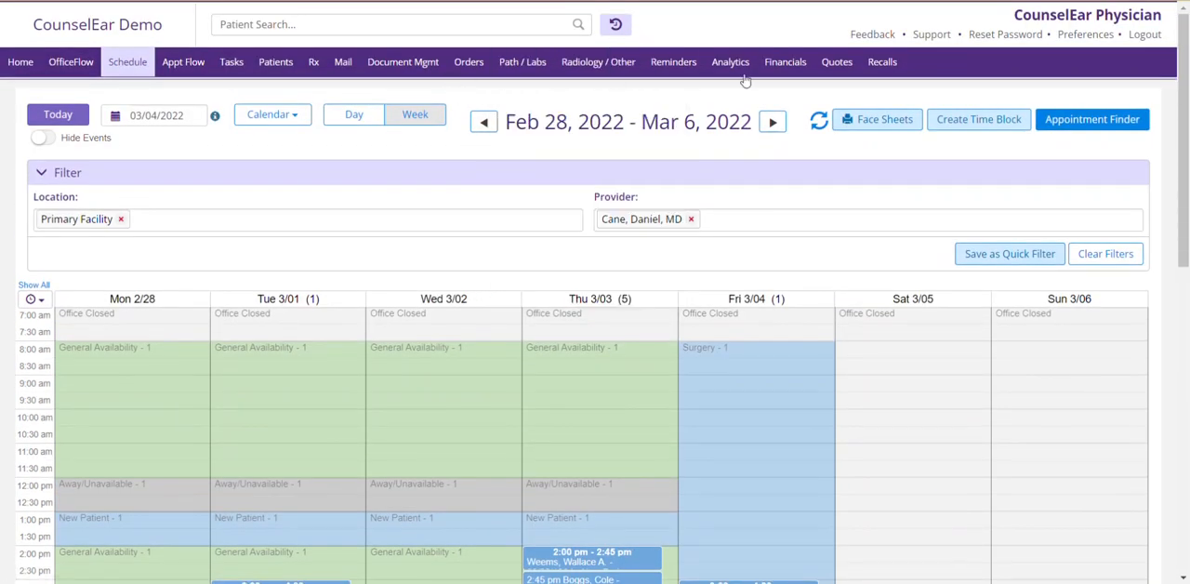
{"action": "left_click", "coordinate": [786, 61]}
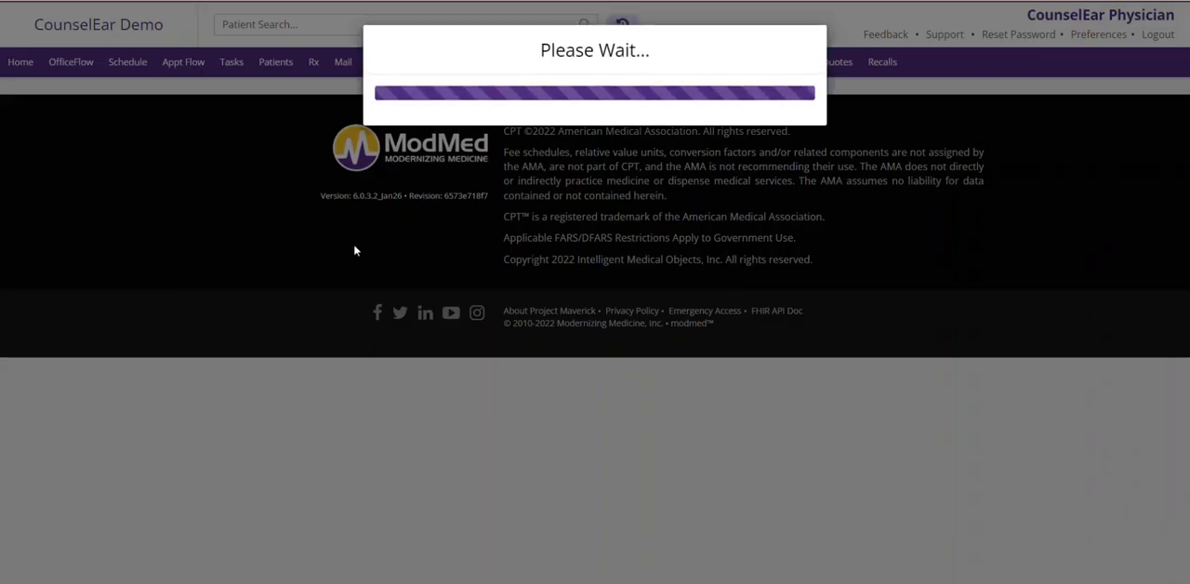
{"action": "scroll", "coordinate": [327, 275], "scroll_direction": "down", "scroll_amount": 3}
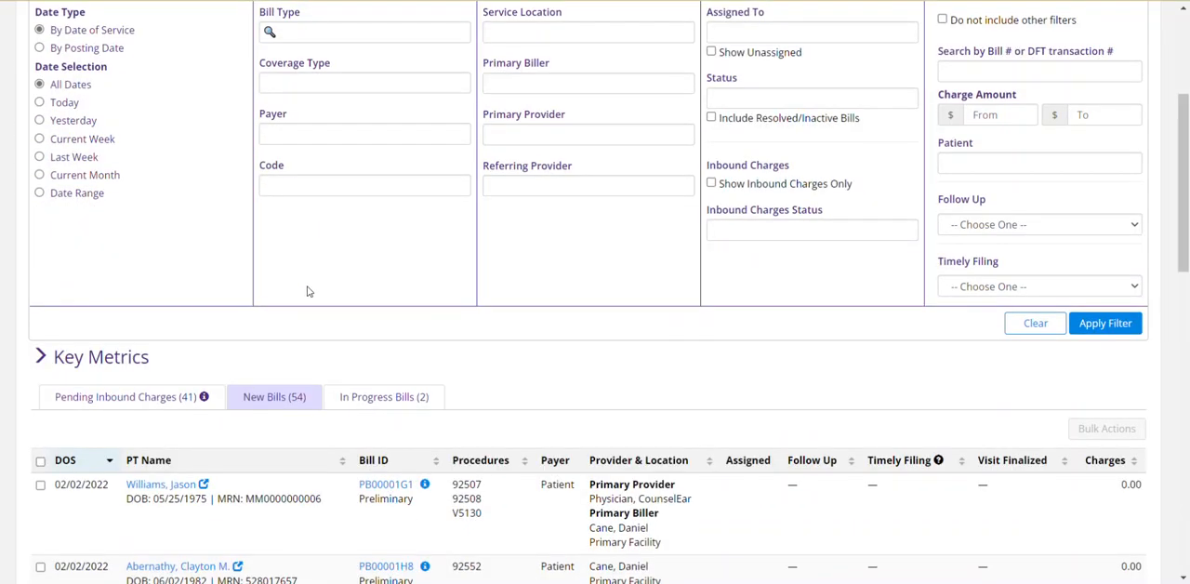
{"action": "left_click", "coordinate": [138, 401]}
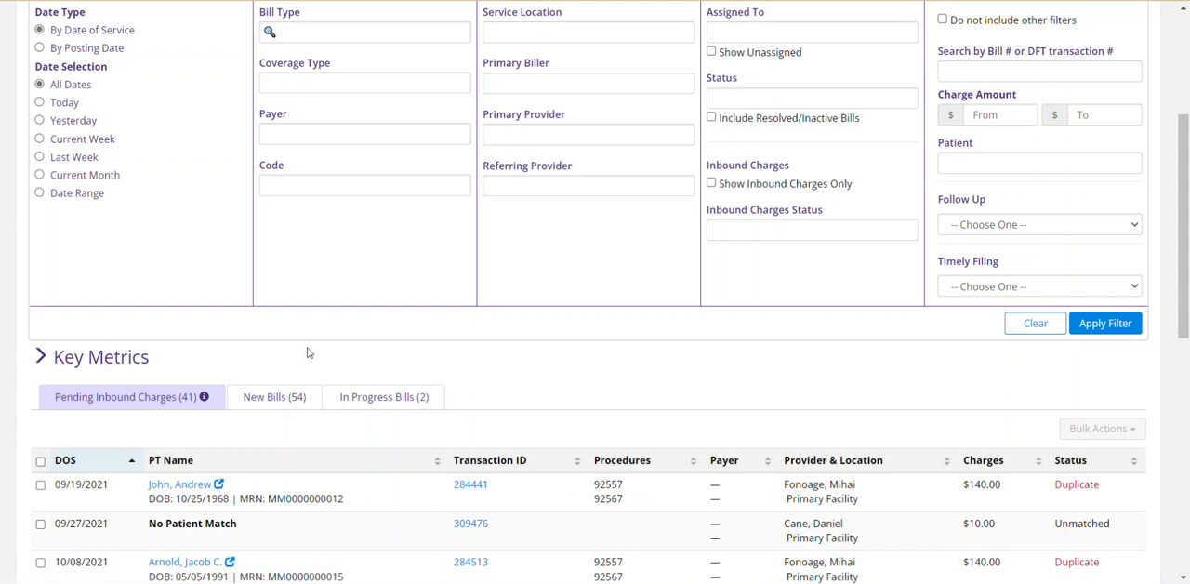
{"action": "scroll", "coordinate": [310, 346], "scroll_direction": "down", "scroll_amount": 5}
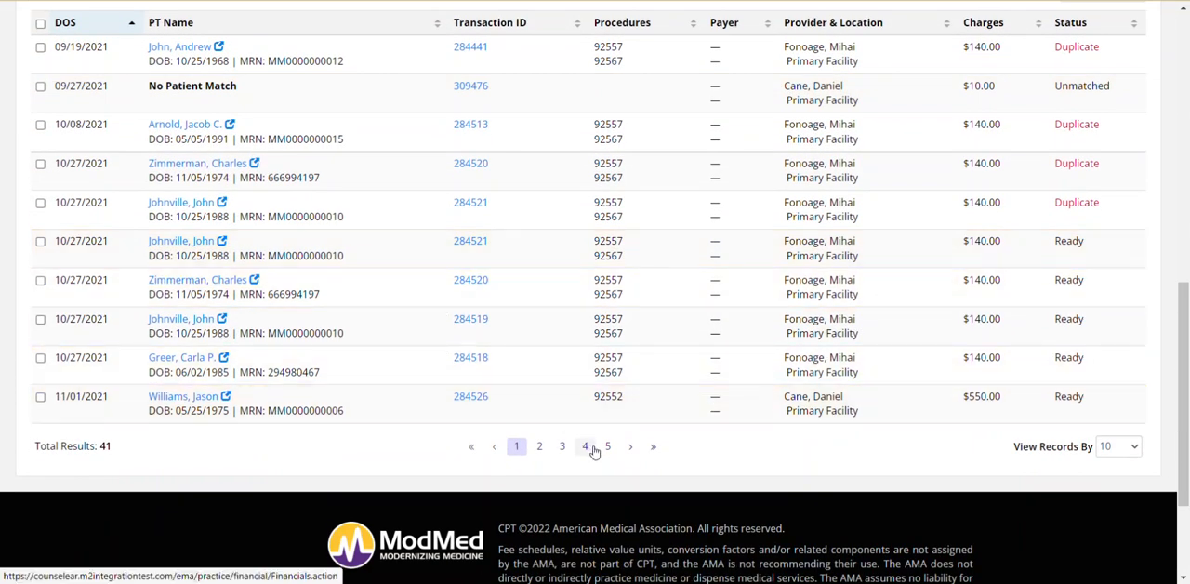
{"action": "left_click", "coordinate": [603, 448]}
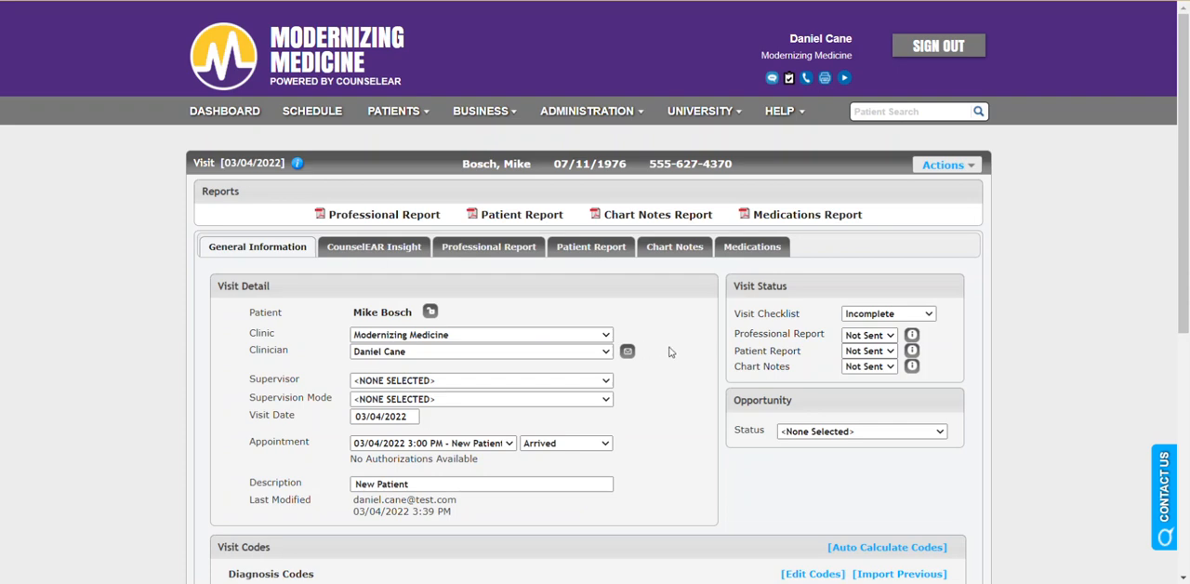
Edit the professional report's history so the drum exposure reads "played drums for 10 yrs", and continue to the results section.
{"action": "left_click", "coordinate": [498, 251]}
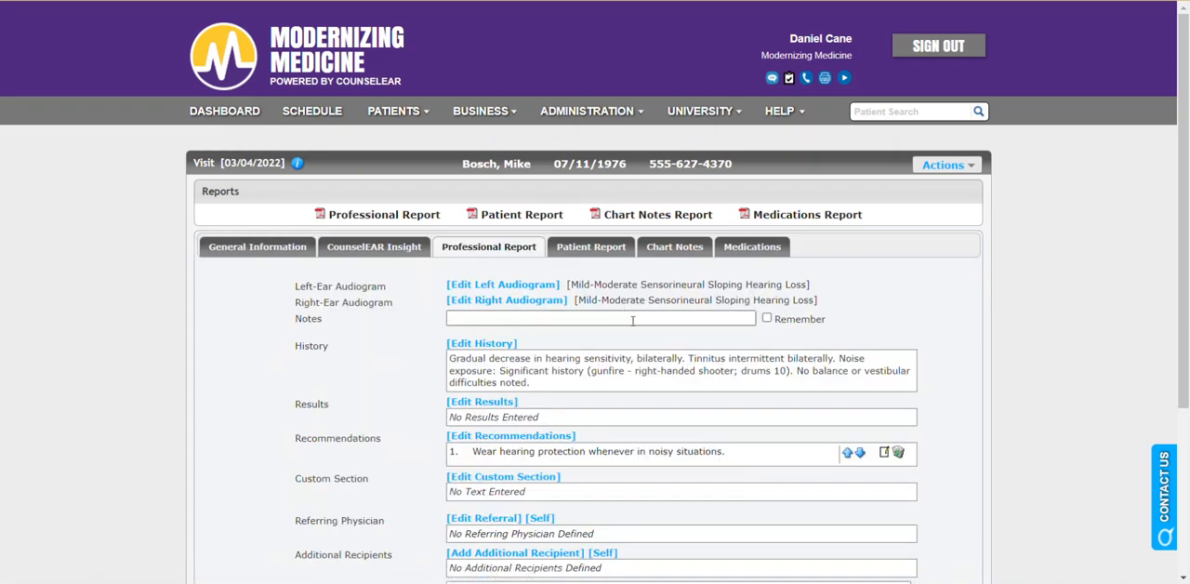
{"action": "left_click", "coordinate": [510, 344]}
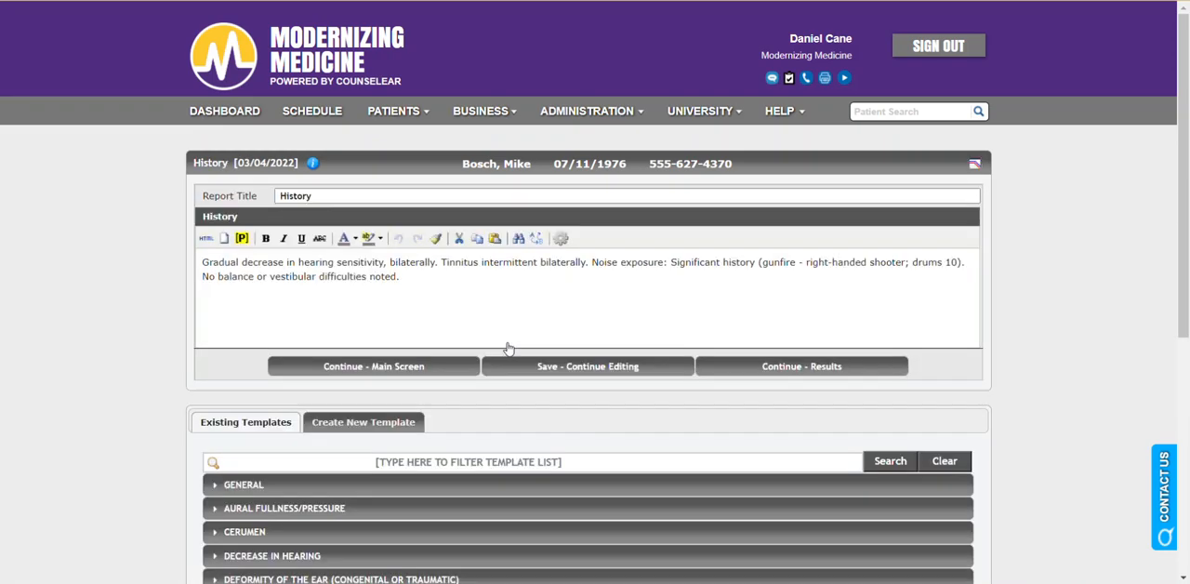
{"action": "left_click", "coordinate": [946, 262]}
{"action": "type", "text": "for "}
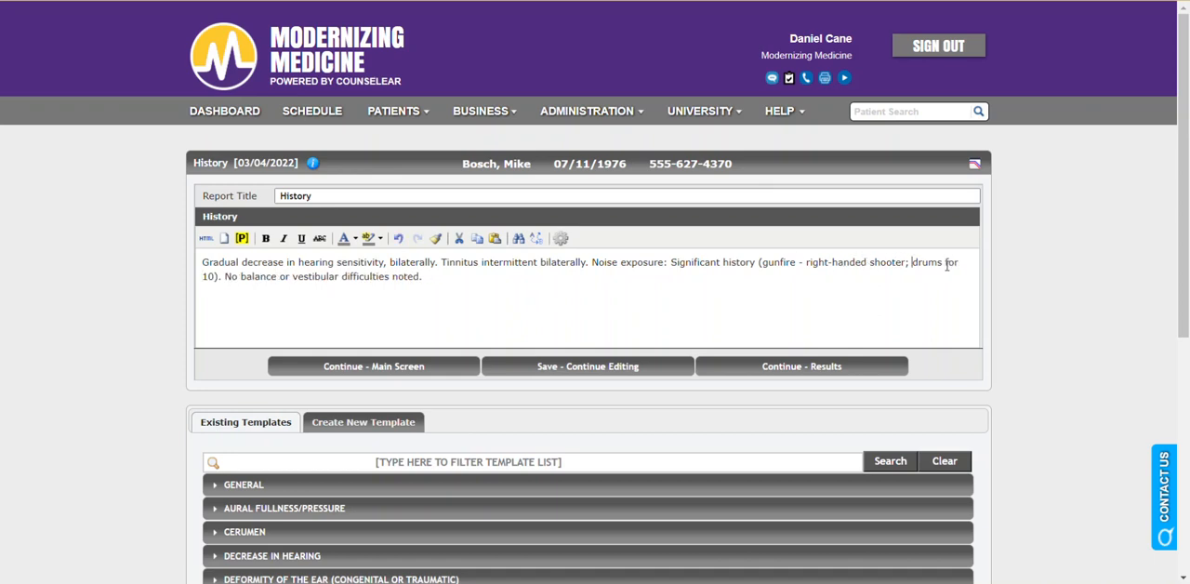
{"action": "type", "text": "playe"}
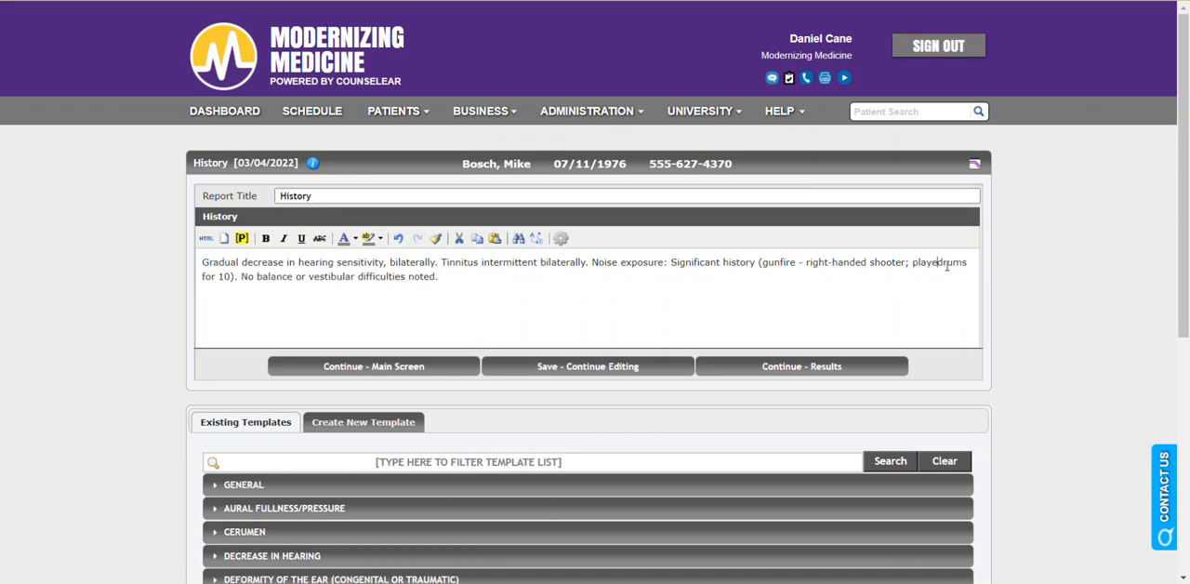
{"action": "type", "text": "d"}
{"action": "key", "text": "ctrl+Left"}
{"action": "key", "text": "ctrl+Left"}
{"action": "key", "text": "ctrl+Left"}
{"action": "key", "text": "ctrl+Left"}
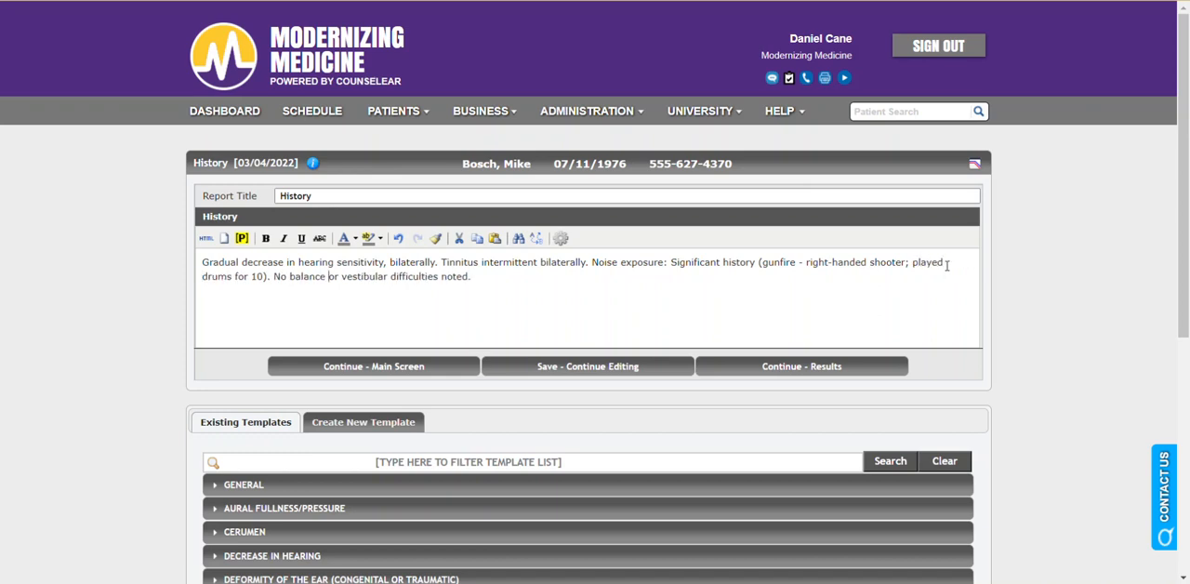
{"action": "type", "text": "yrs"}
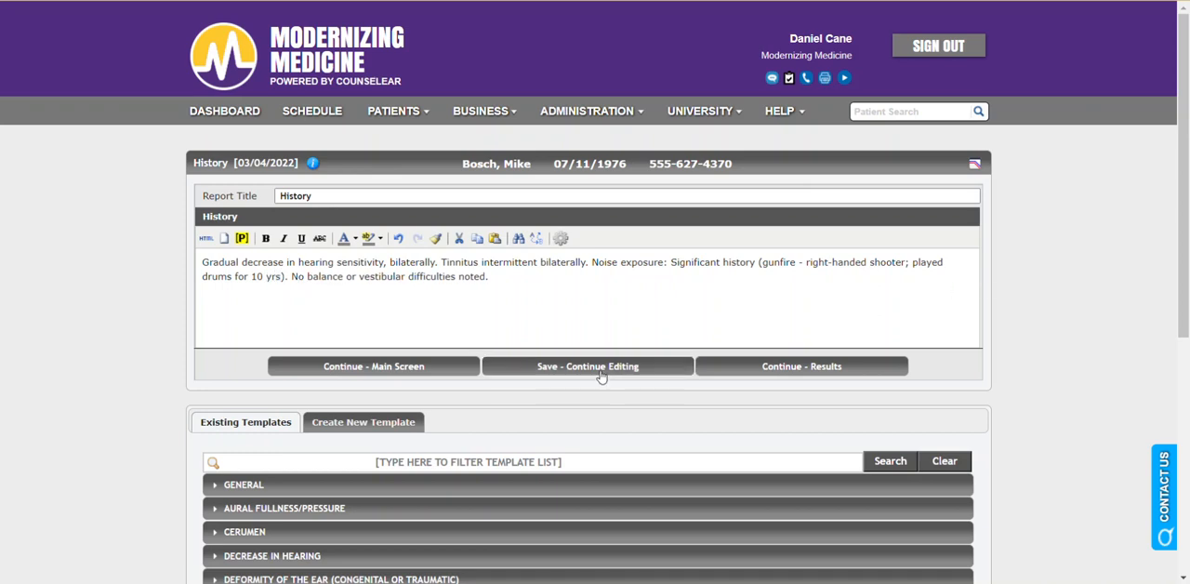
{"action": "scroll", "coordinate": [595, 316], "scroll_direction": "down", "scroll_amount": 1}
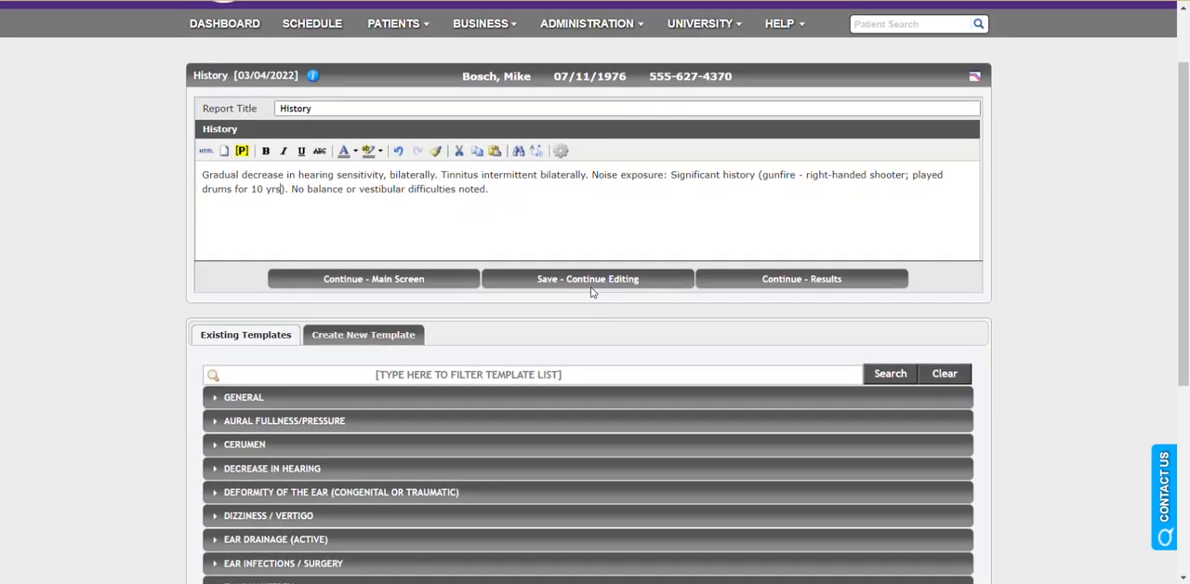
{"action": "left_click", "coordinate": [614, 192]}
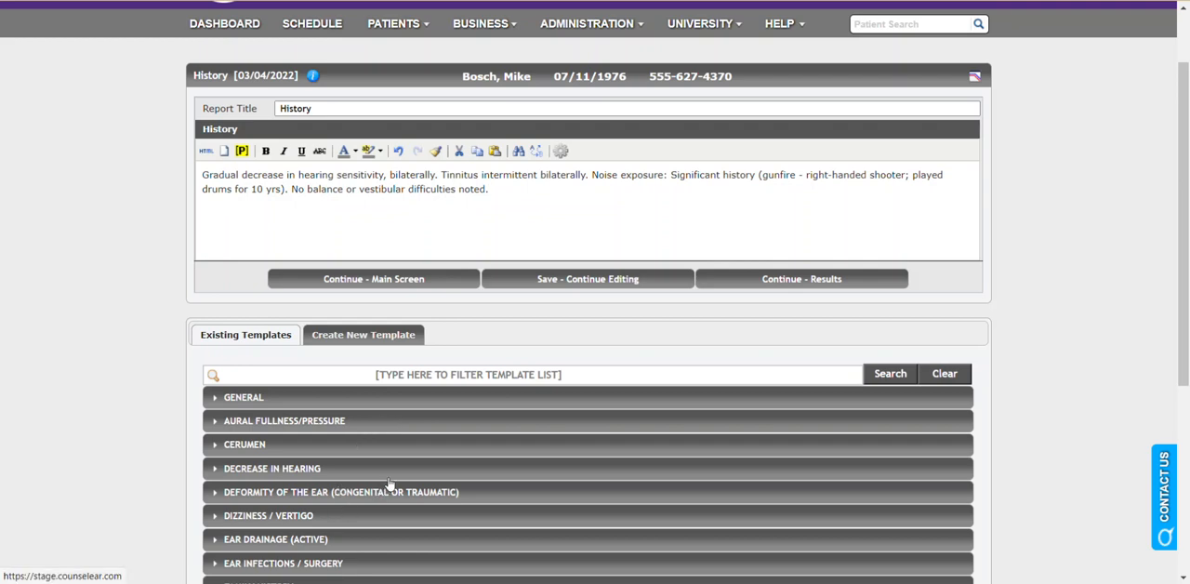
{"action": "left_click", "coordinate": [794, 282]}
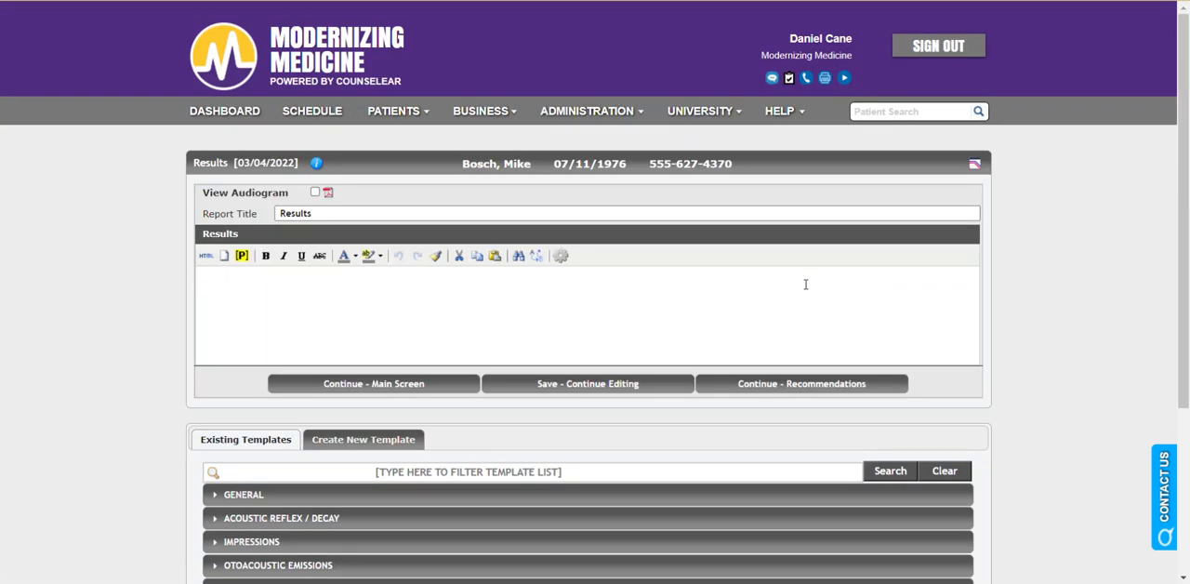
Fill the results with the general otoscopy/tympanometry template and the QuickSIN moderate SNR loss template, and continue to the recommendations.
{"action": "scroll", "coordinate": [1002, 308], "scroll_direction": "down", "scroll_amount": 2}
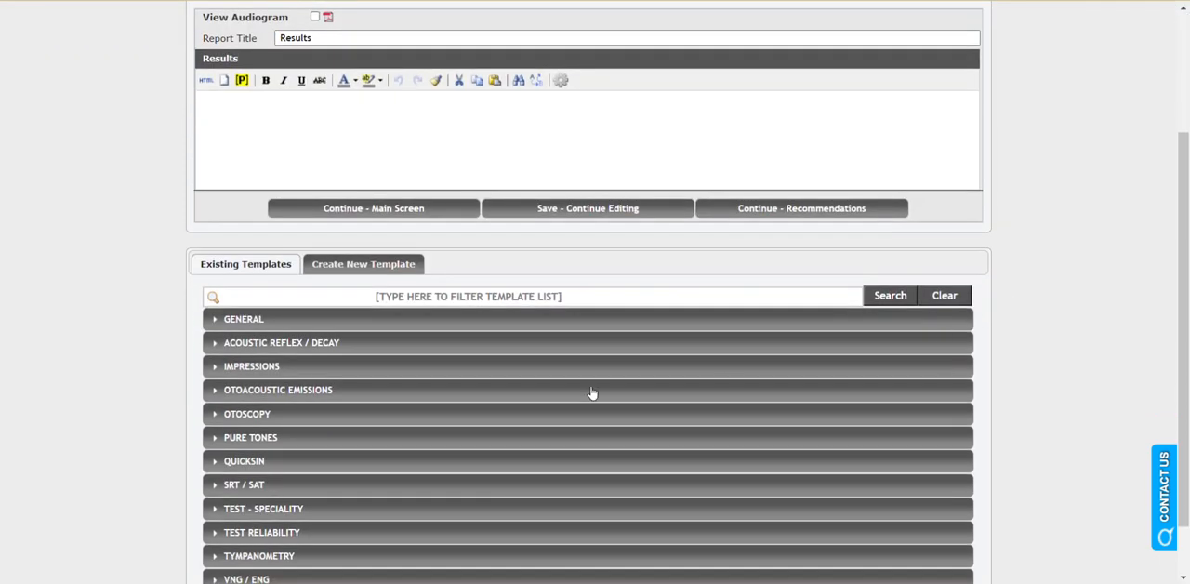
{"action": "left_click", "coordinate": [335, 322]}
{"action": "left_click", "coordinate": [350, 356]}
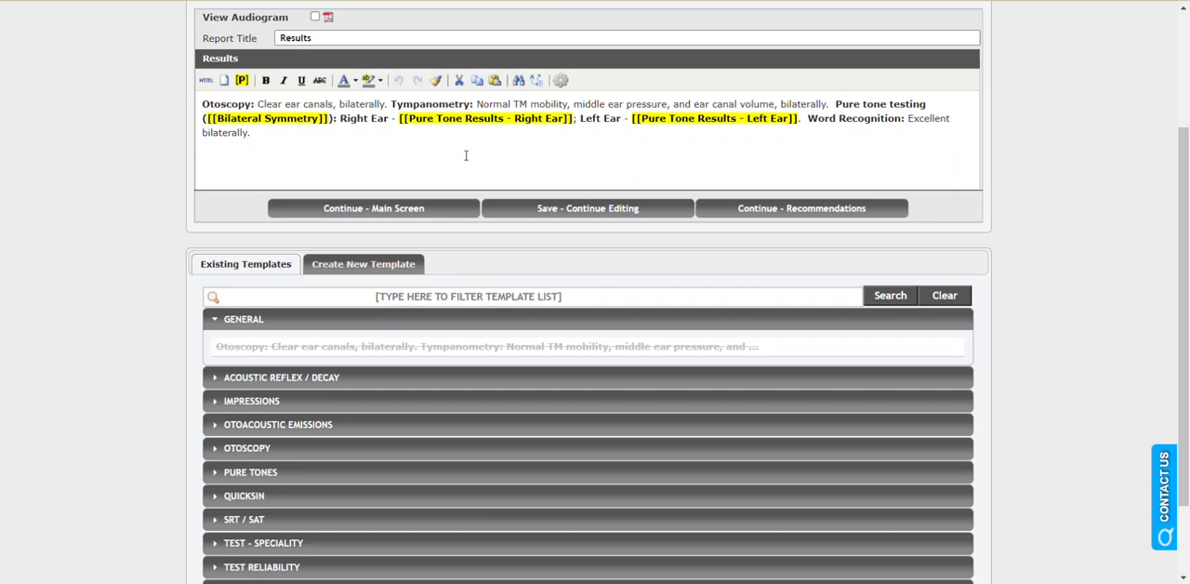
{"action": "scroll", "coordinate": [410, 353], "scroll_direction": "down", "scroll_amount": 1}
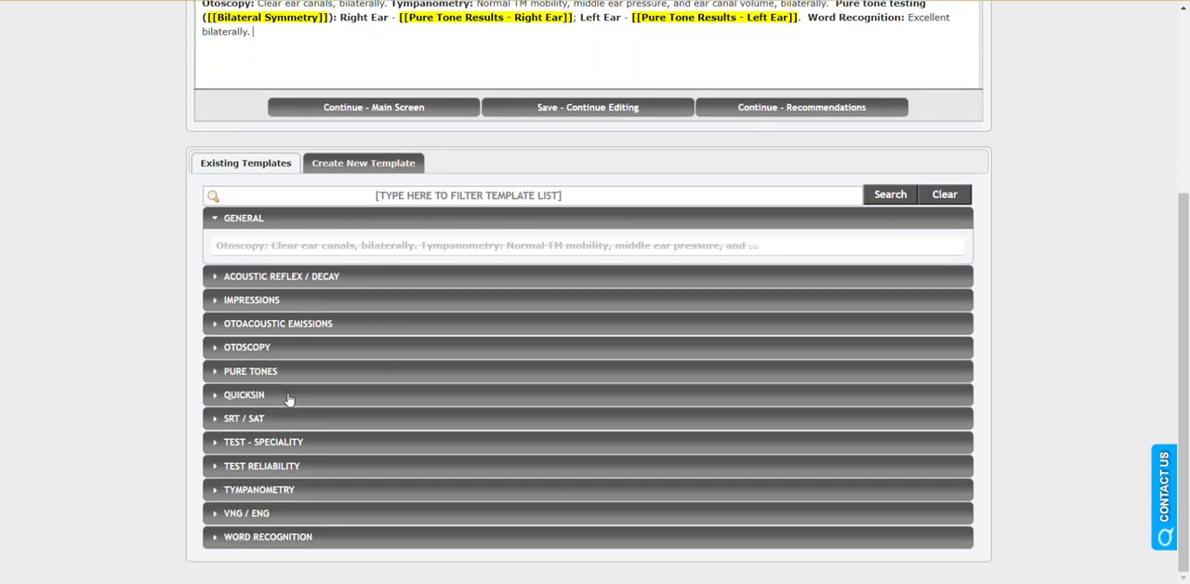
{"action": "left_click", "coordinate": [289, 396]}
{"action": "left_click", "coordinate": [318, 424]}
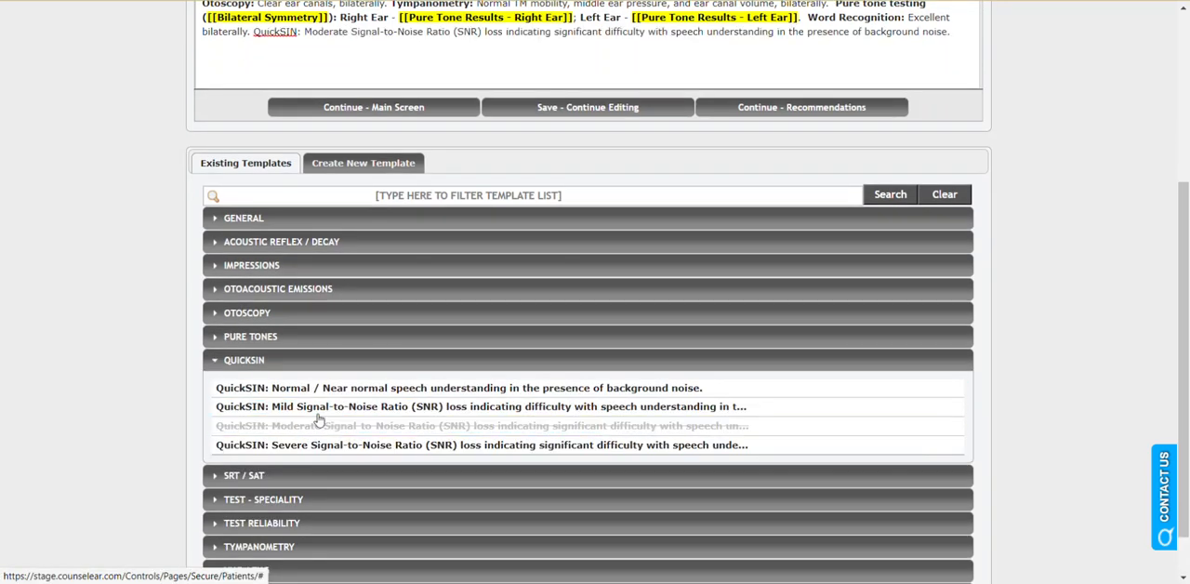
{"action": "scroll", "coordinate": [366, 87], "scroll_direction": "up", "scroll_amount": 2}
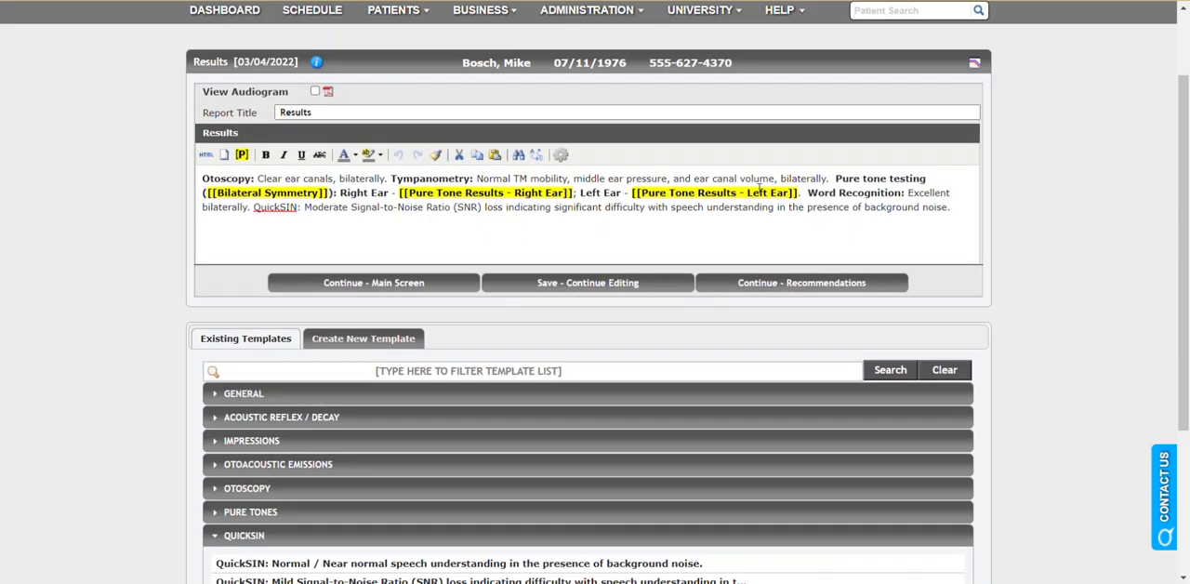
{"action": "left_click", "coordinate": [758, 283]}
Add the general recommendations to pursue a trial with amplification and utilize strategies for improving speech understanding, and return to the visit's main screen.
{"action": "scroll", "coordinate": [853, 291], "scroll_direction": "down", "scroll_amount": 2}
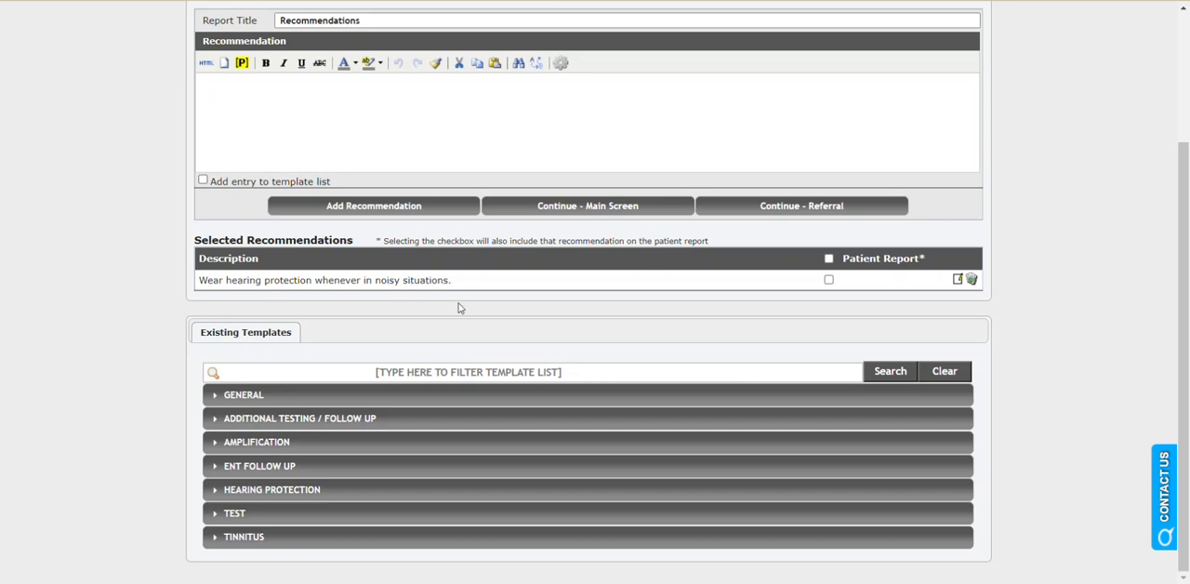
{"action": "left_click", "coordinate": [397, 402]}
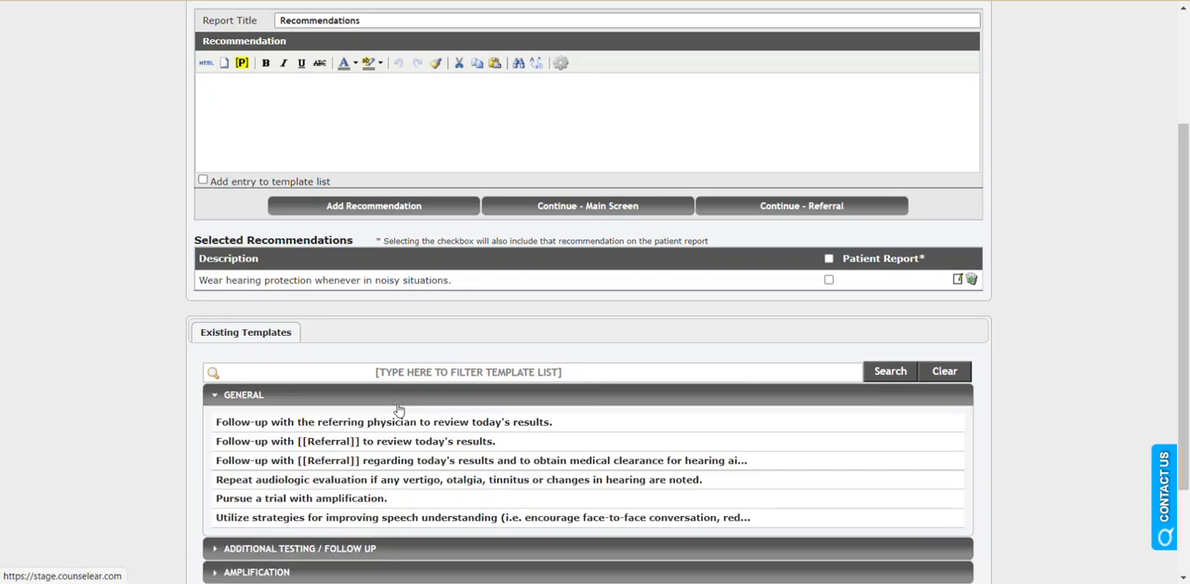
{"action": "left_click", "coordinate": [360, 497]}
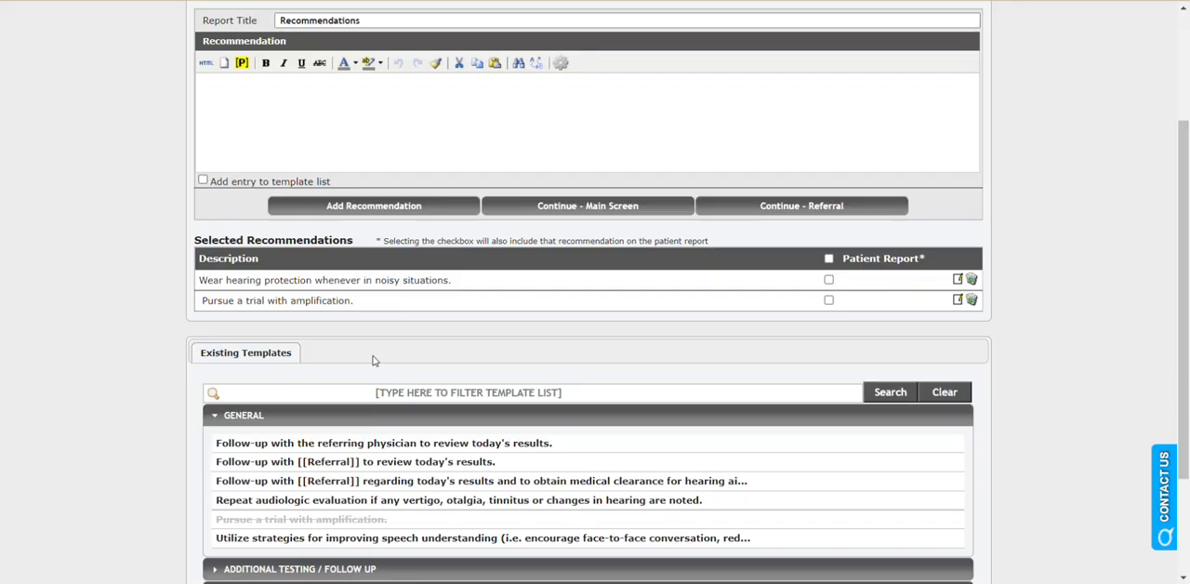
{"action": "left_click", "coordinate": [381, 538]}
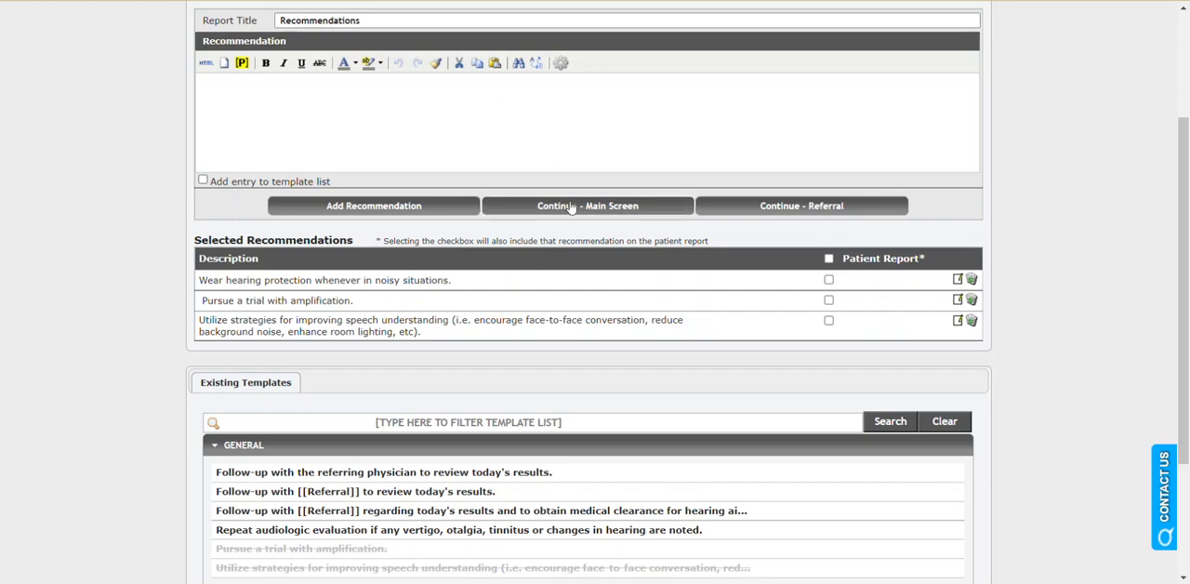
{"action": "left_click", "coordinate": [570, 207]}
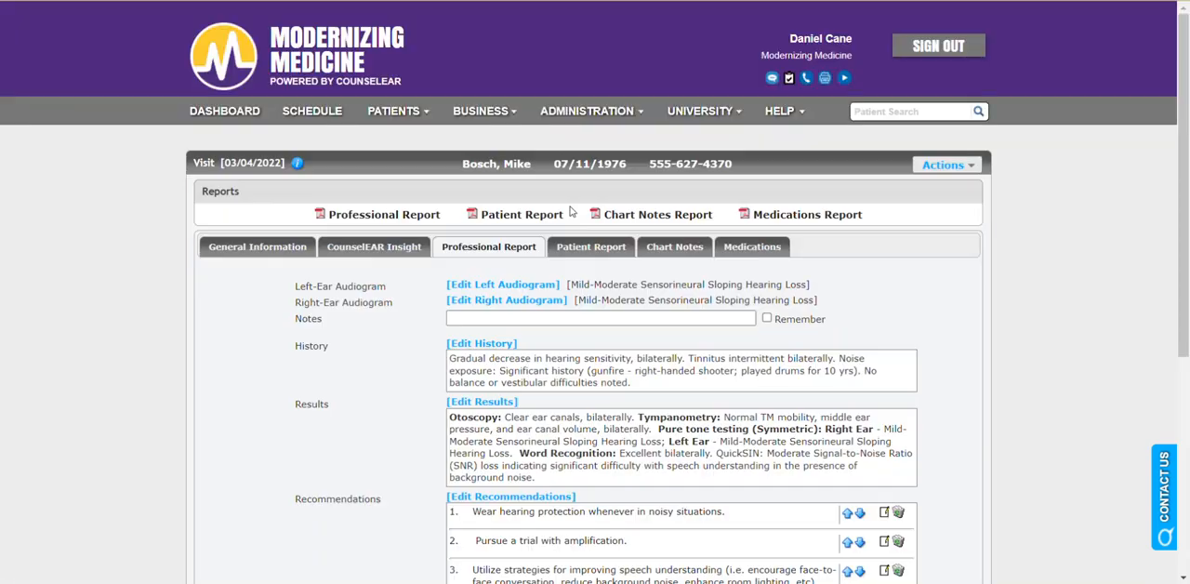
Review the report's history and results text, and move "Pursue a trial with amplification" to first place in the recommendations.
{"action": "scroll", "coordinate": [946, 314], "scroll_direction": "down", "scroll_amount": 2}
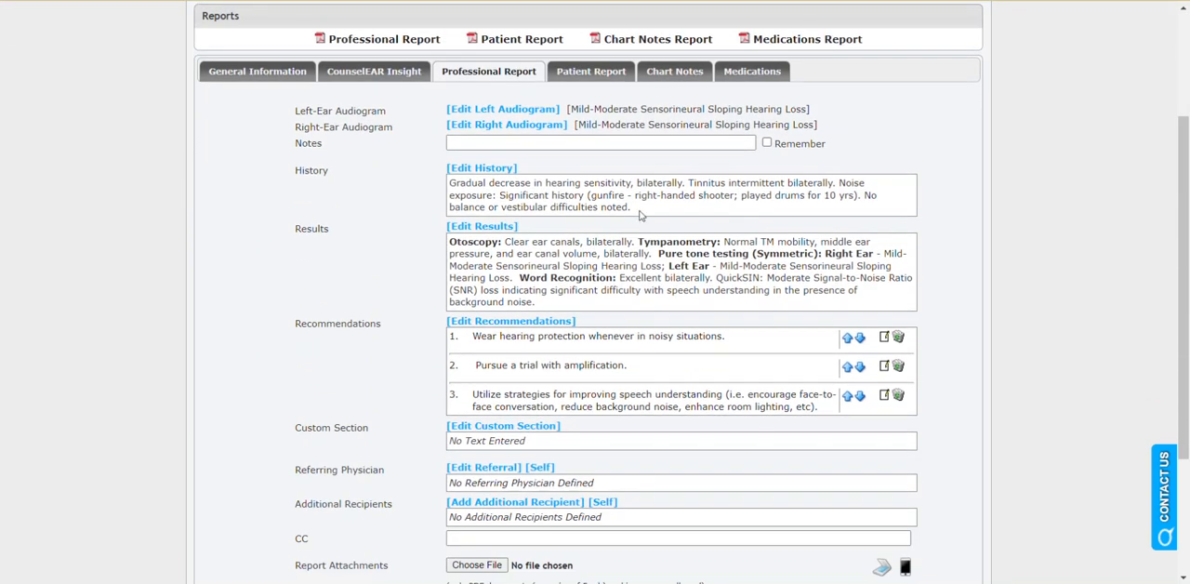
{"action": "left_click_drag", "start_coordinate": [632, 206], "coordinate": [714, 187]}
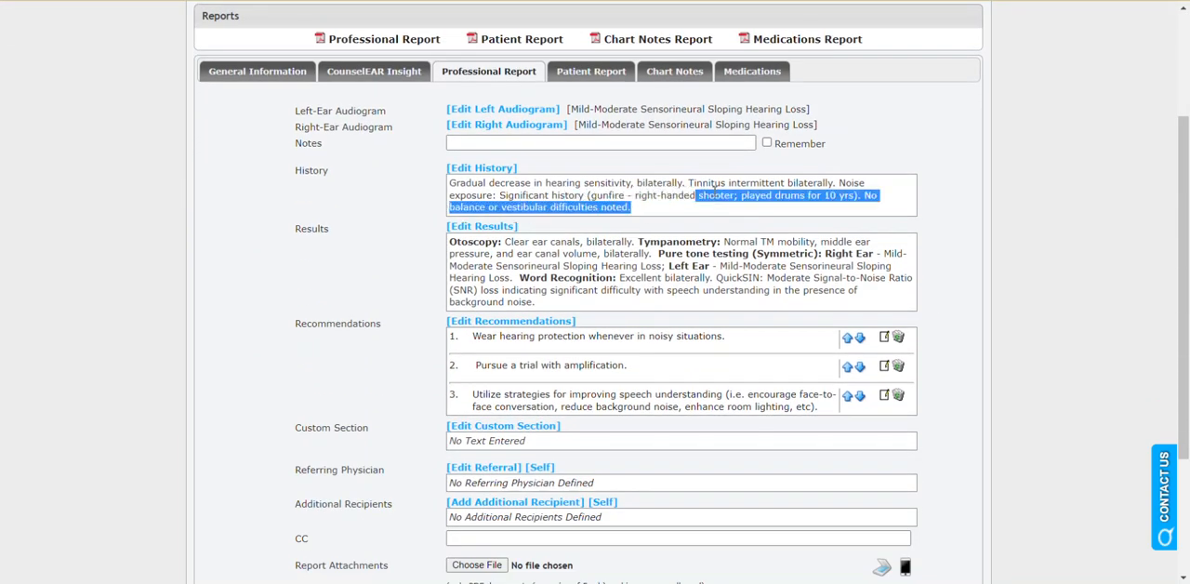
{"action": "left_click", "coordinate": [767, 198]}
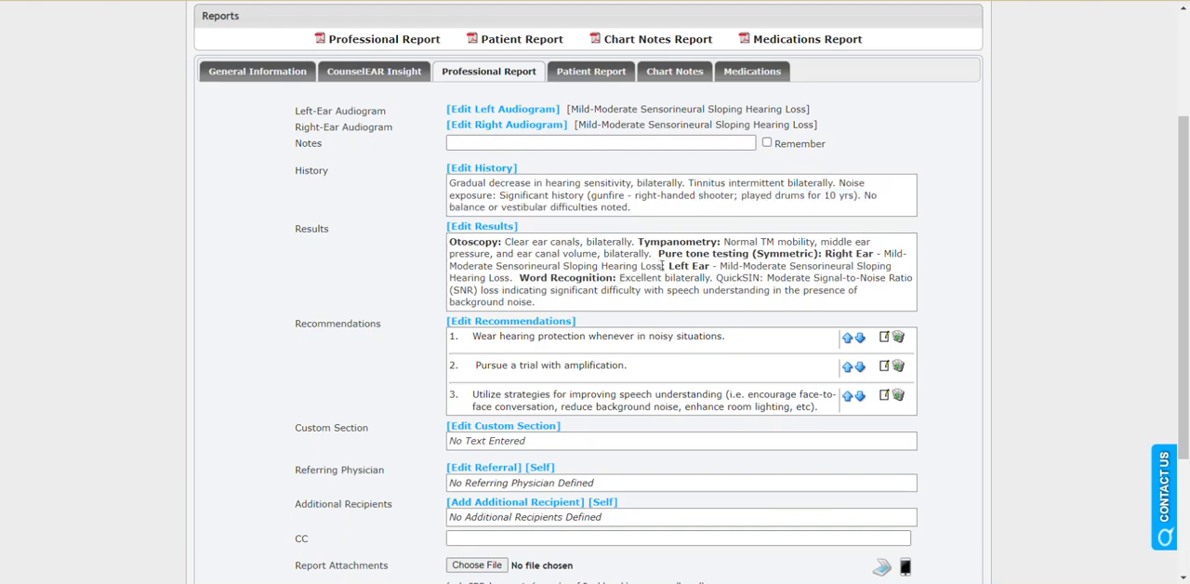
{"action": "left_click_drag", "start_coordinate": [662, 265], "coordinate": [487, 265]}
{"action": "left_click", "coordinate": [548, 289]}
{"action": "left_click", "coordinate": [847, 368]}
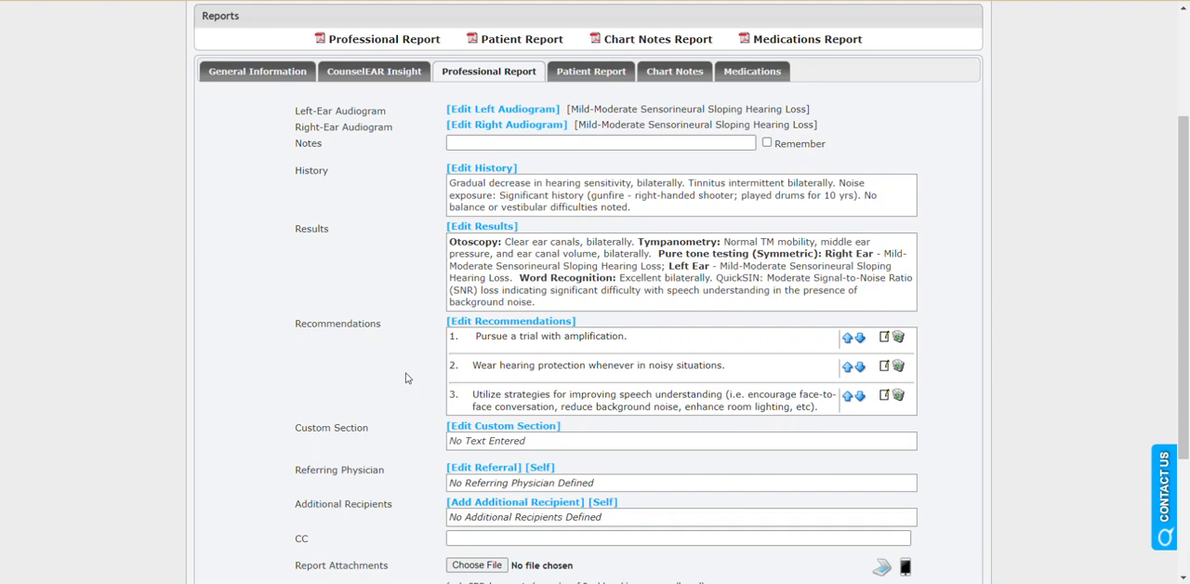
Expand the professional report's options and examine the display settings, the available report layouts and the section display order.
{"action": "scroll", "coordinate": [405, 381], "scroll_direction": "down", "scroll_amount": 3}
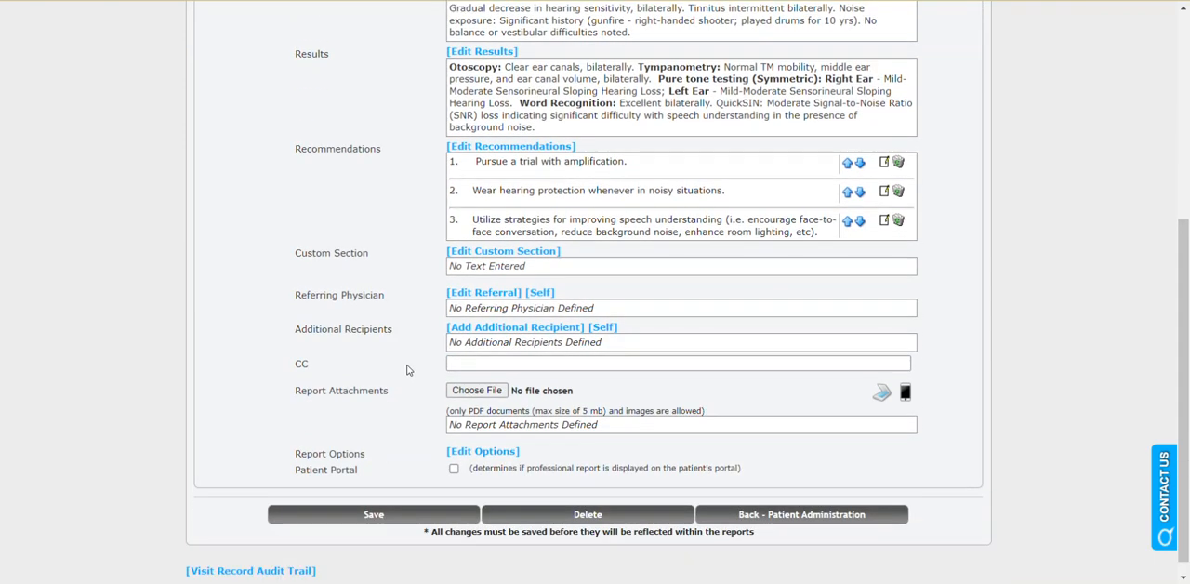
{"action": "scroll", "coordinate": [391, 369], "scroll_direction": "down", "scroll_amount": 1}
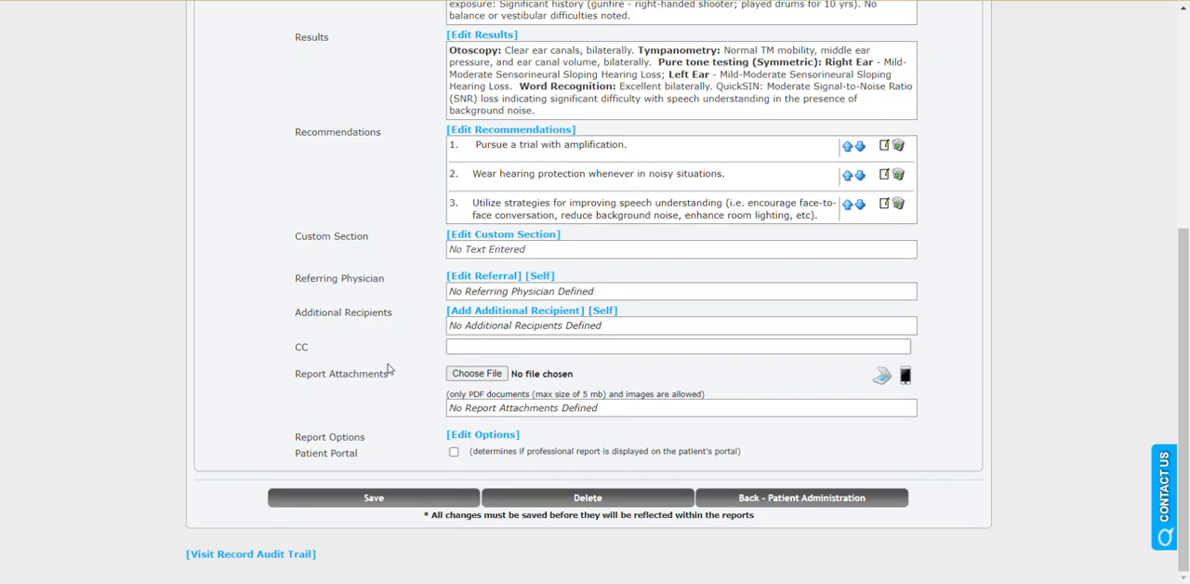
{"action": "left_click", "coordinate": [502, 437]}
{"action": "scroll", "coordinate": [413, 424], "scroll_direction": "down", "scroll_amount": 3}
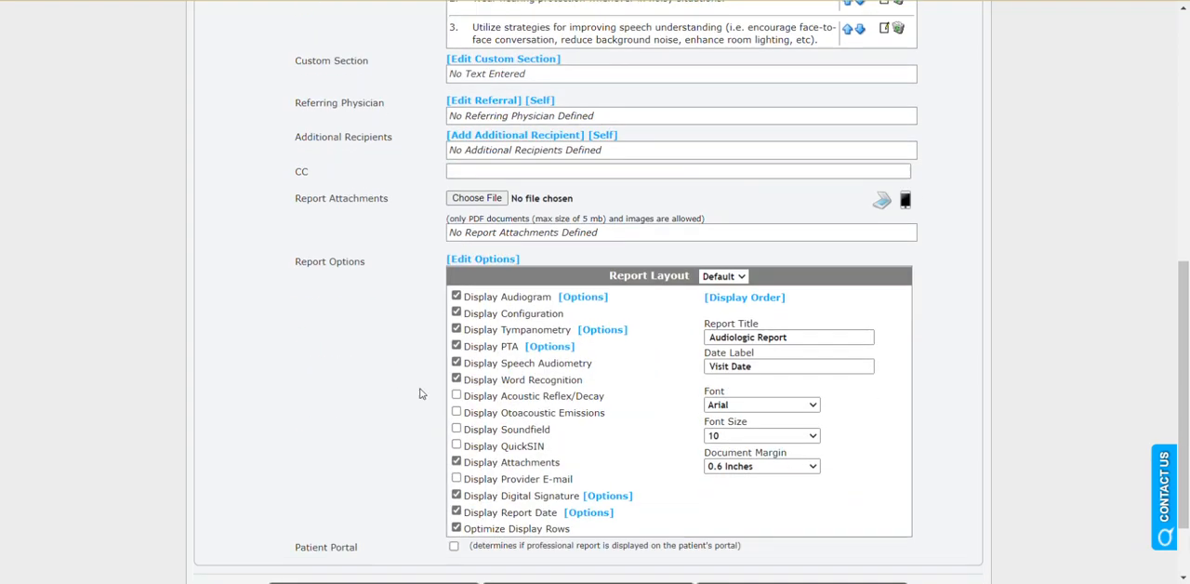
{"action": "left_click", "coordinate": [457, 362]}
{"action": "left_click", "coordinate": [743, 277]}
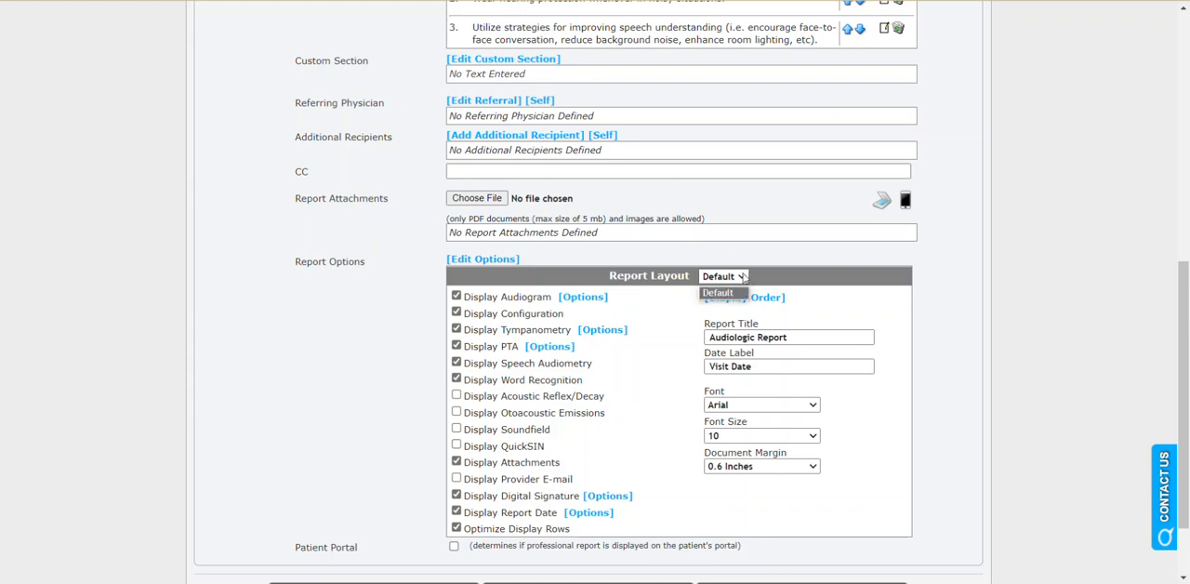
{"action": "left_click", "coordinate": [744, 277]}
{"action": "left_click", "coordinate": [744, 277]}
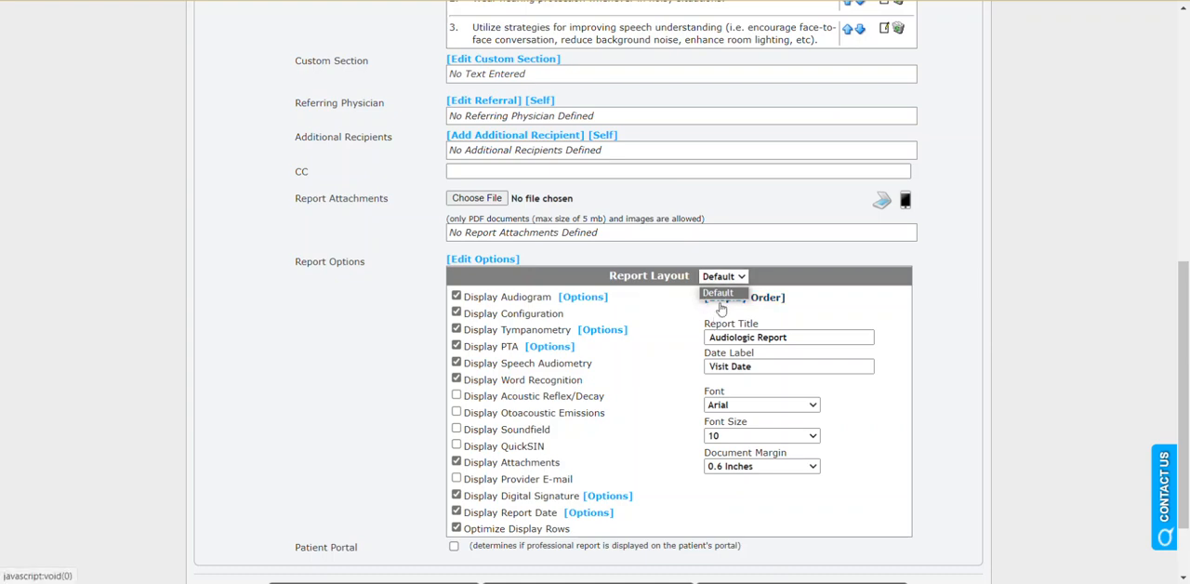
{"action": "left_click", "coordinate": [688, 322]}
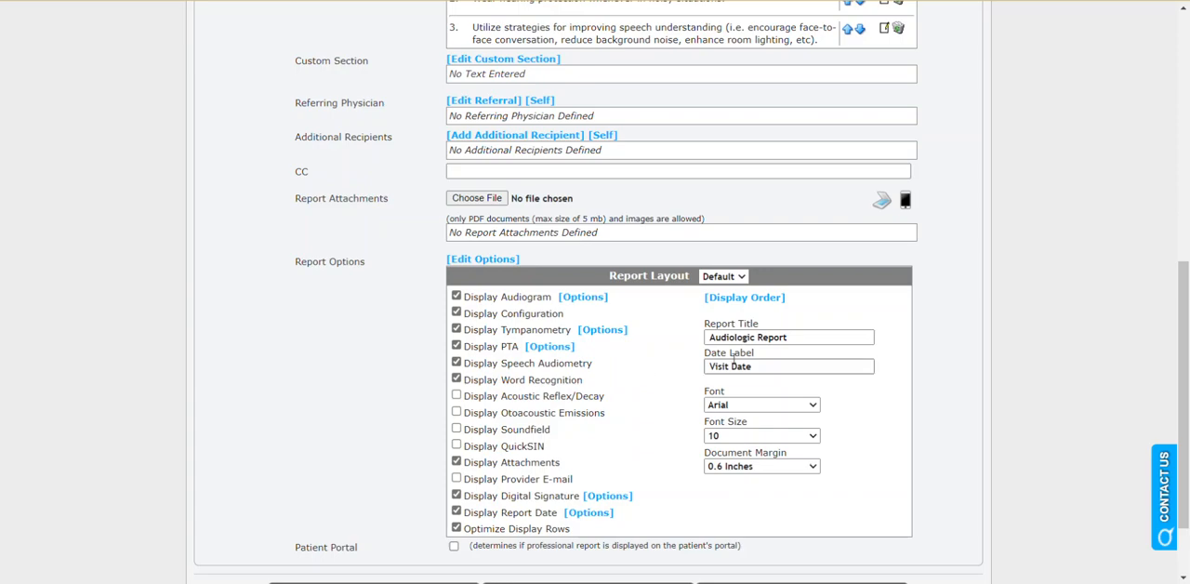
{"action": "left_click", "coordinate": [764, 300]}
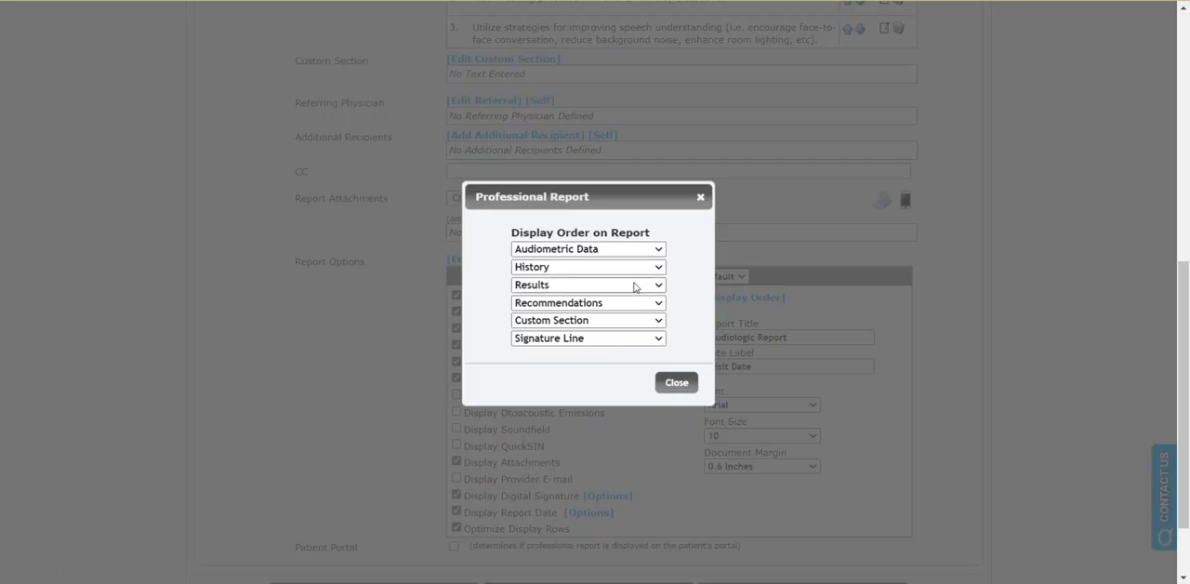
{"action": "left_click", "coordinate": [672, 382]}
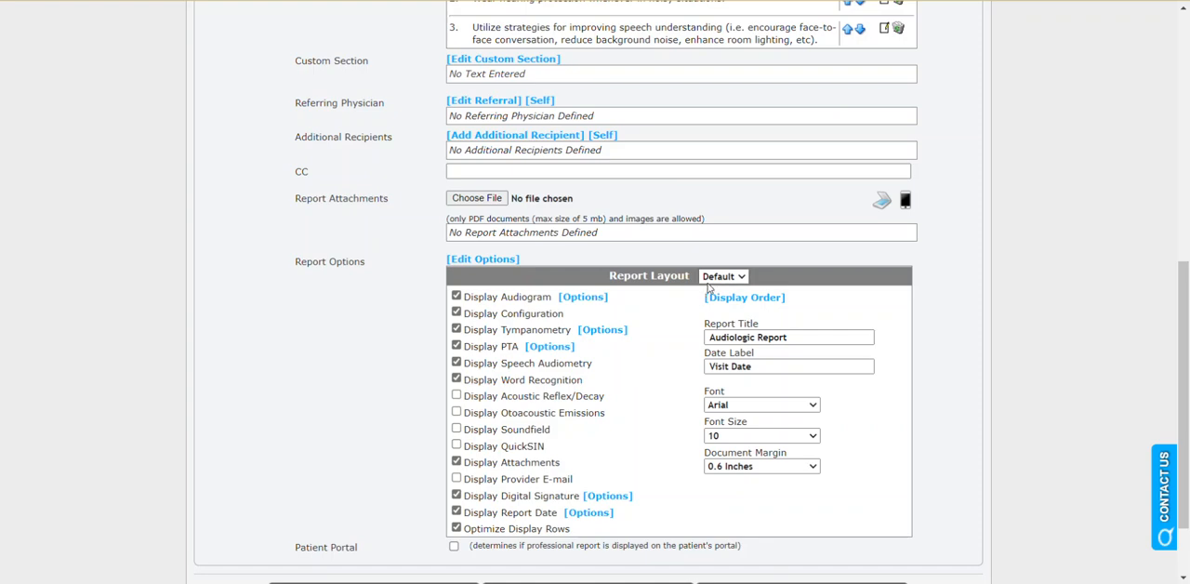
Open the visit's professional report PDF and examine the audiogram, history, results, recommendations and signature.
{"action": "scroll", "coordinate": [624, 319], "scroll_direction": "down", "scroll_amount": 1}
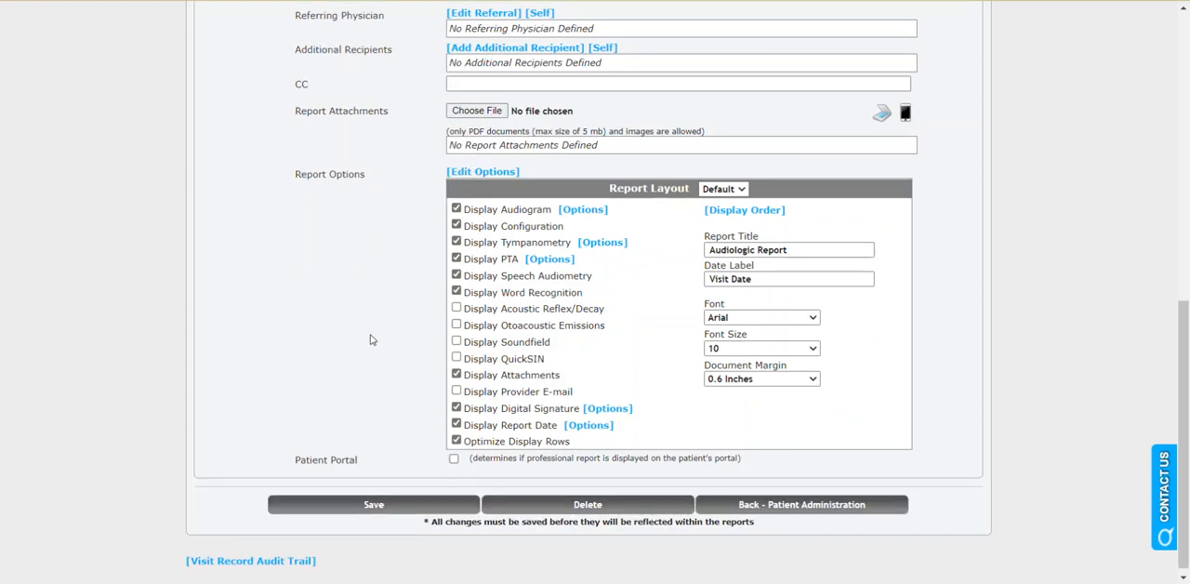
{"action": "scroll", "coordinate": [493, 170], "scroll_direction": "up", "scroll_amount": 7}
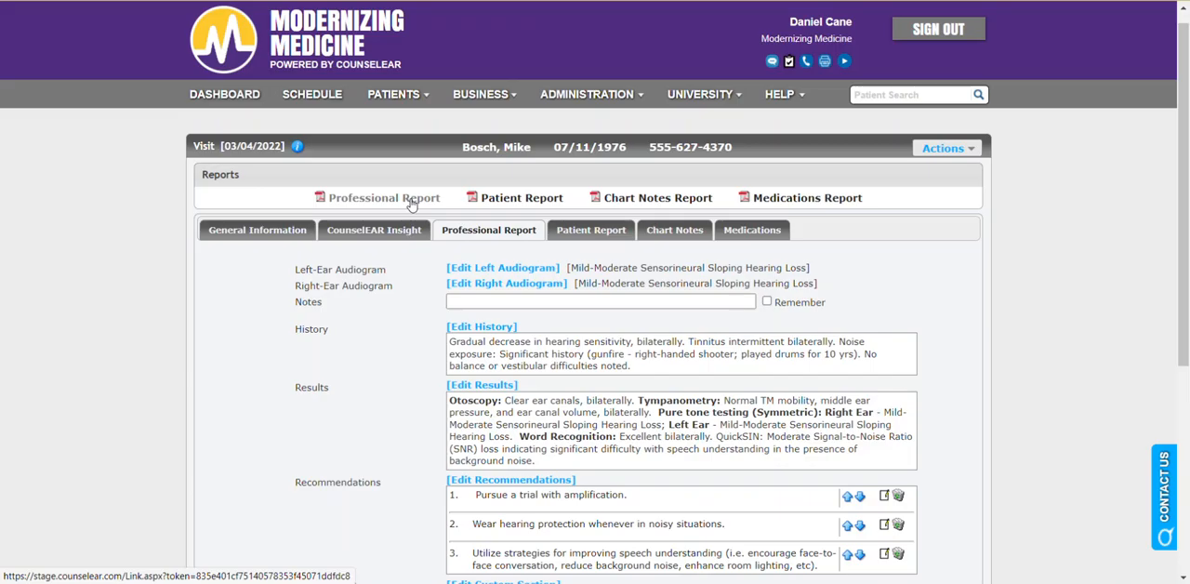
{"action": "left_click", "coordinate": [412, 200]}
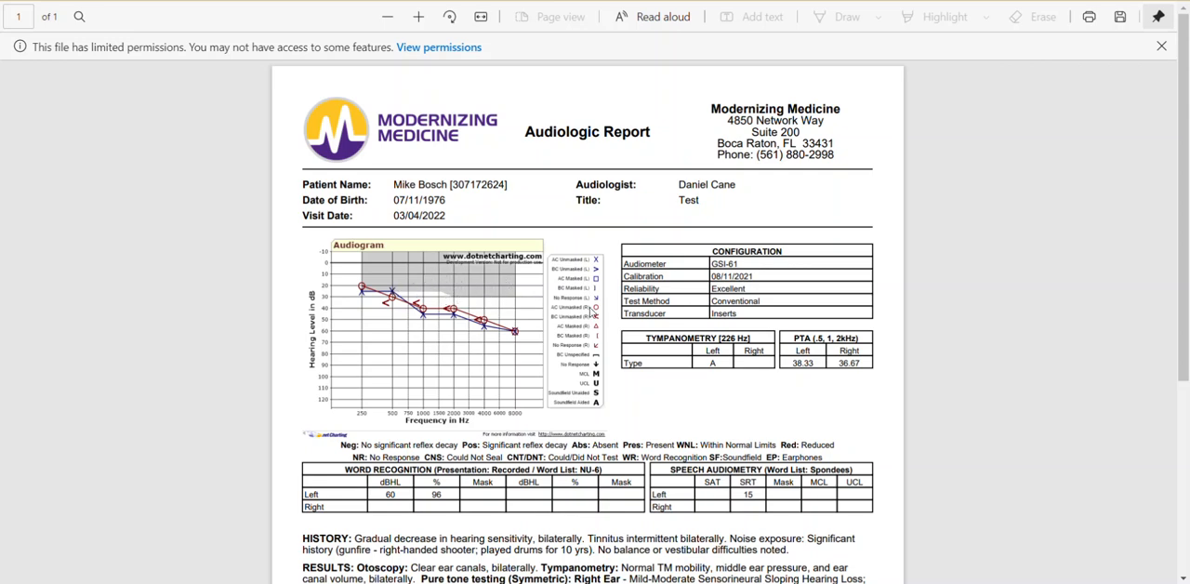
{"action": "scroll", "coordinate": [622, 294], "scroll_direction": "down", "scroll_amount": 5}
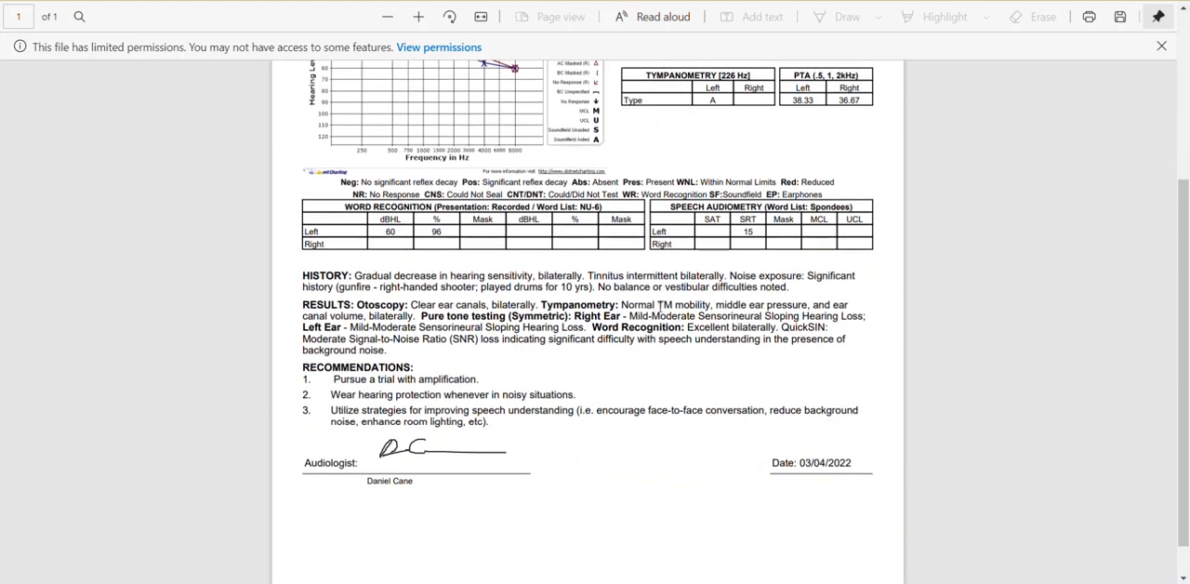
Finish checking the professional report PDF, return to the visit's general information and lock the visit record.
{"action": "scroll", "coordinate": [654, 308], "scroll_direction": "up", "scroll_amount": 2}
{"action": "scroll", "coordinate": [477, 381], "scroll_direction": "down", "scroll_amount": 2}
{"action": "scroll", "coordinate": [587, 379], "scroll_direction": "up", "scroll_amount": 2}
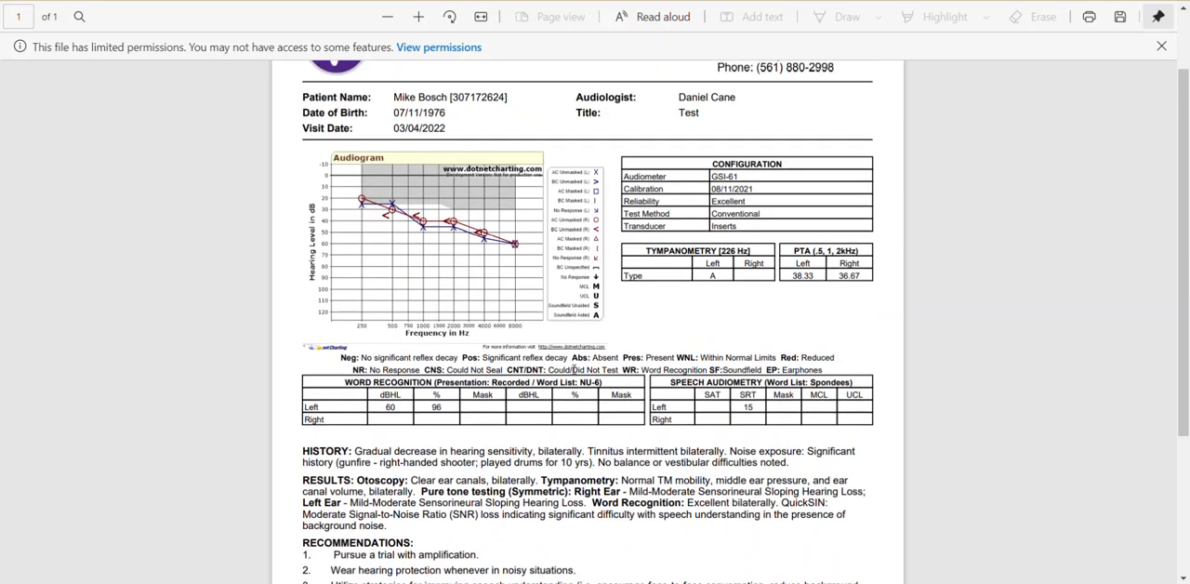
{"action": "left_click", "coordinate": [177, 2]}
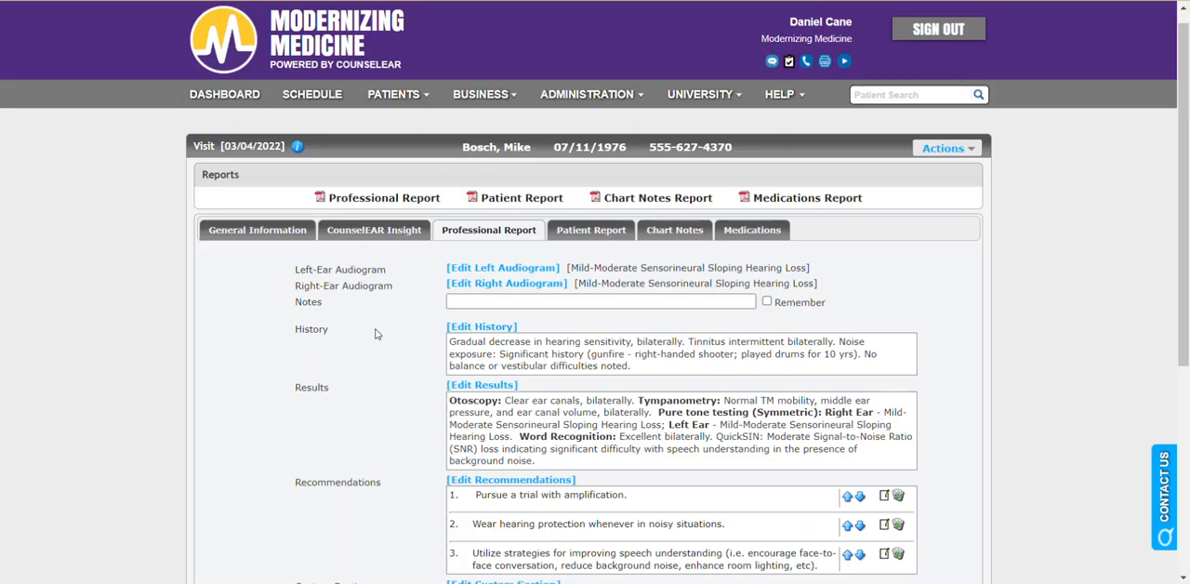
{"action": "left_click", "coordinate": [291, 232]}
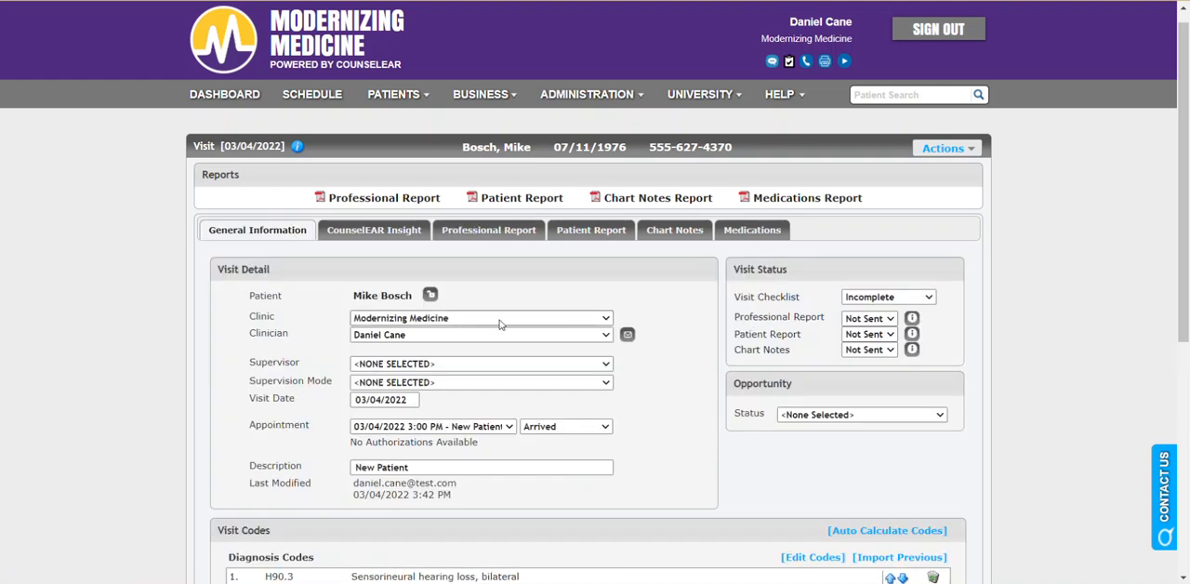
{"action": "left_click", "coordinate": [430, 296]}
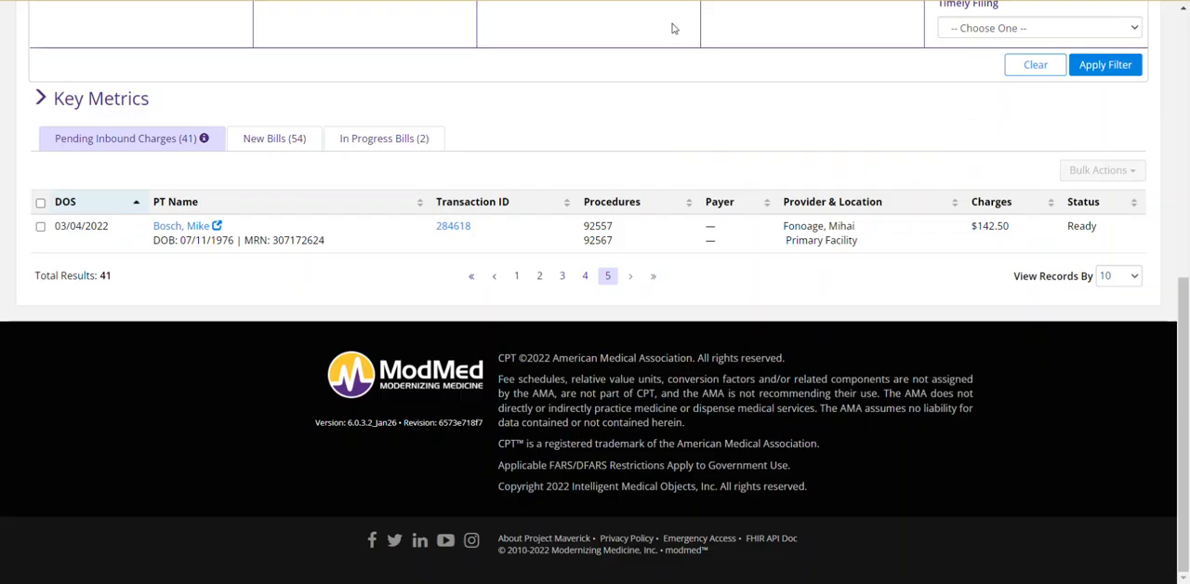
Switch to Modernizing Medicine's financials, open the patient from the pending inbound charge dated 03/04/2022 and examine the Patient Financials page.
{"action": "scroll", "coordinate": [544, 203], "scroll_direction": "up", "scroll_amount": 4}
{"action": "scroll", "coordinate": [545, 202], "scroll_direction": "up", "scroll_amount": 3}
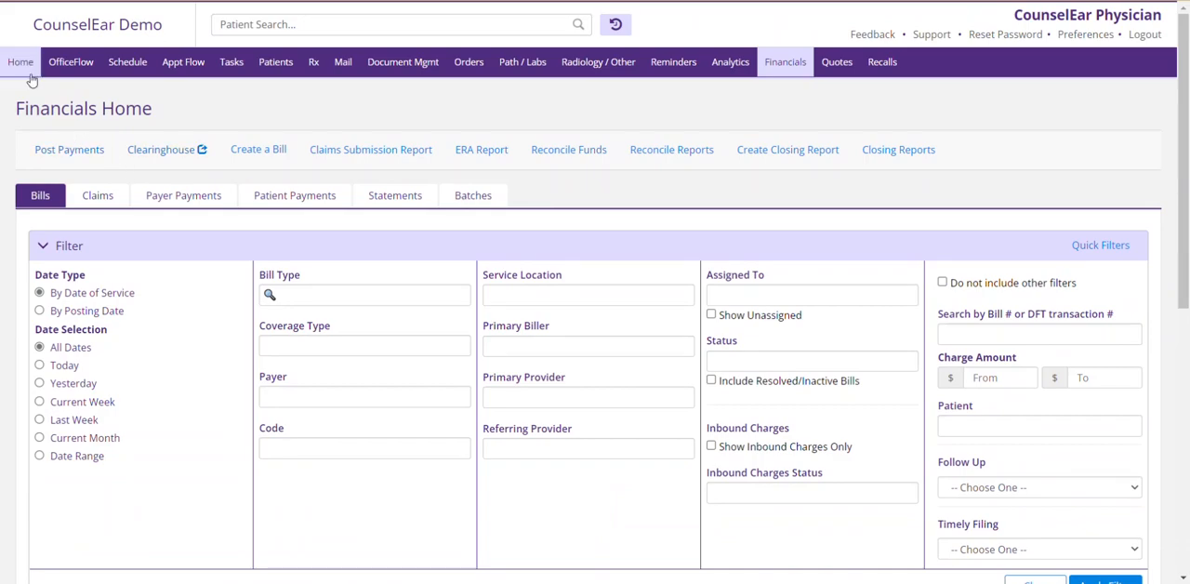
{"action": "scroll", "coordinate": [218, 225], "scroll_direction": "down", "scroll_amount": 6}
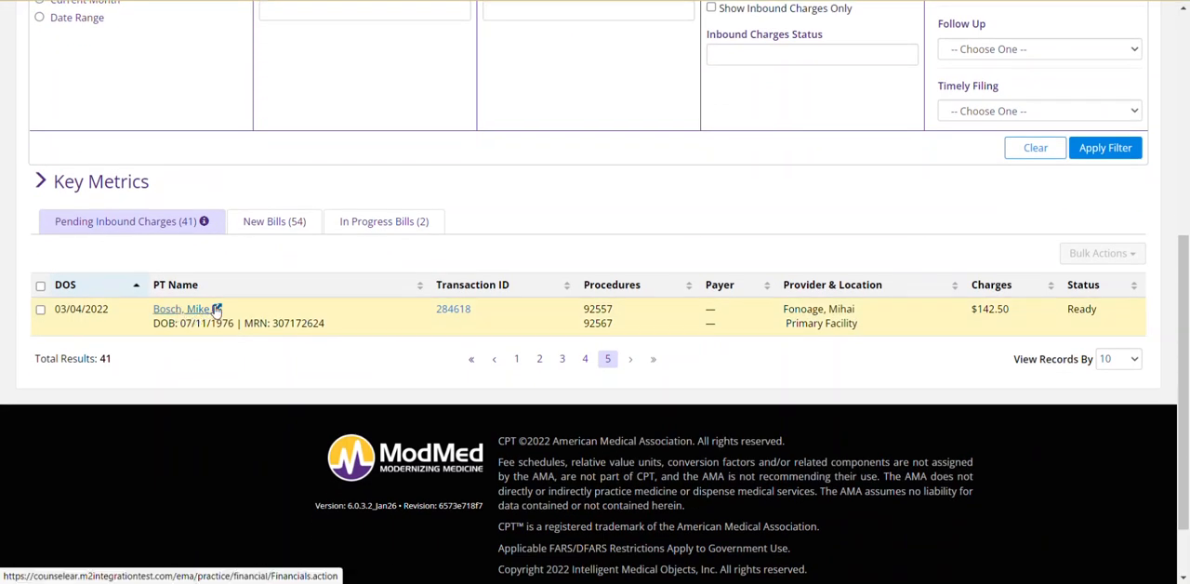
{"action": "left_click", "coordinate": [213, 313]}
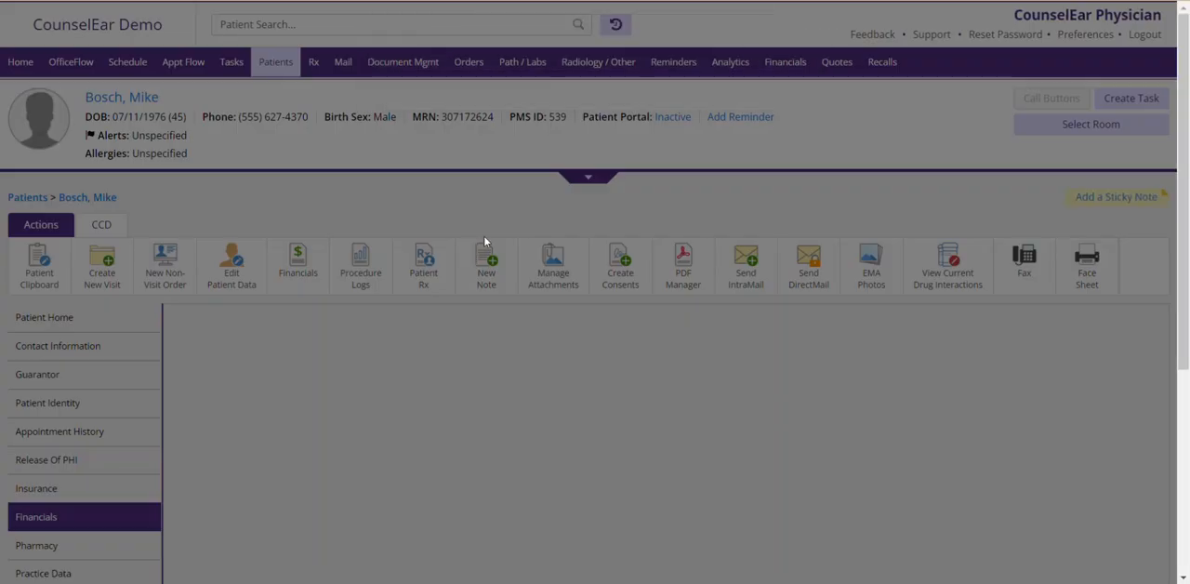
{"action": "scroll", "coordinate": [319, 323], "scroll_direction": "down", "scroll_amount": 2}
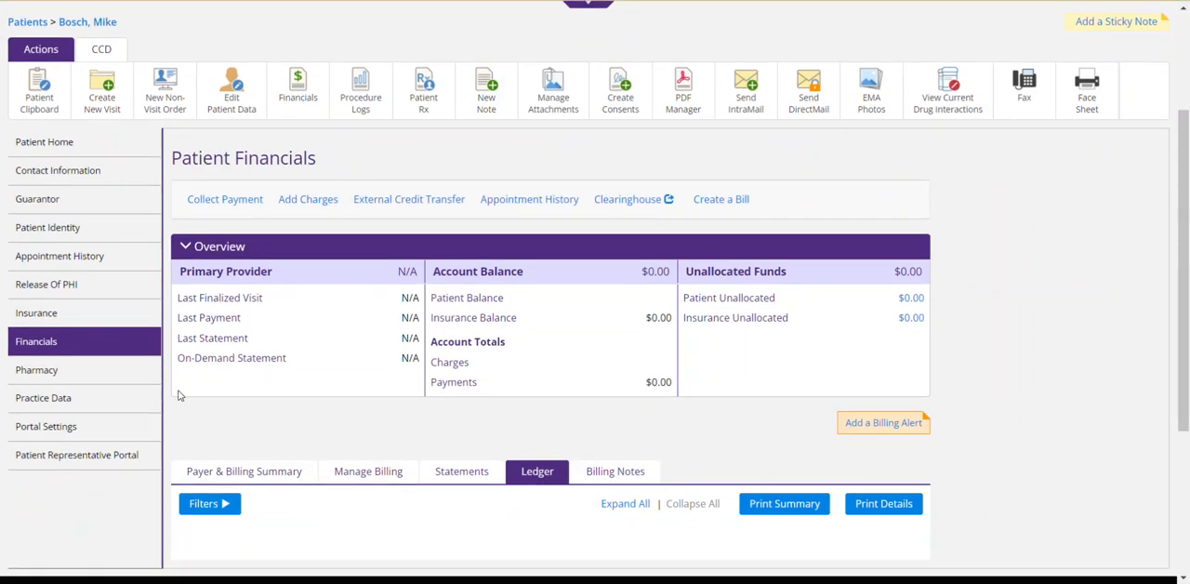
{"action": "scroll", "coordinate": [156, 326], "scroll_direction": "up", "scroll_amount": 2}
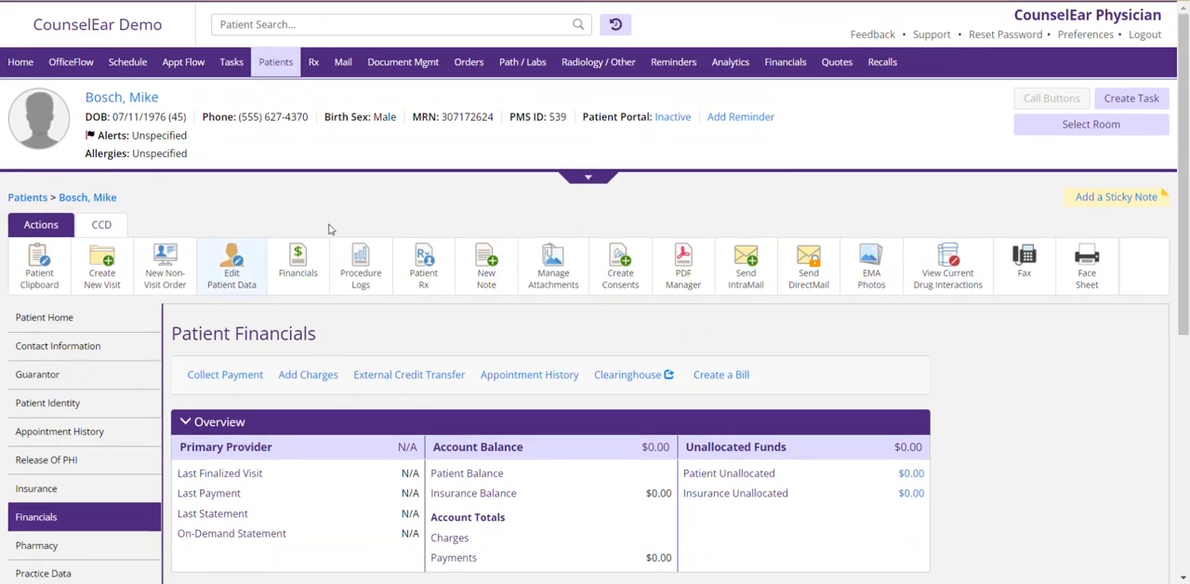
{"action": "scroll", "coordinate": [116, 367], "scroll_direction": "down", "scroll_amount": 1}
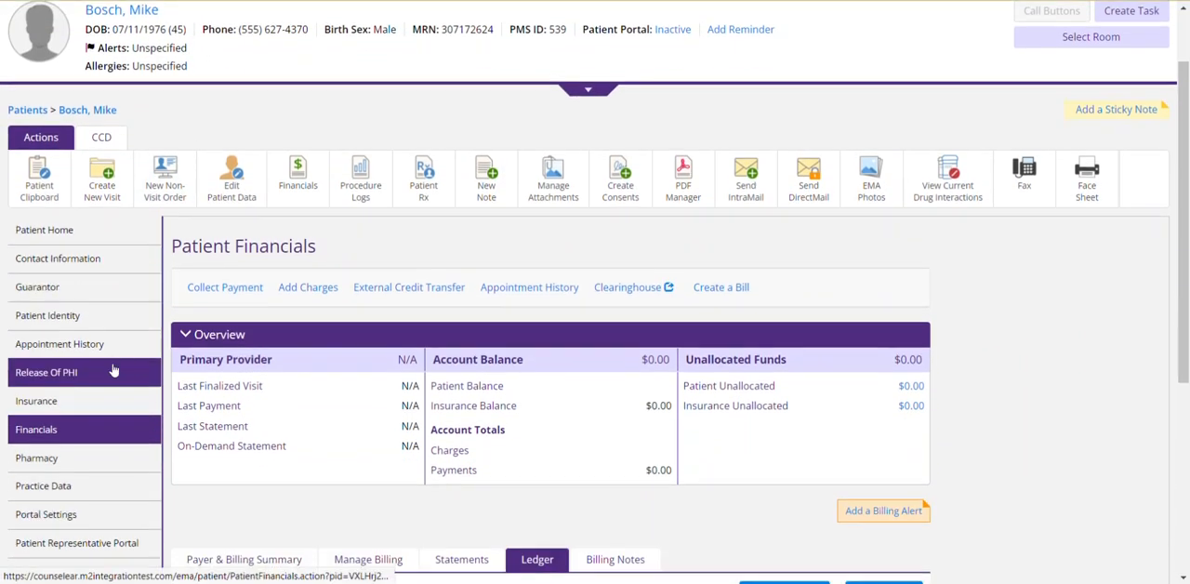
{"action": "scroll", "coordinate": [98, 498], "scroll_direction": "up", "scroll_amount": 1}
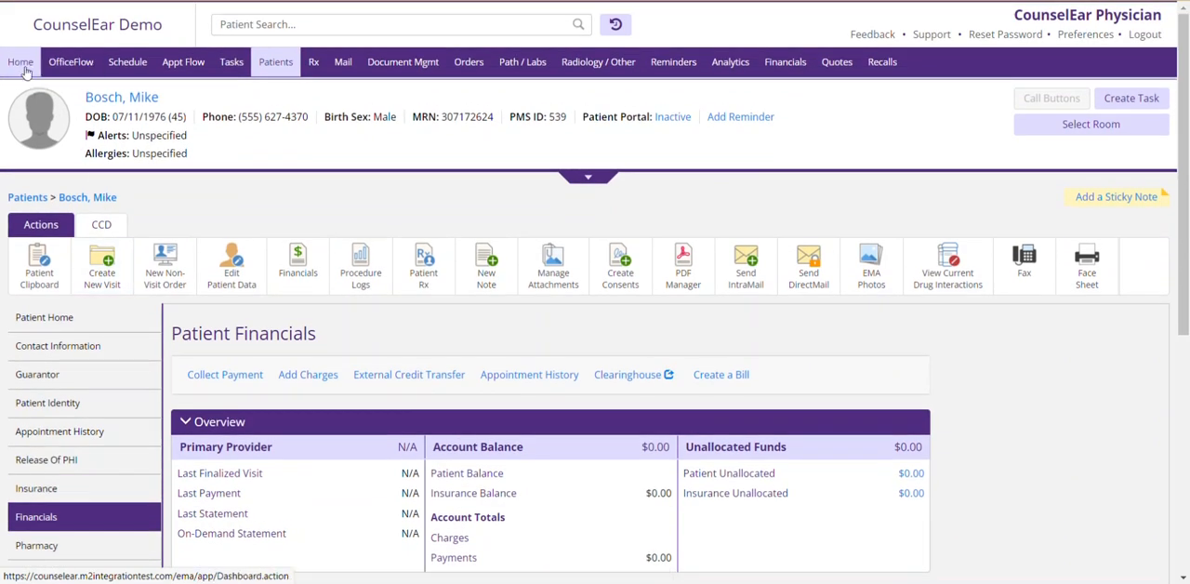
Open the patient's chart from the Friday 3/04 3:00 pm appointment in the schedule and view the chart's attachments.
{"action": "left_click", "coordinate": [128, 61]}
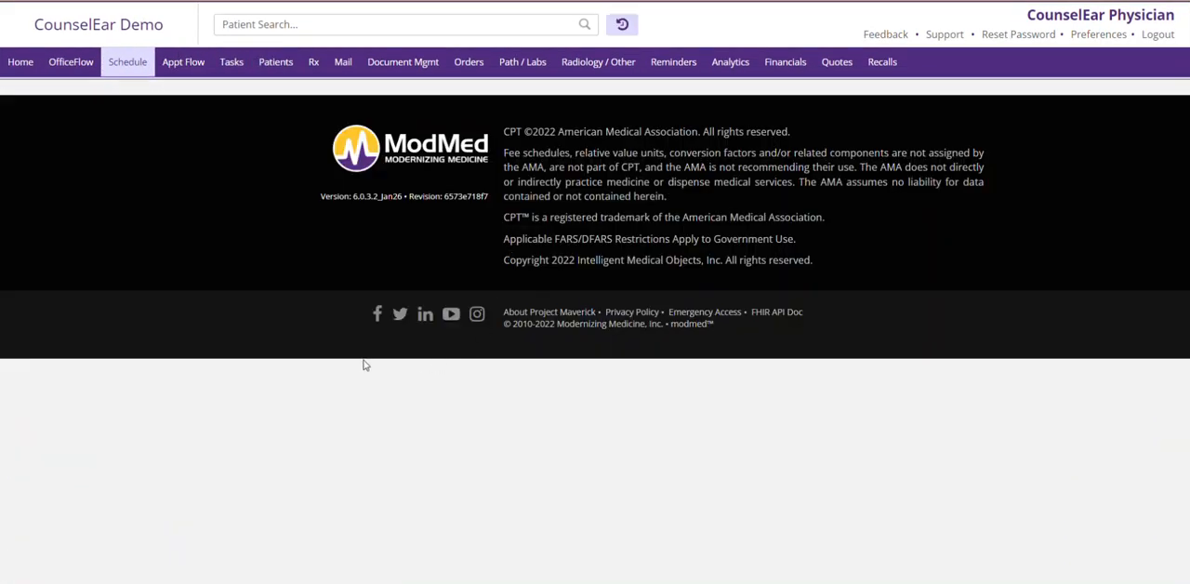
{"action": "scroll", "coordinate": [652, 308], "scroll_direction": "down", "scroll_amount": 2}
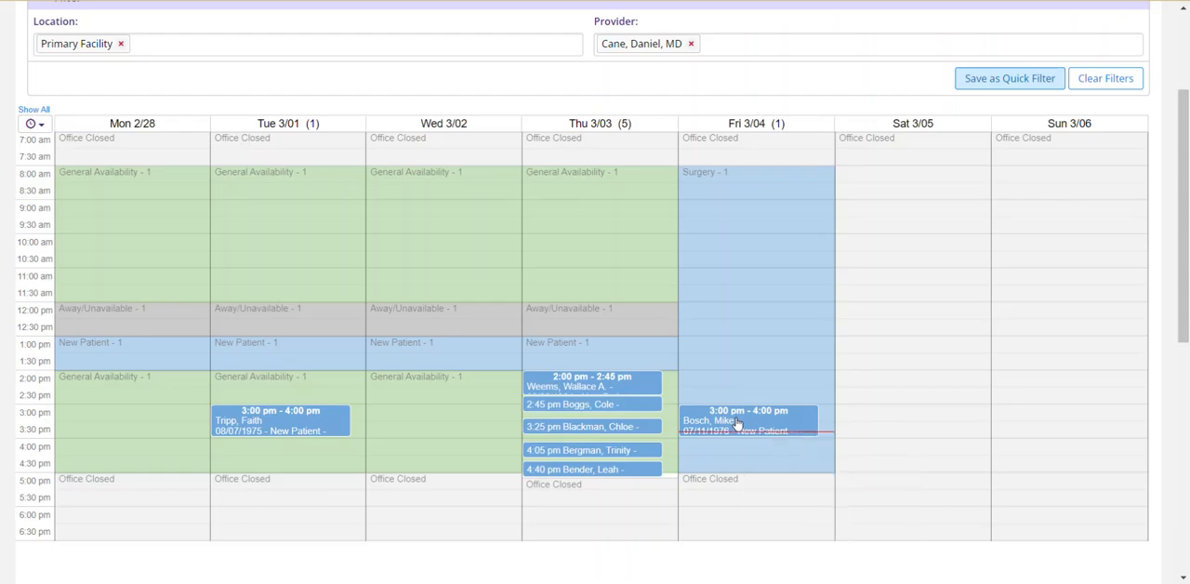
{"action": "left_click", "coordinate": [737, 423]}
{"action": "left_click", "coordinate": [612, 110]}
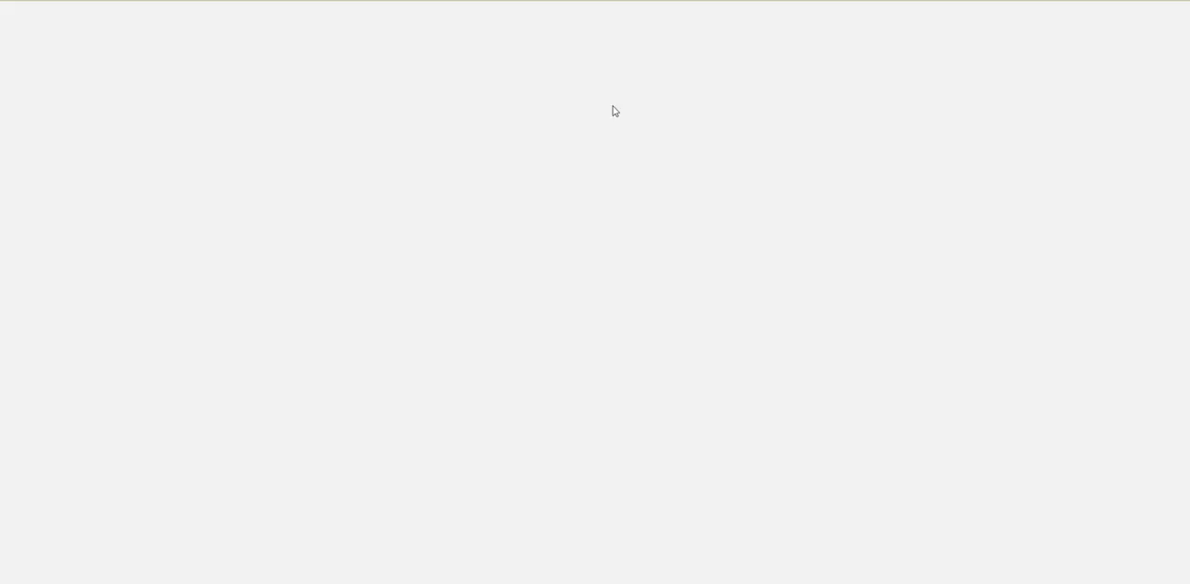
{"action": "scroll", "coordinate": [87, 462], "scroll_direction": "down", "scroll_amount": 2}
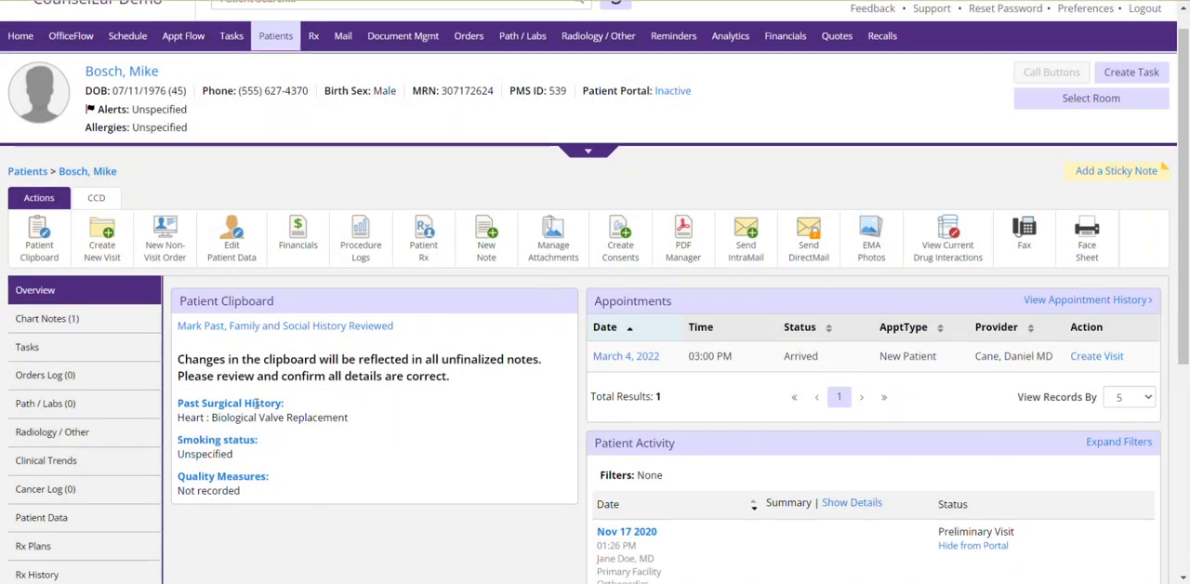
{"action": "left_click", "coordinate": [86, 462]}
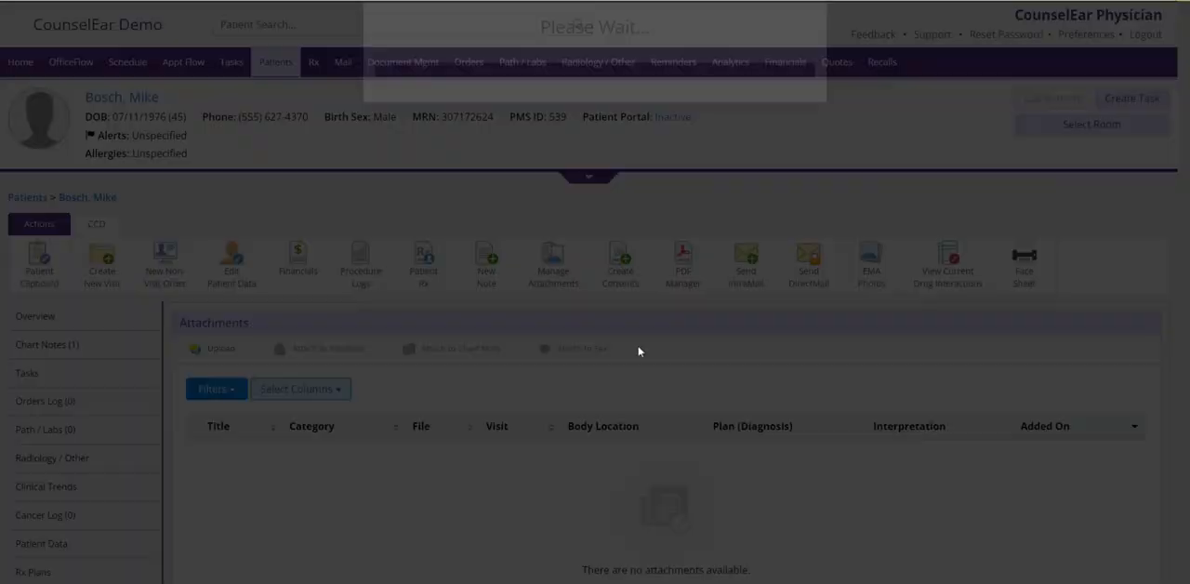
{"action": "scroll", "coordinate": [568, 428], "scroll_direction": "down", "scroll_amount": 1}
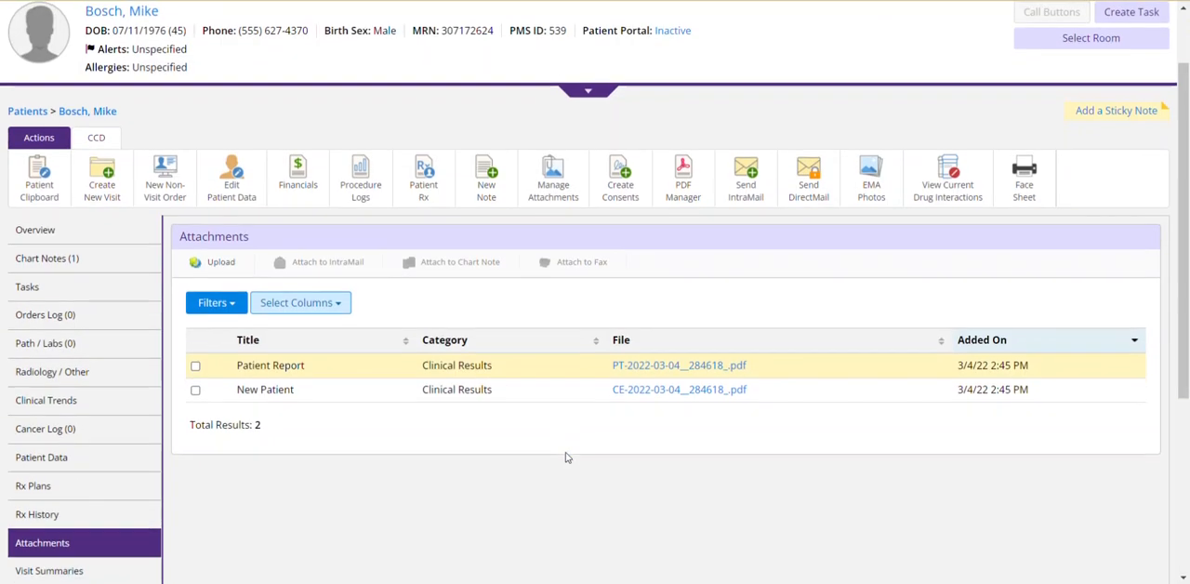